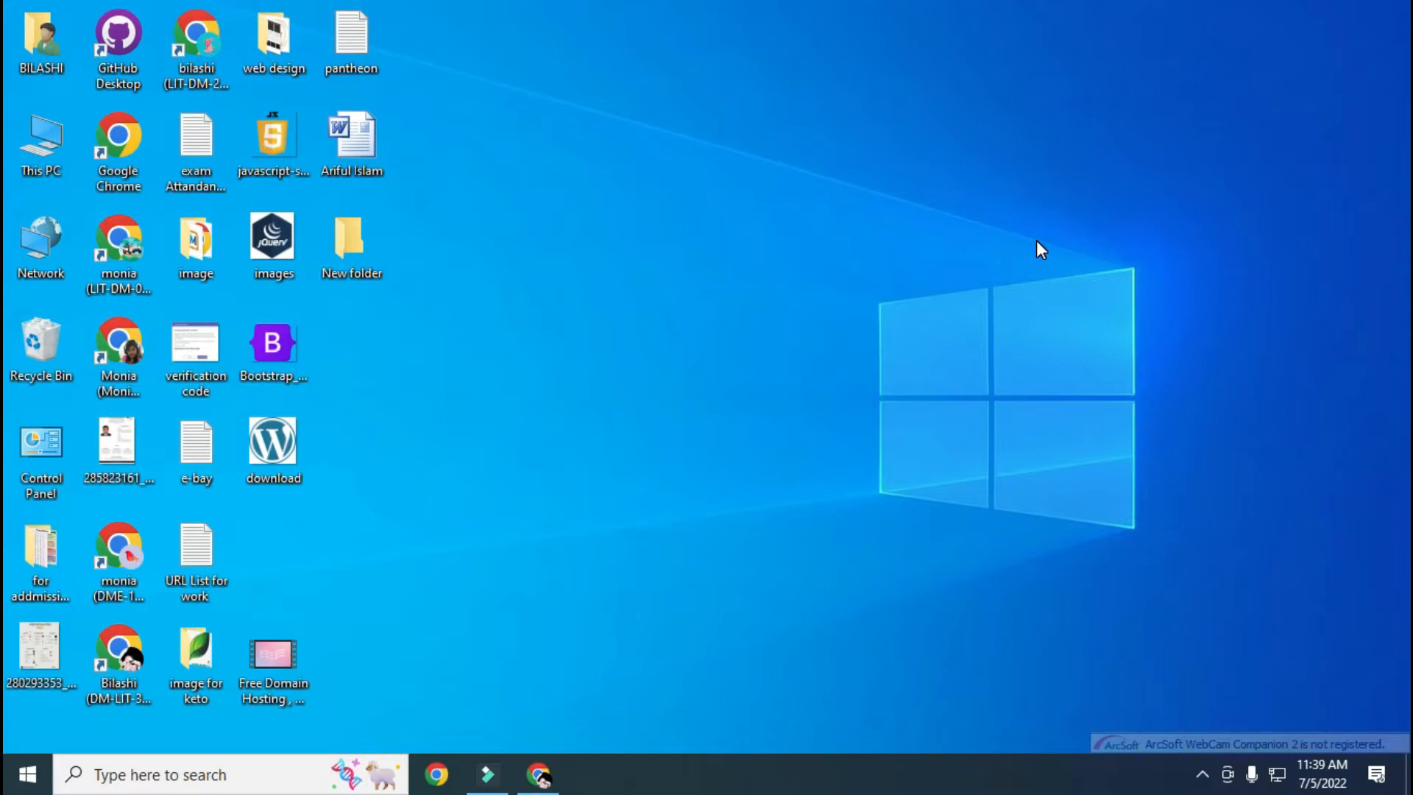
# Switch to the open Chrome window, open a new tab and close all the other tabs.
pyautogui.click(586, 329)
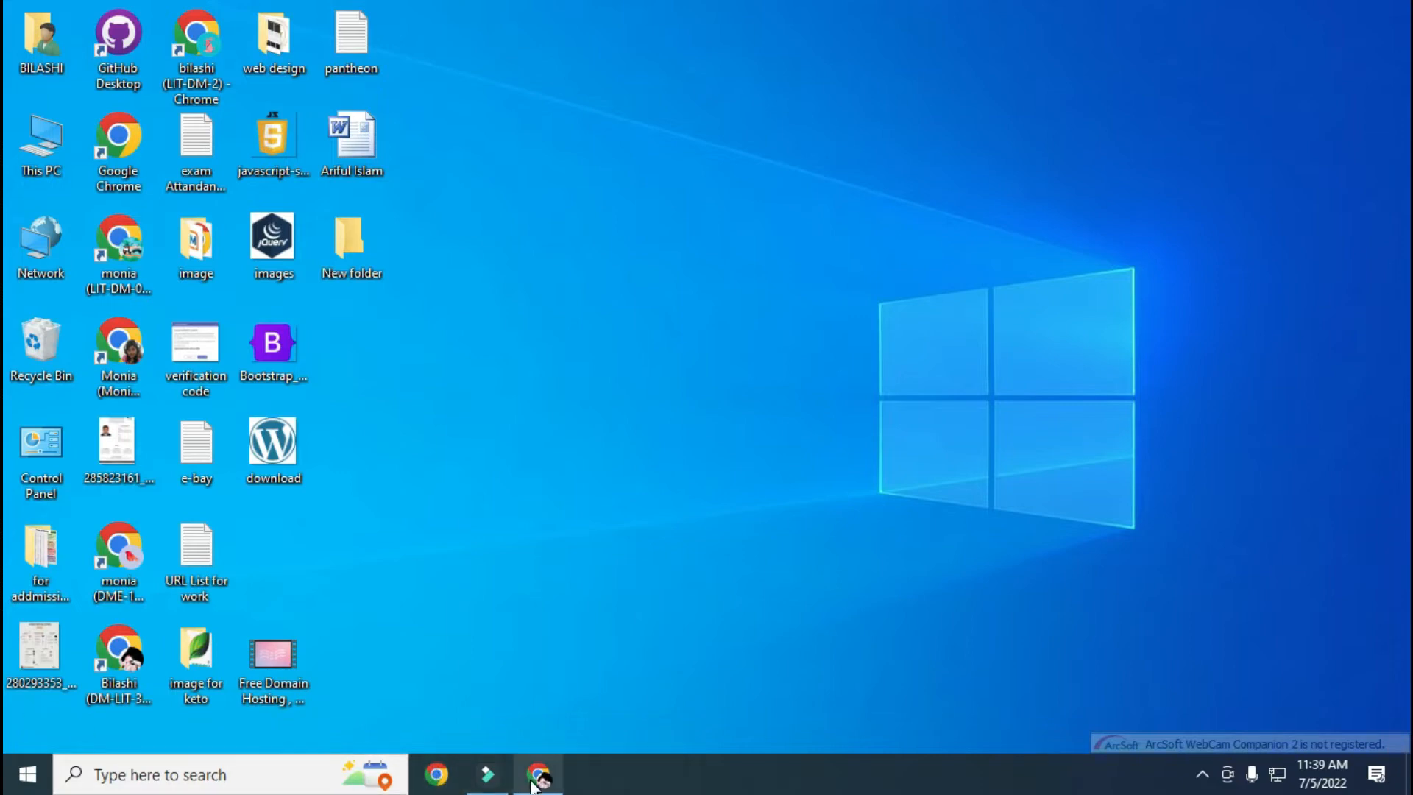
pyautogui.click(537, 669)
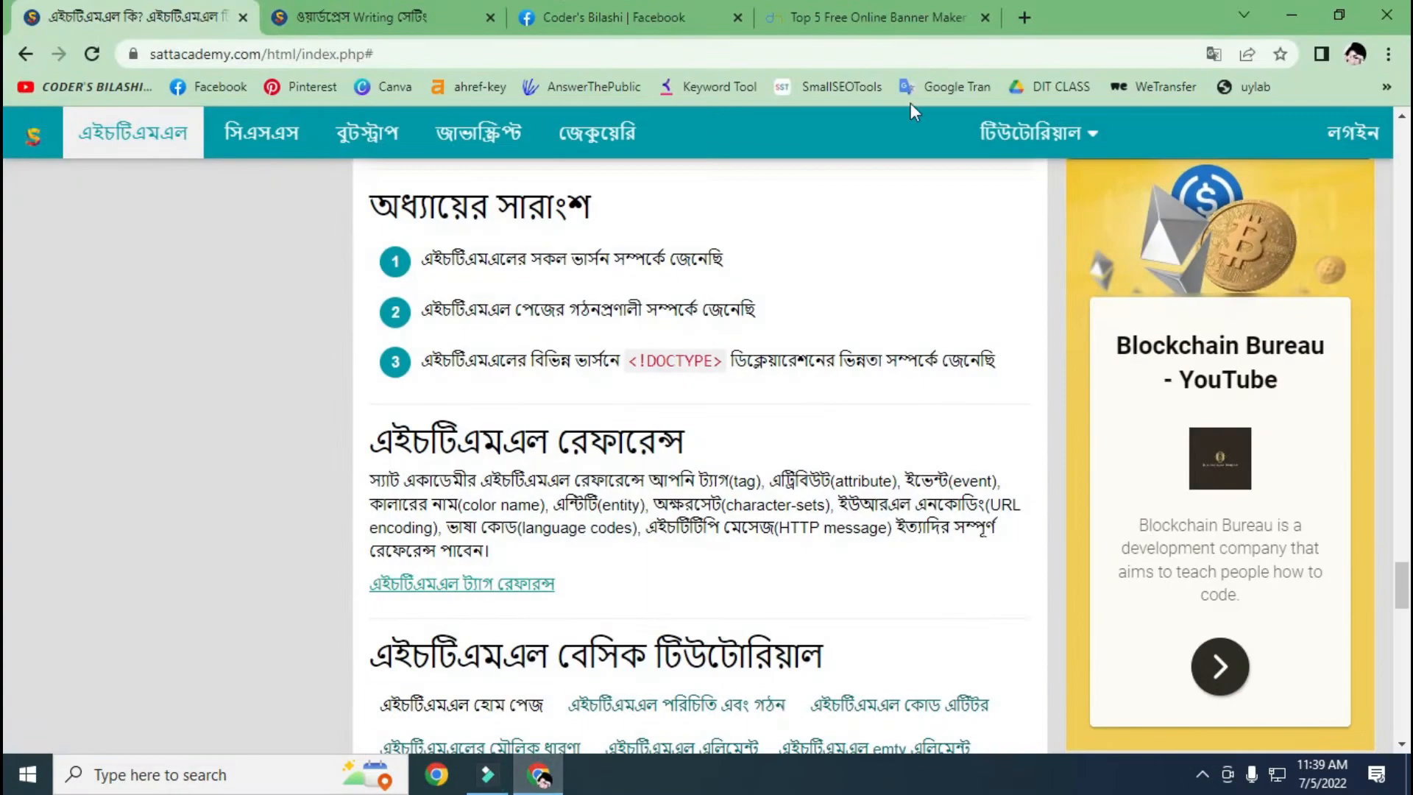
pyautogui.click(1023, 17)
pyautogui.click(220, 17)
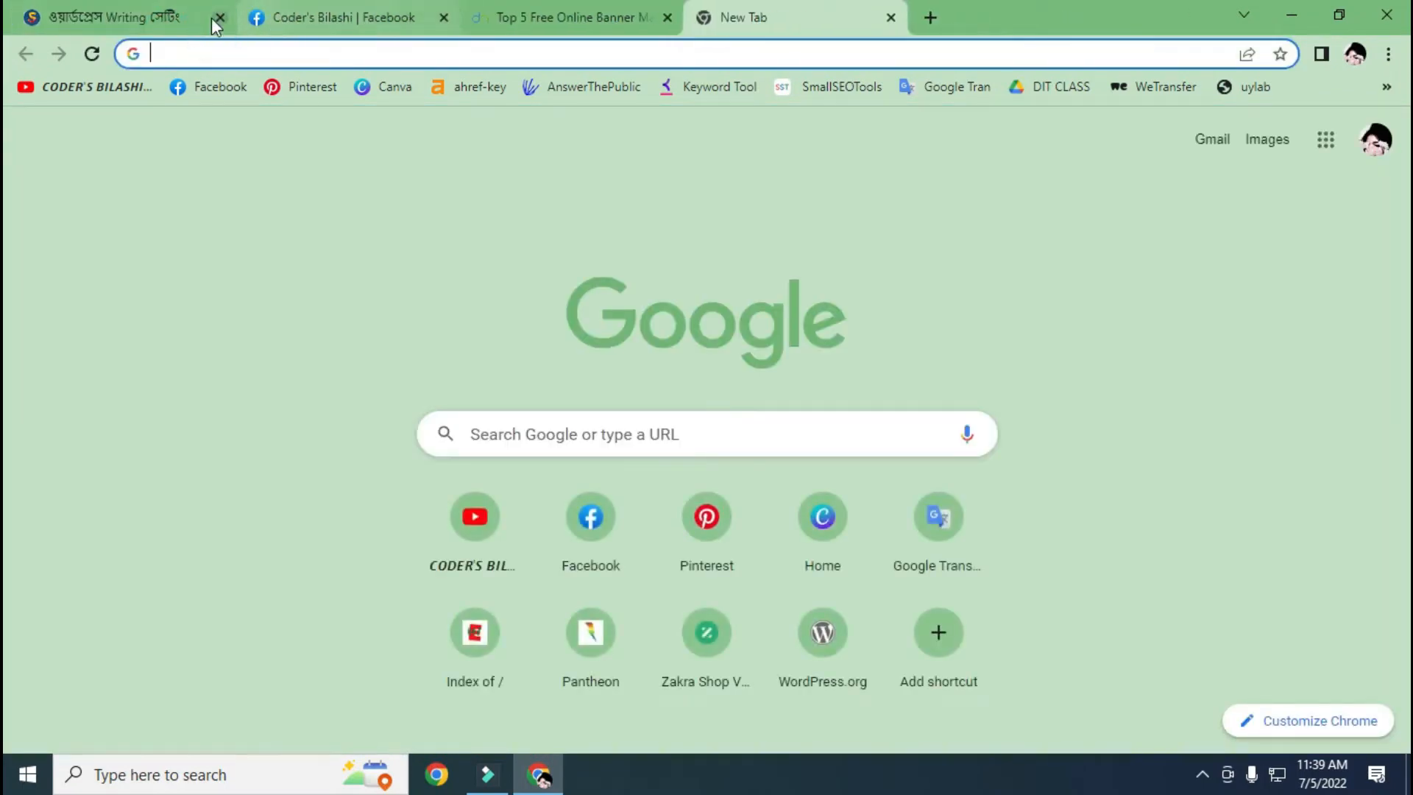
pyautogui.click(221, 18)
pyautogui.click(219, 20)
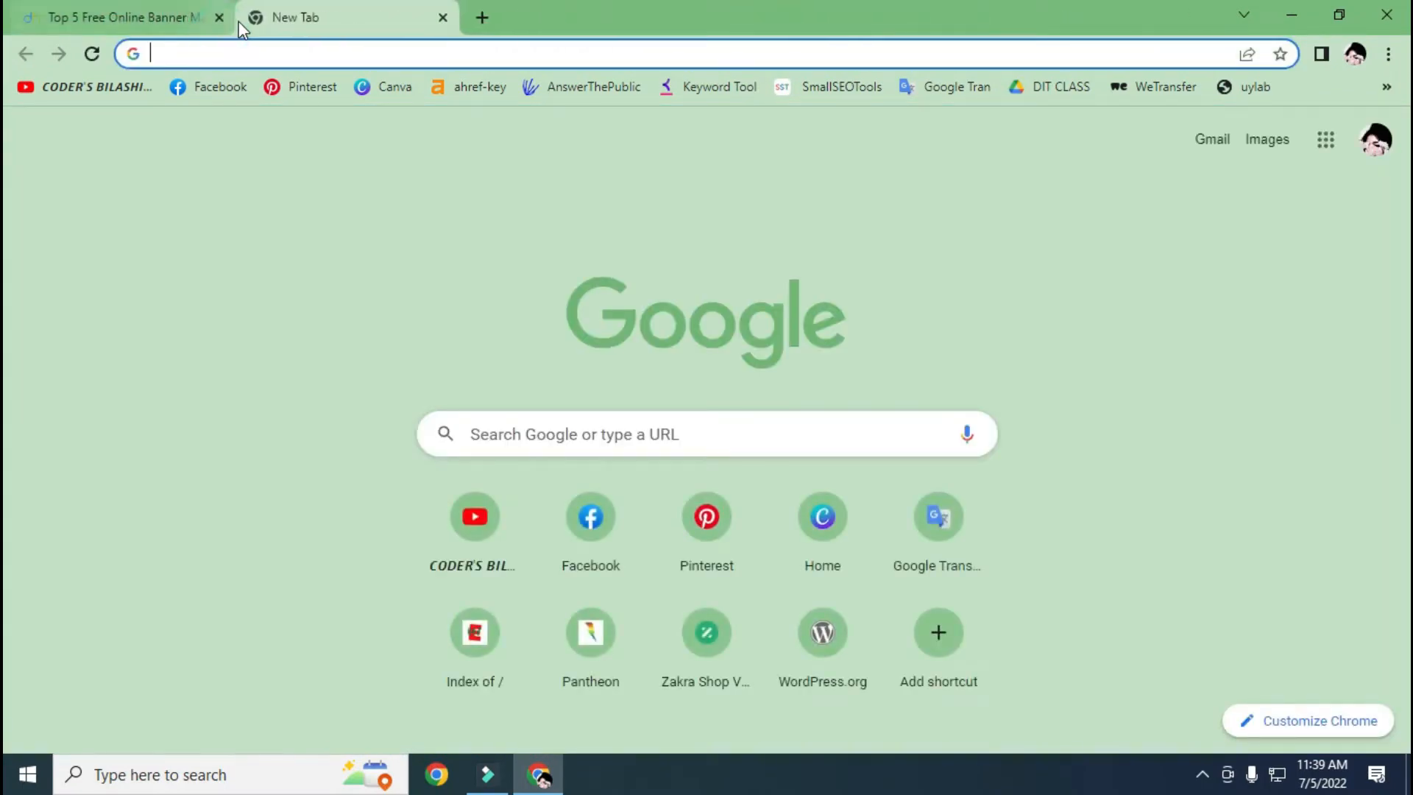
pyautogui.click(219, 18)
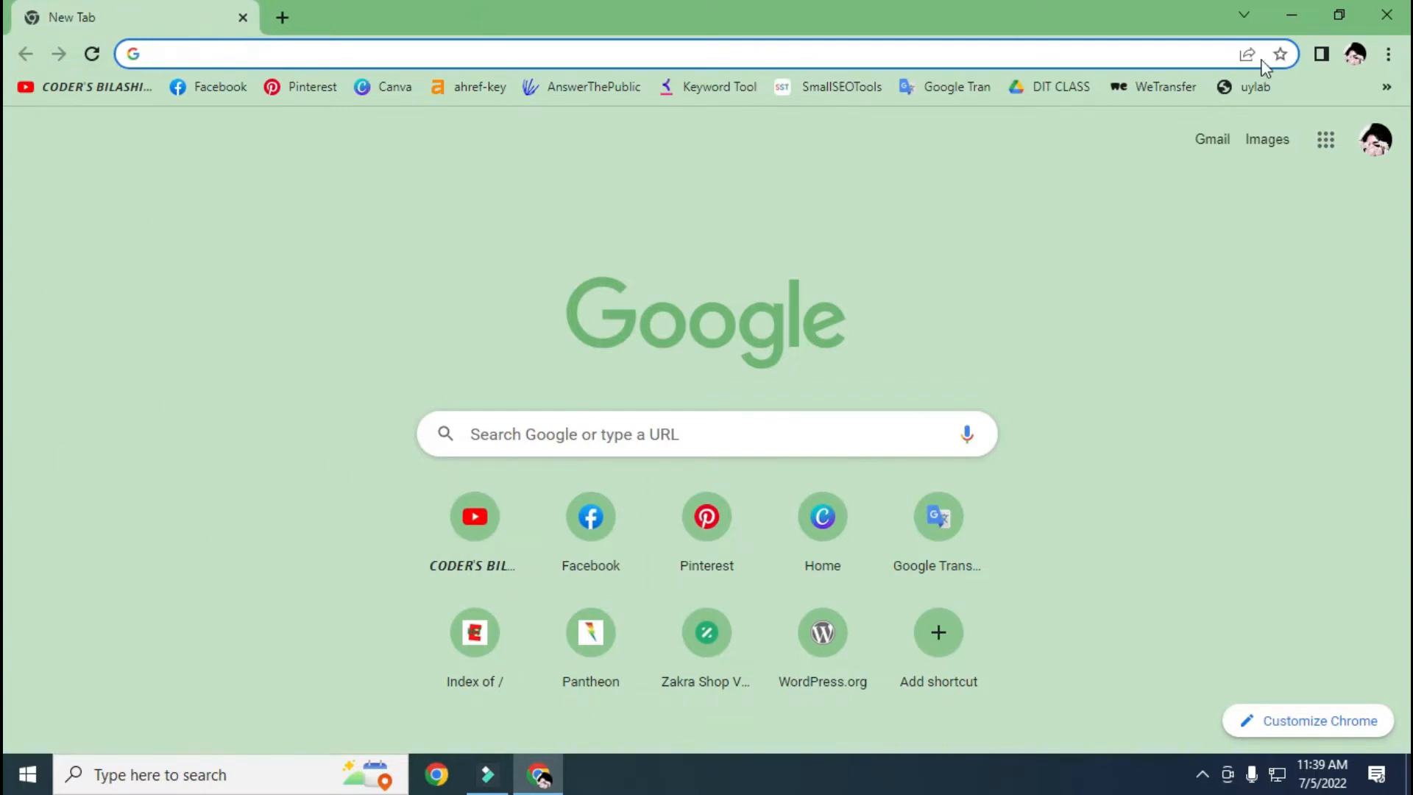
# Search Google for "free download notepad++".
pyautogui.click(559, 433)
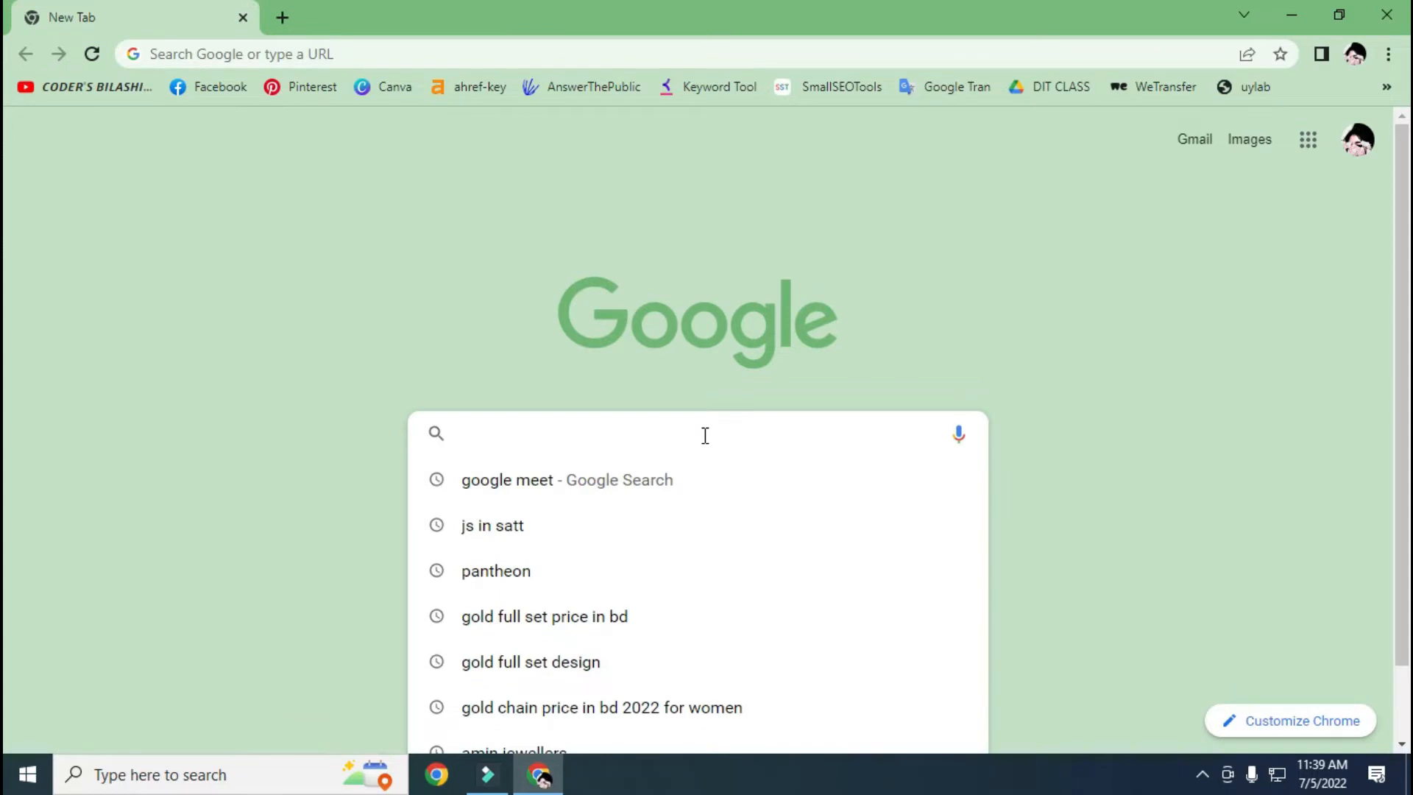
pyautogui.write('free ')
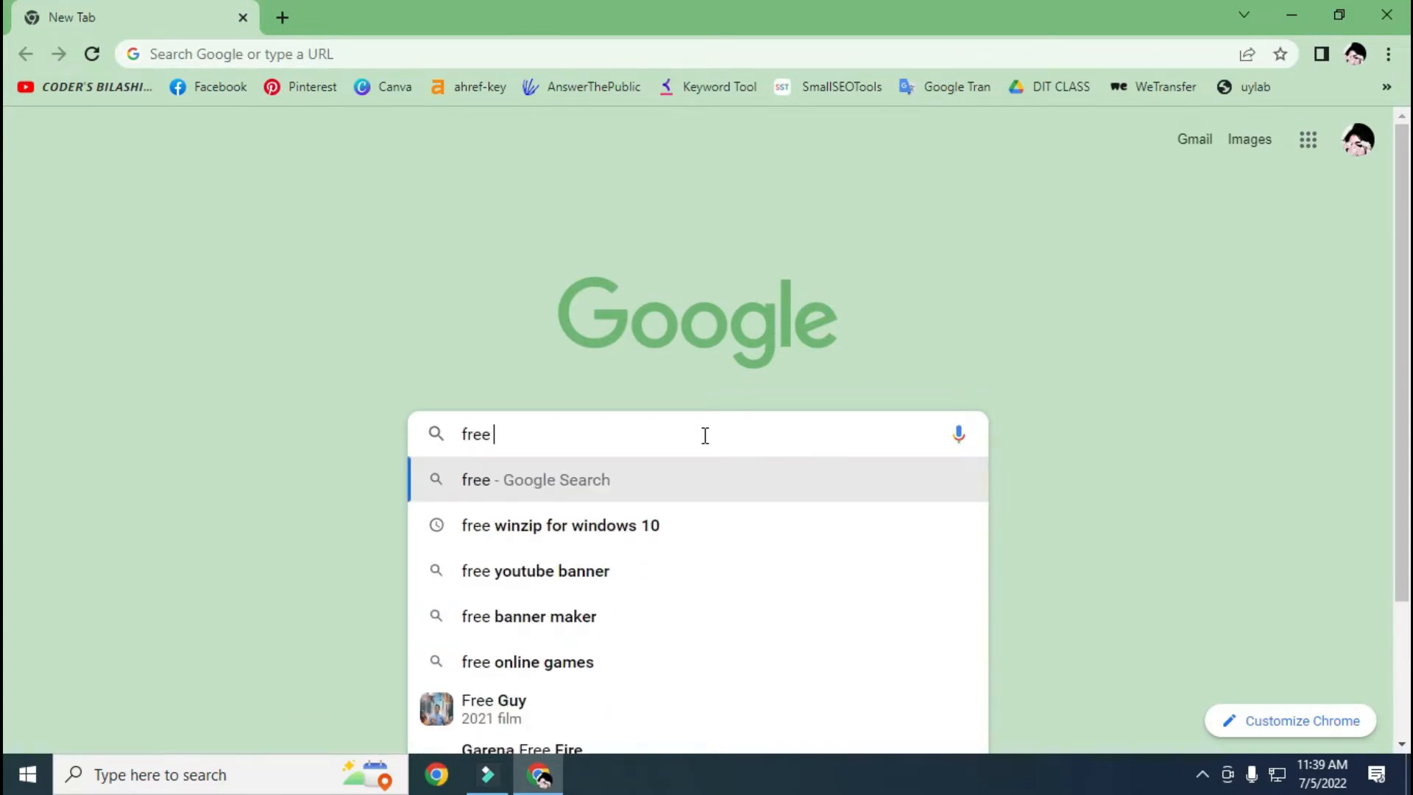
pyautogui.write('down')
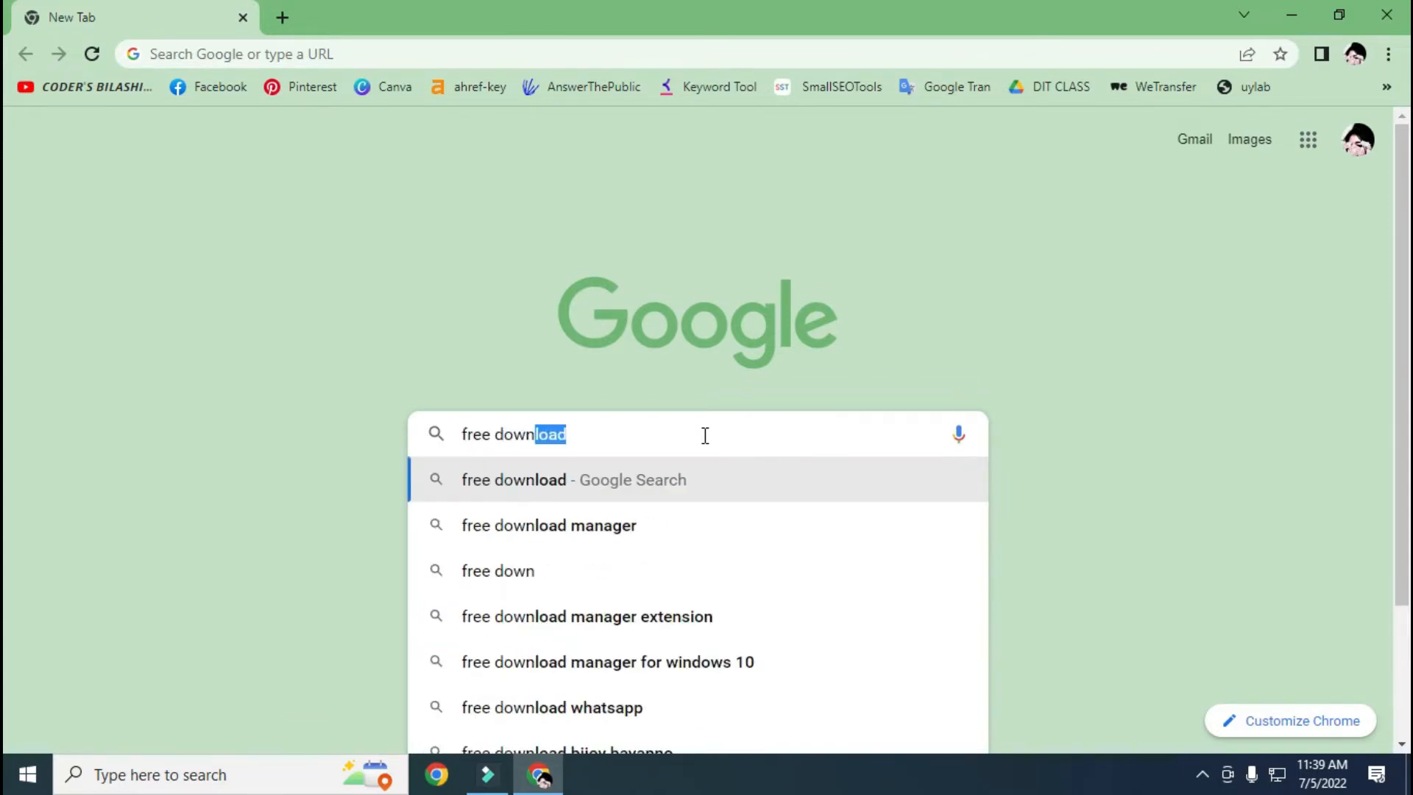
pyautogui.write('load not')
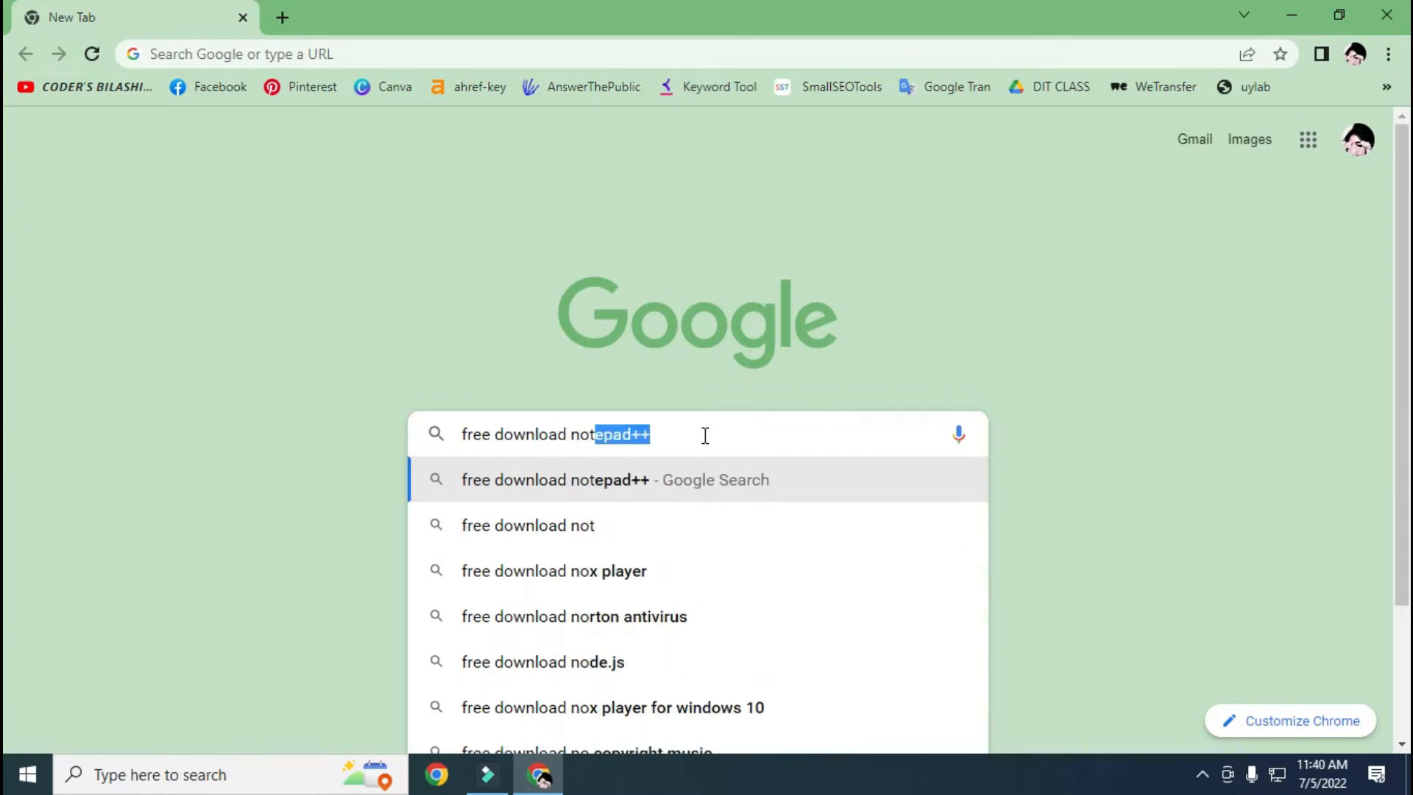
pyautogui.press('Right')
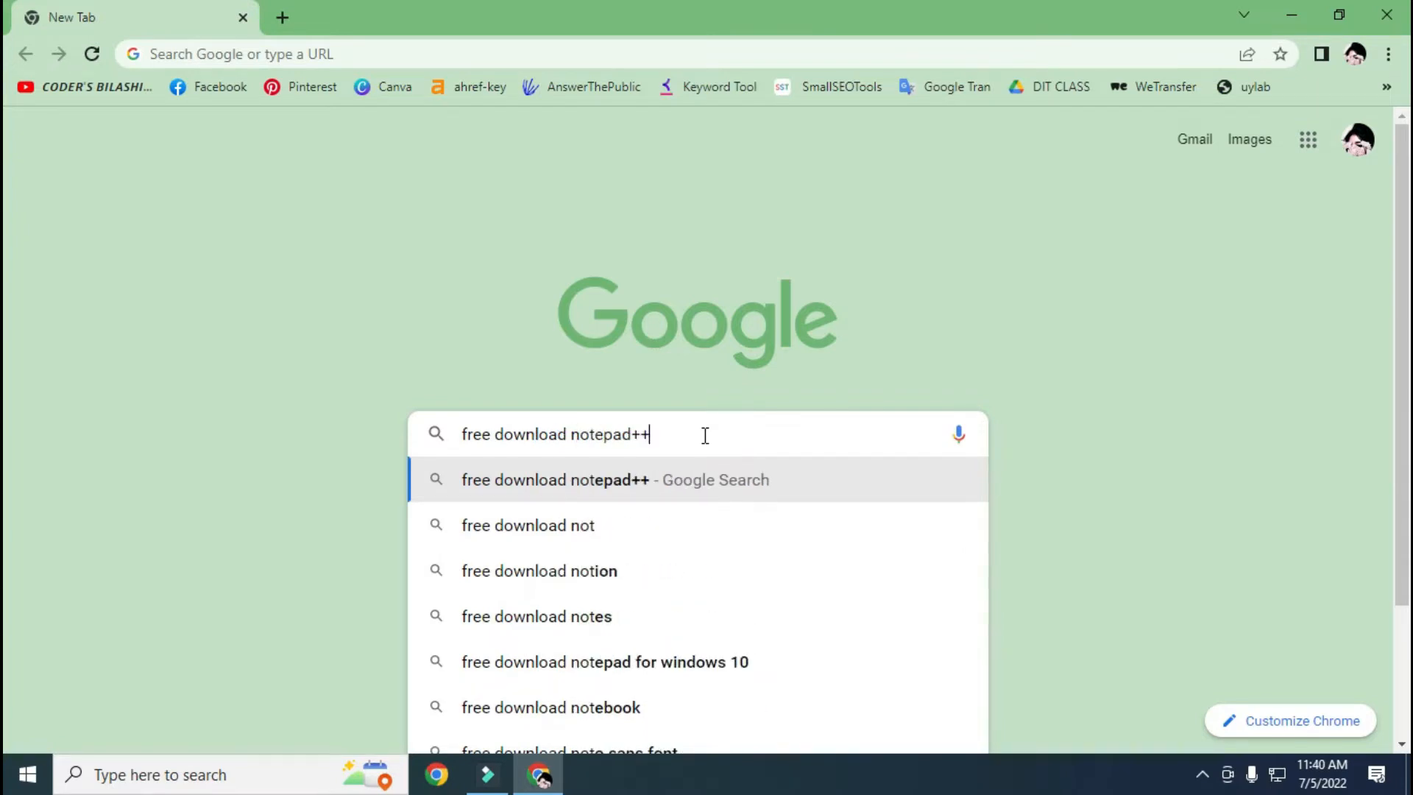
pyautogui.press('Return')
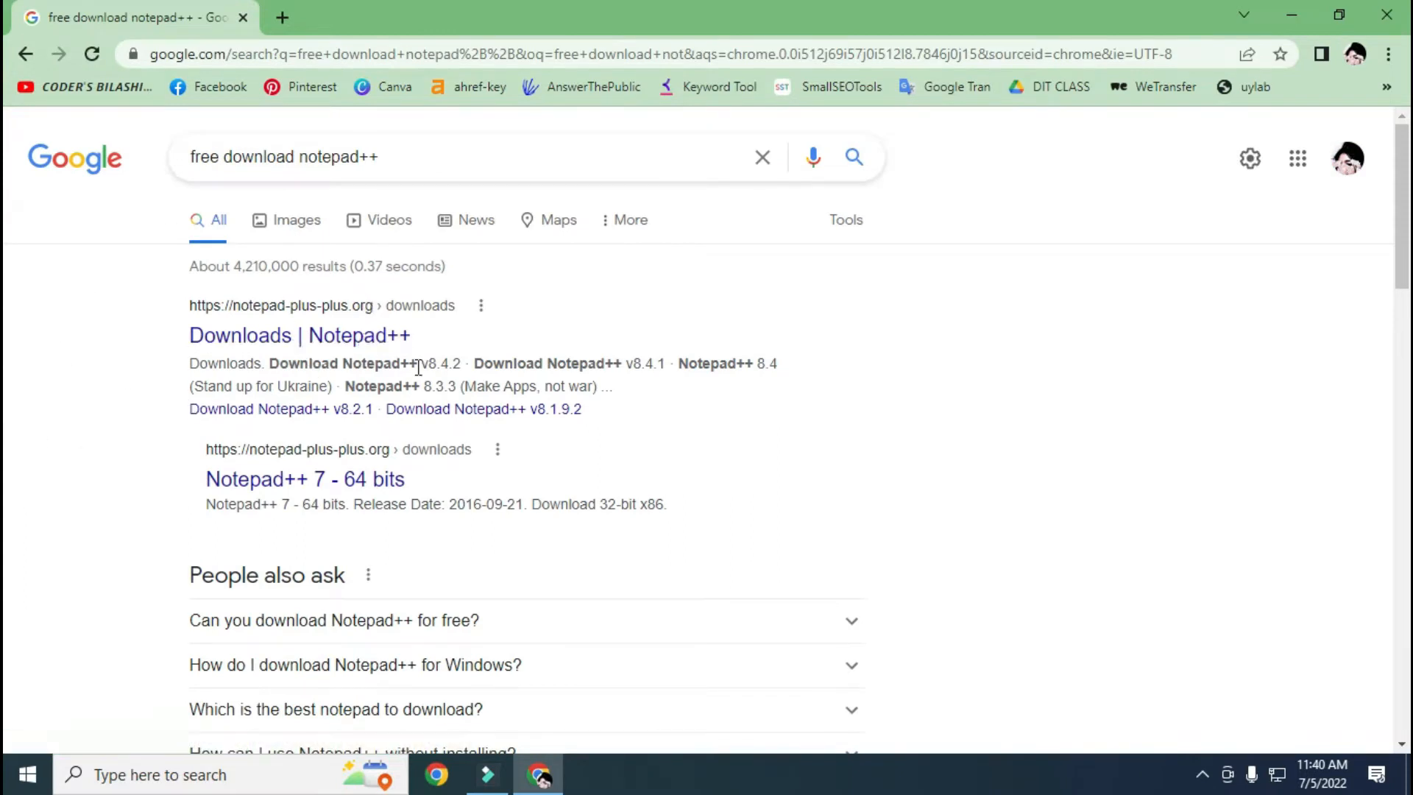
# Open the official Notepad++ downloads page from the results and go to the v8.4.2 download page.
pyautogui.click(364, 338)
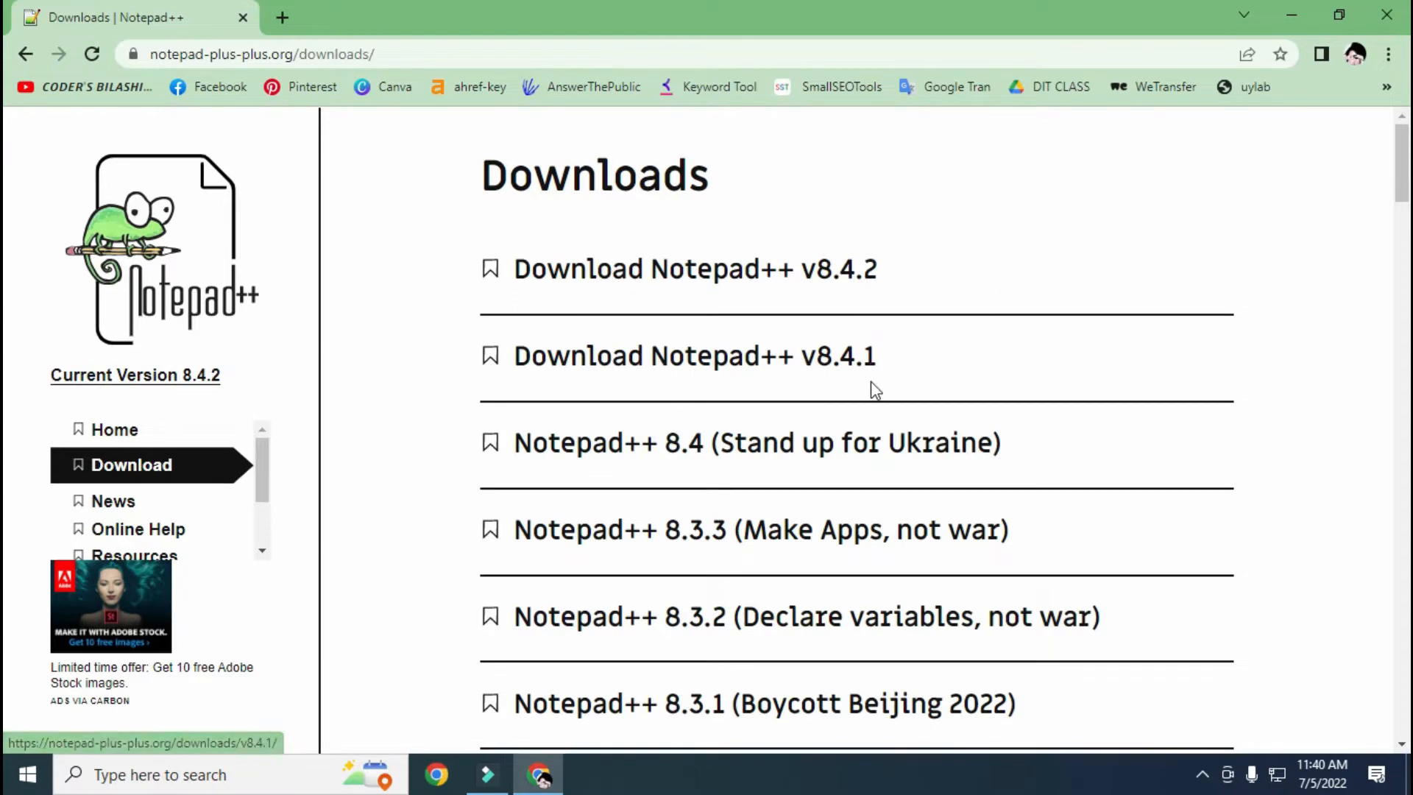
pyautogui.scroll(-12, 871, 412)
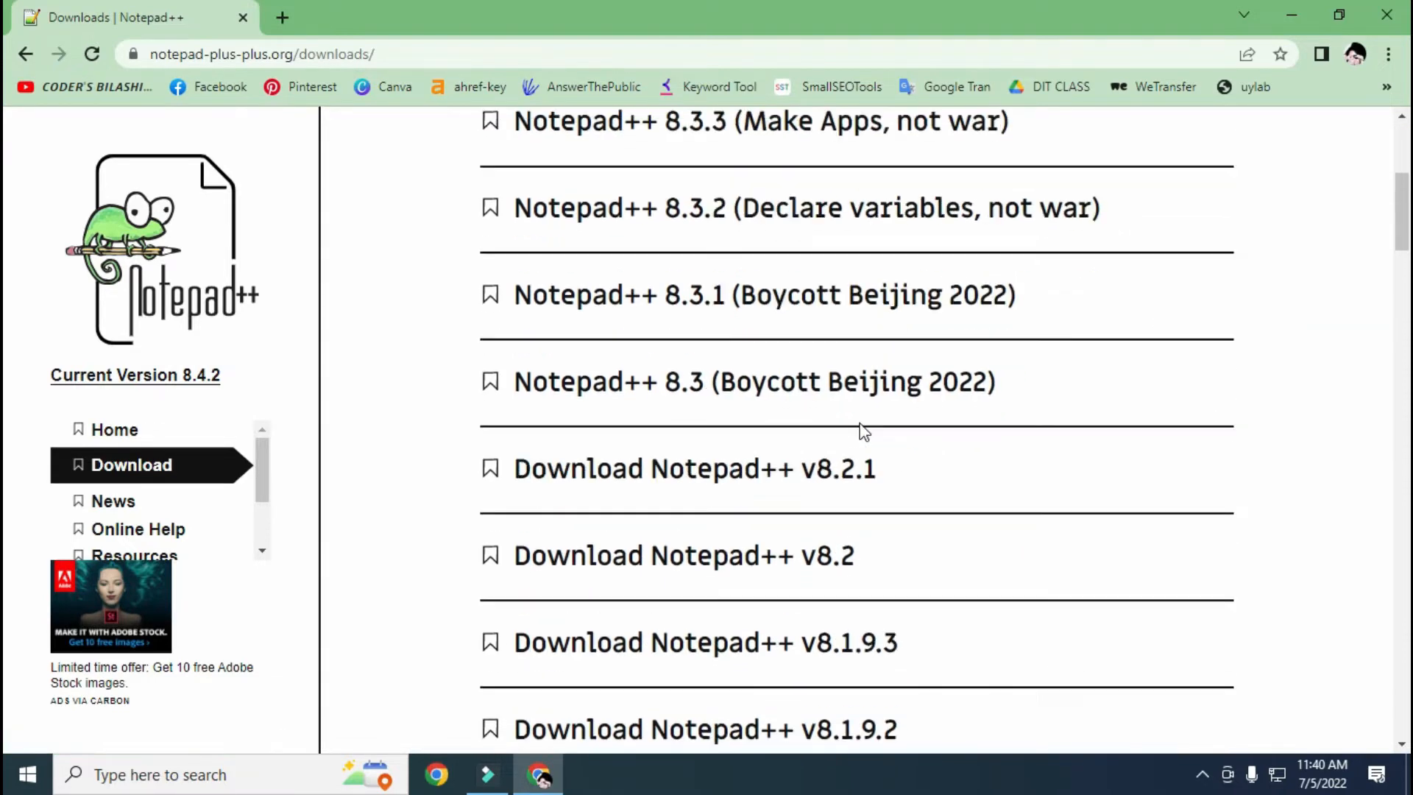
pyautogui.scroll(-20, 860, 431)
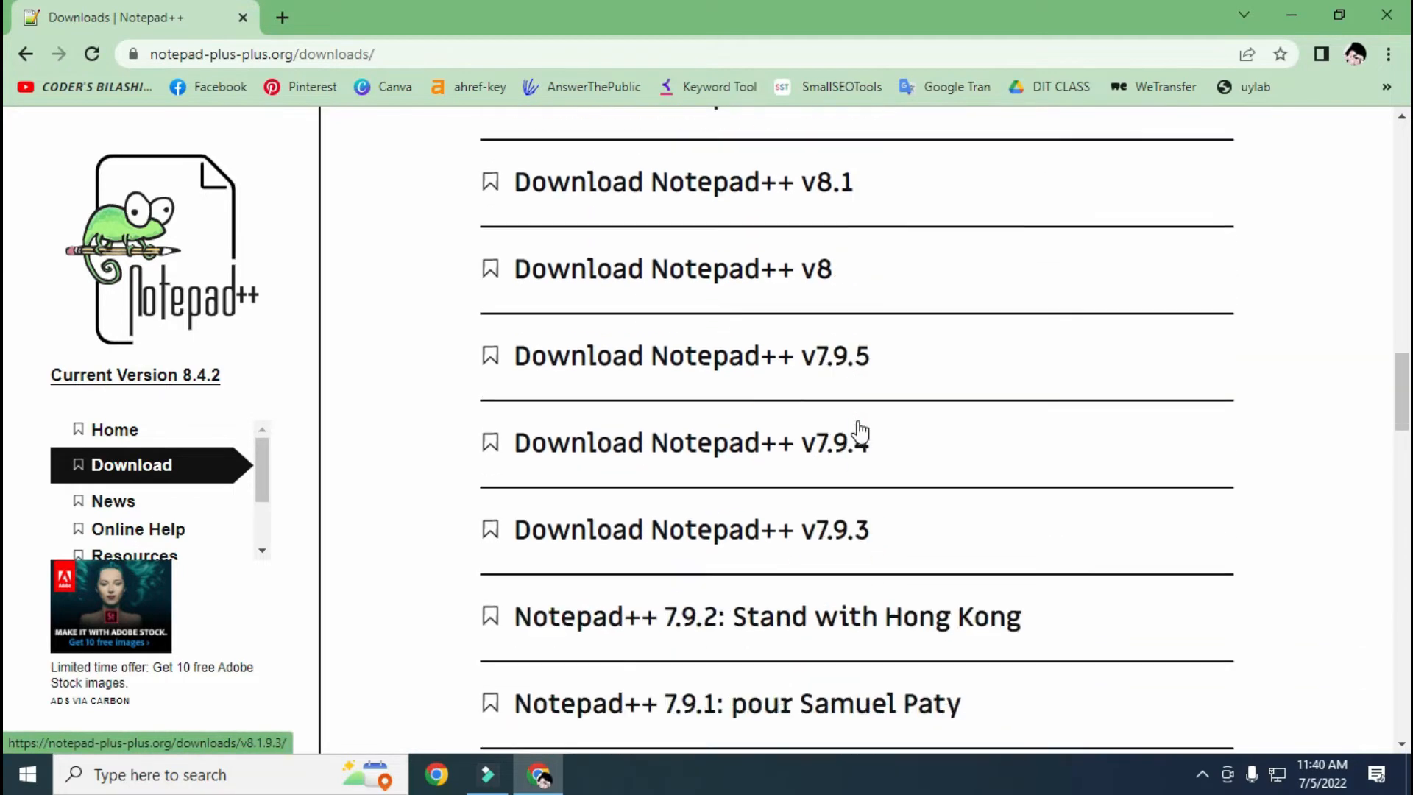
pyautogui.scroll(-20, 859, 431)
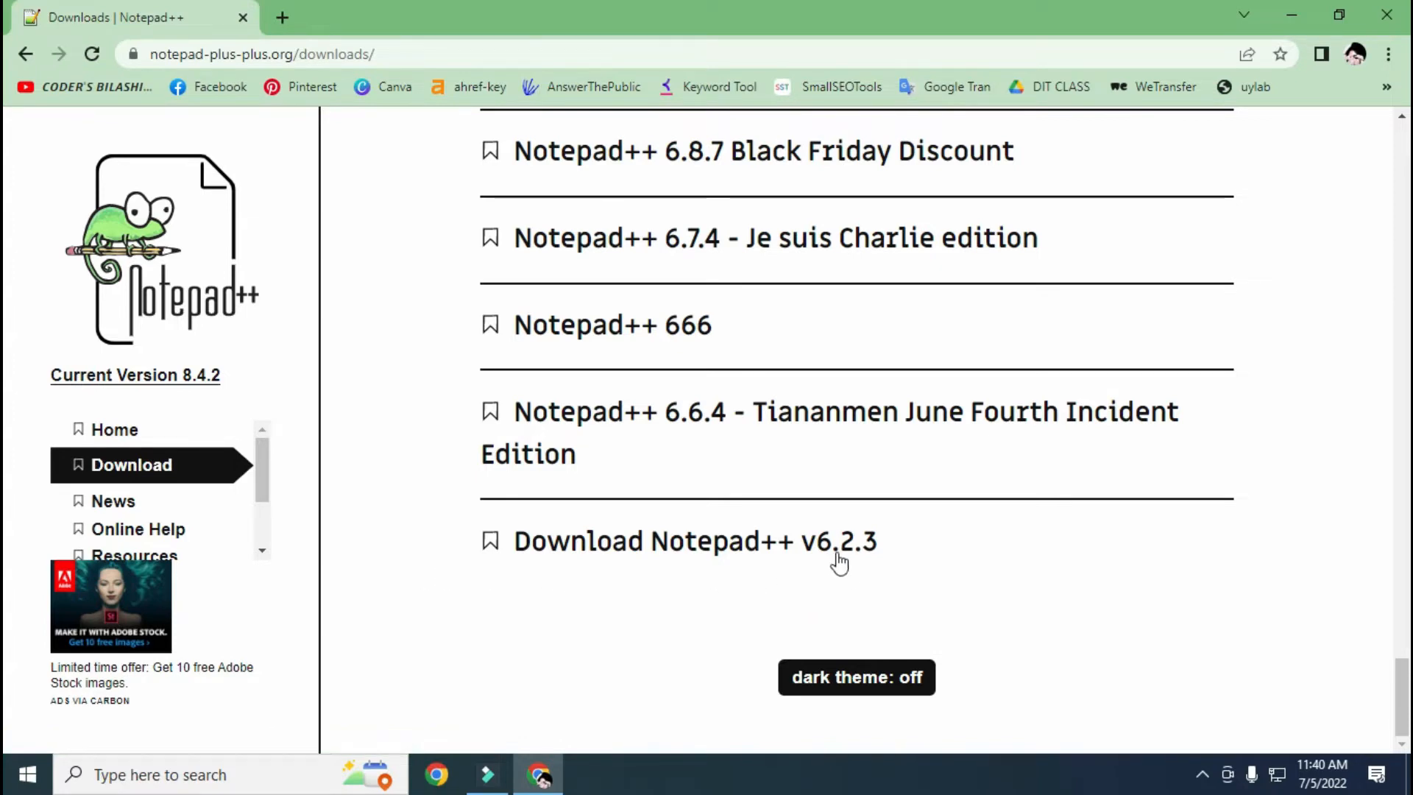
pyautogui.scroll(20, 767, 549)
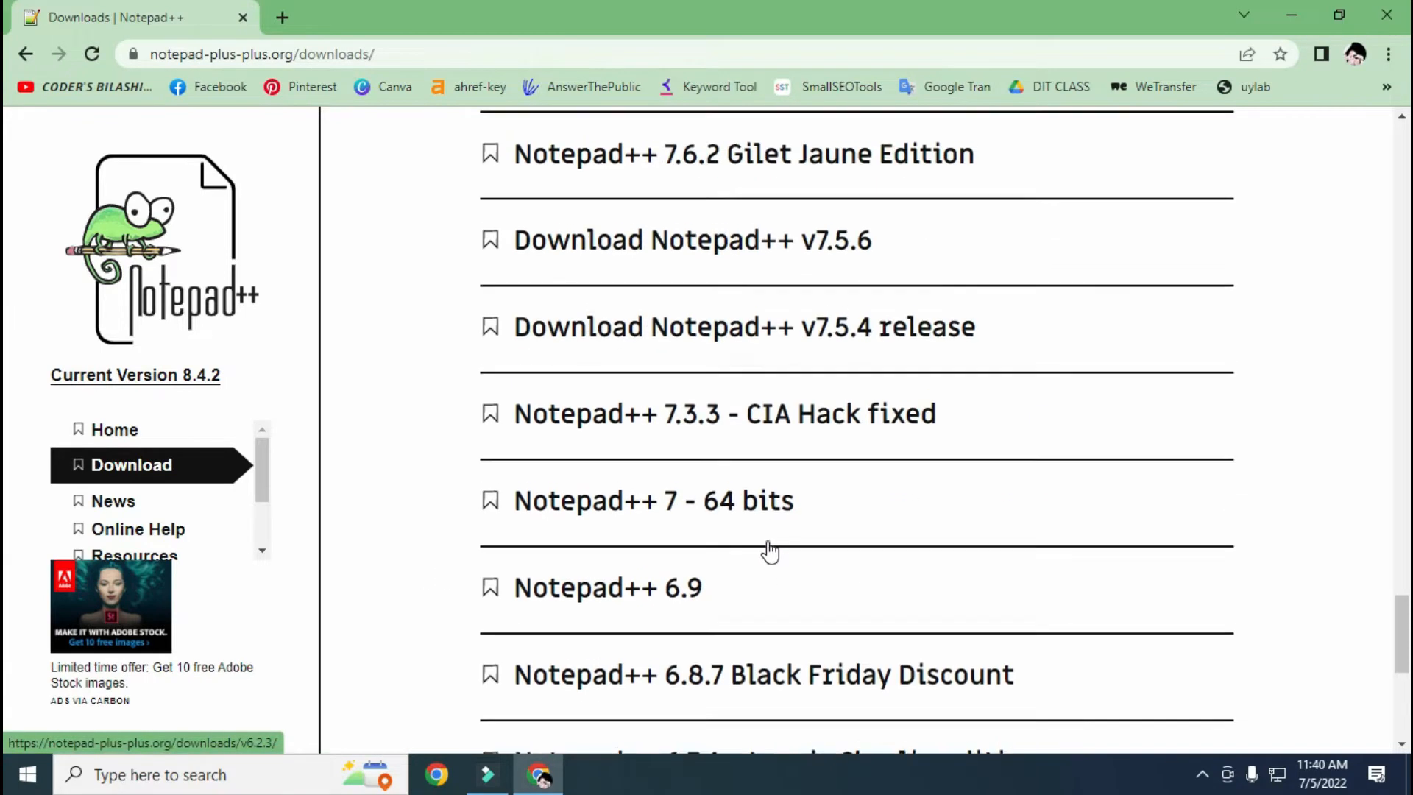
pyautogui.scroll(20, 769, 551)
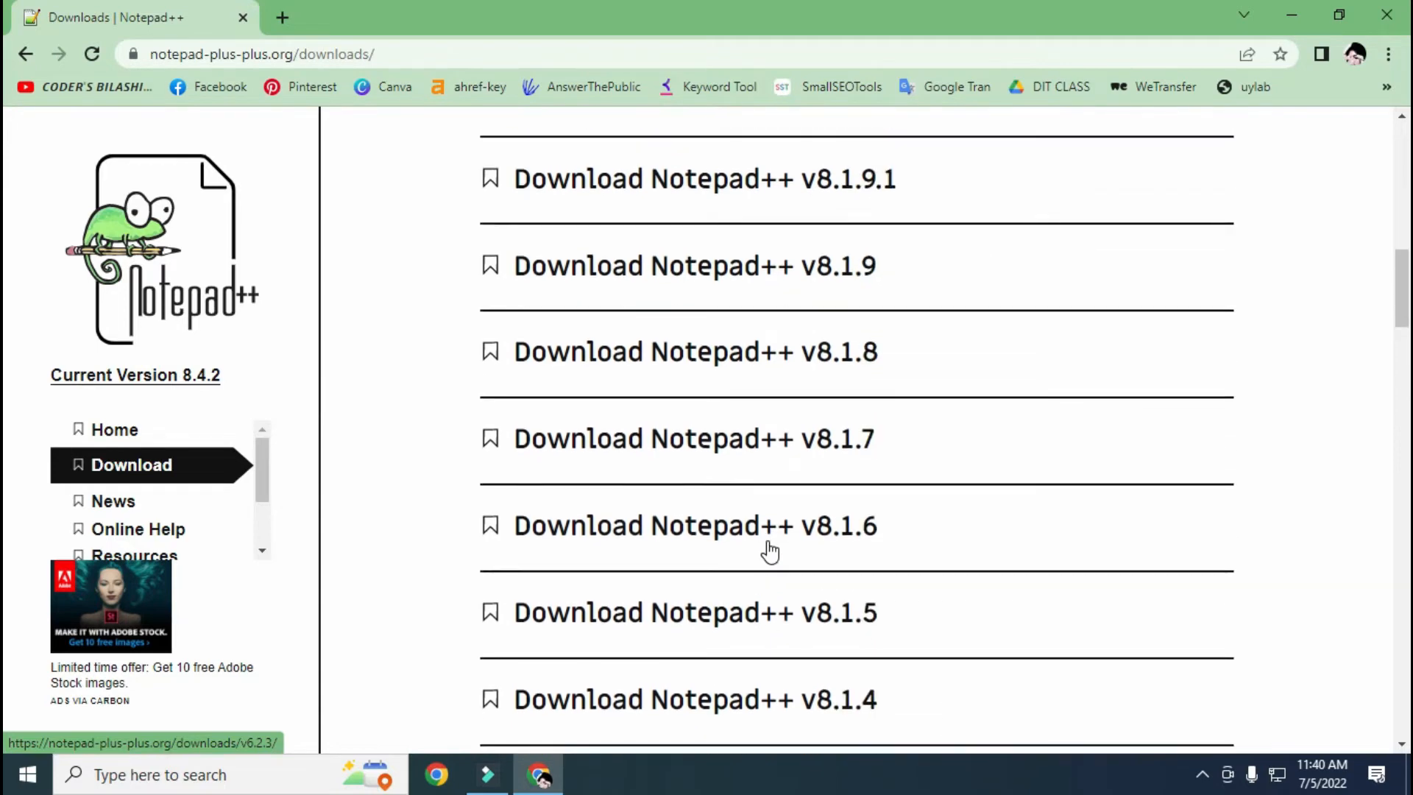
pyautogui.scroll(2, 769, 530)
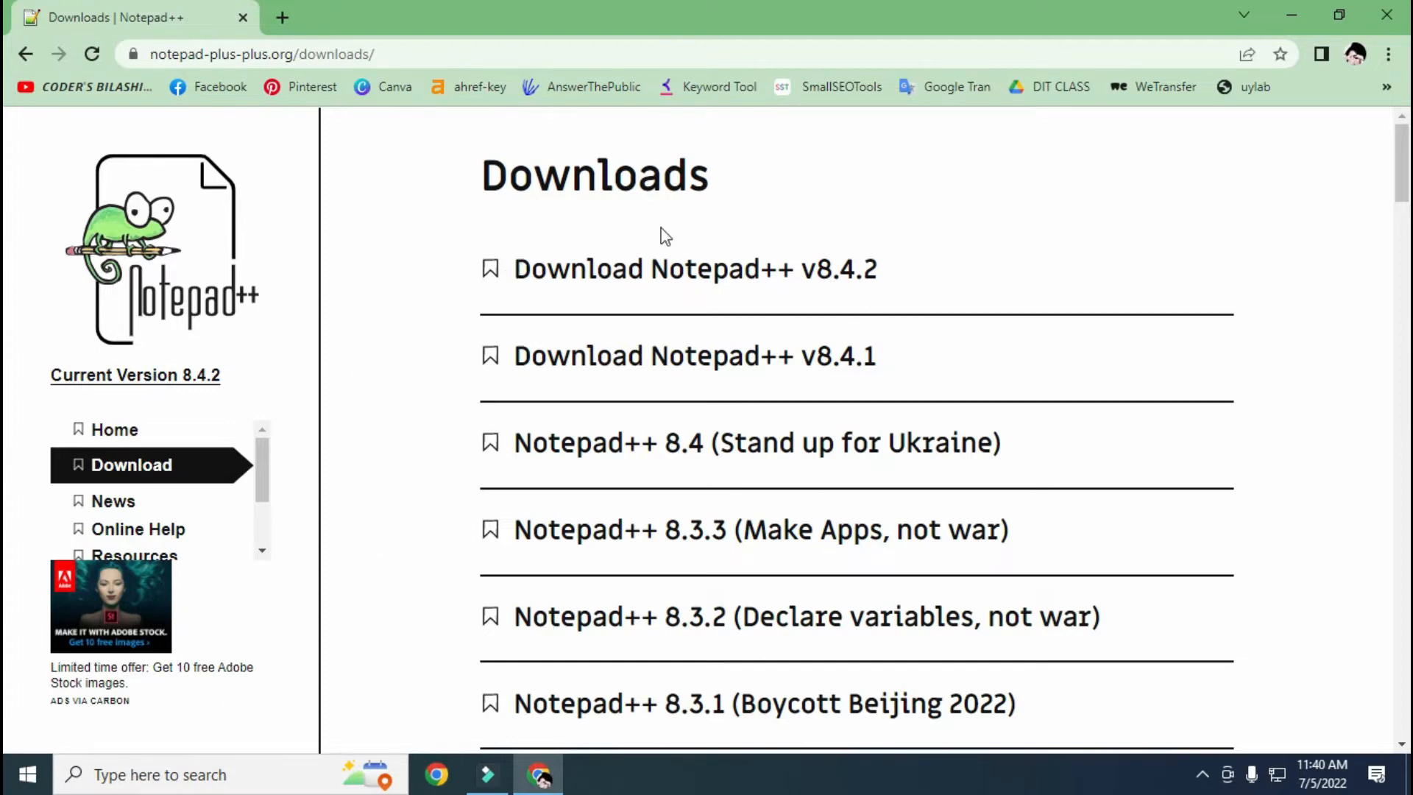
pyautogui.click(616, 287)
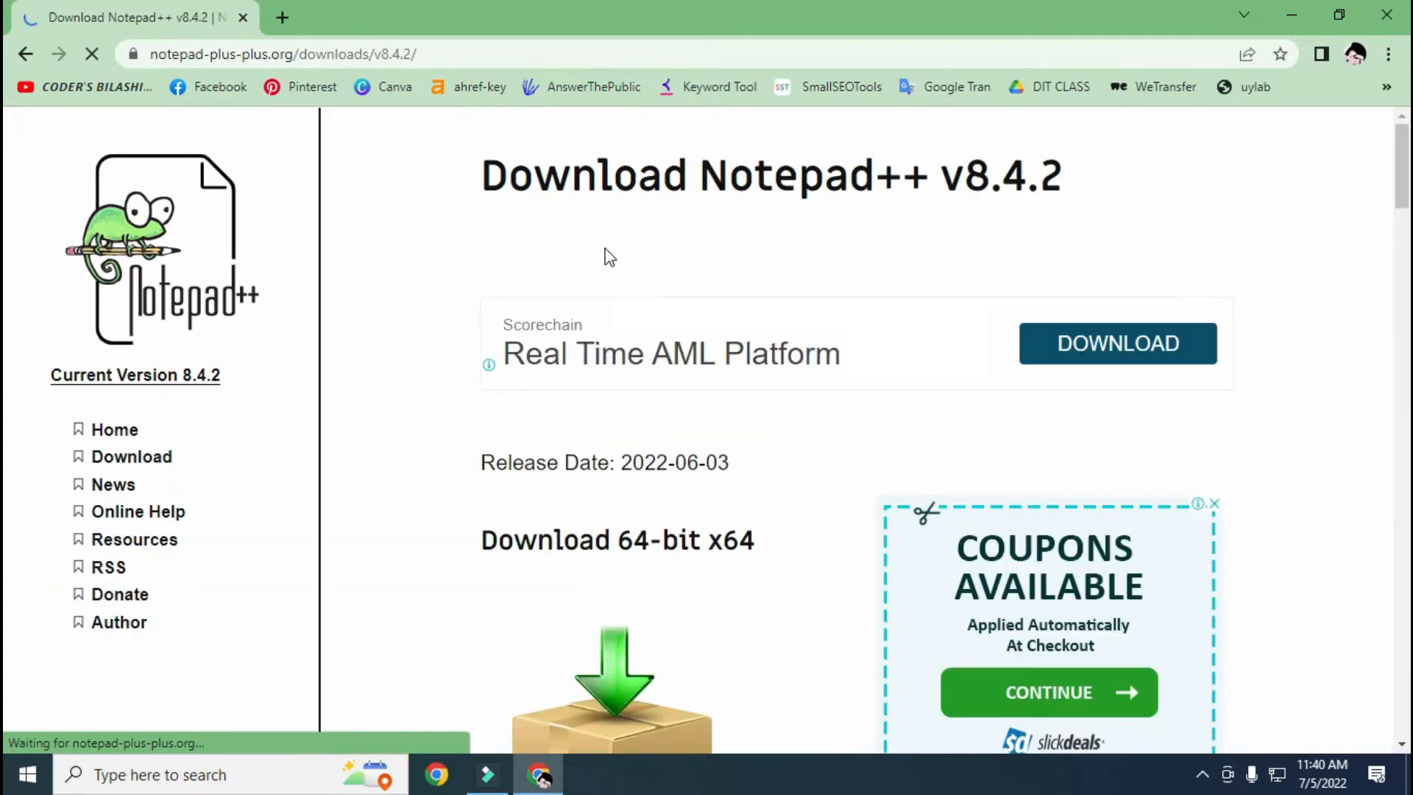
# Examine the v8.4.2 page's 64-bit, 32-bit and ARM64 download options and its release notes.
pyautogui.scroll(-6, 927, 501)
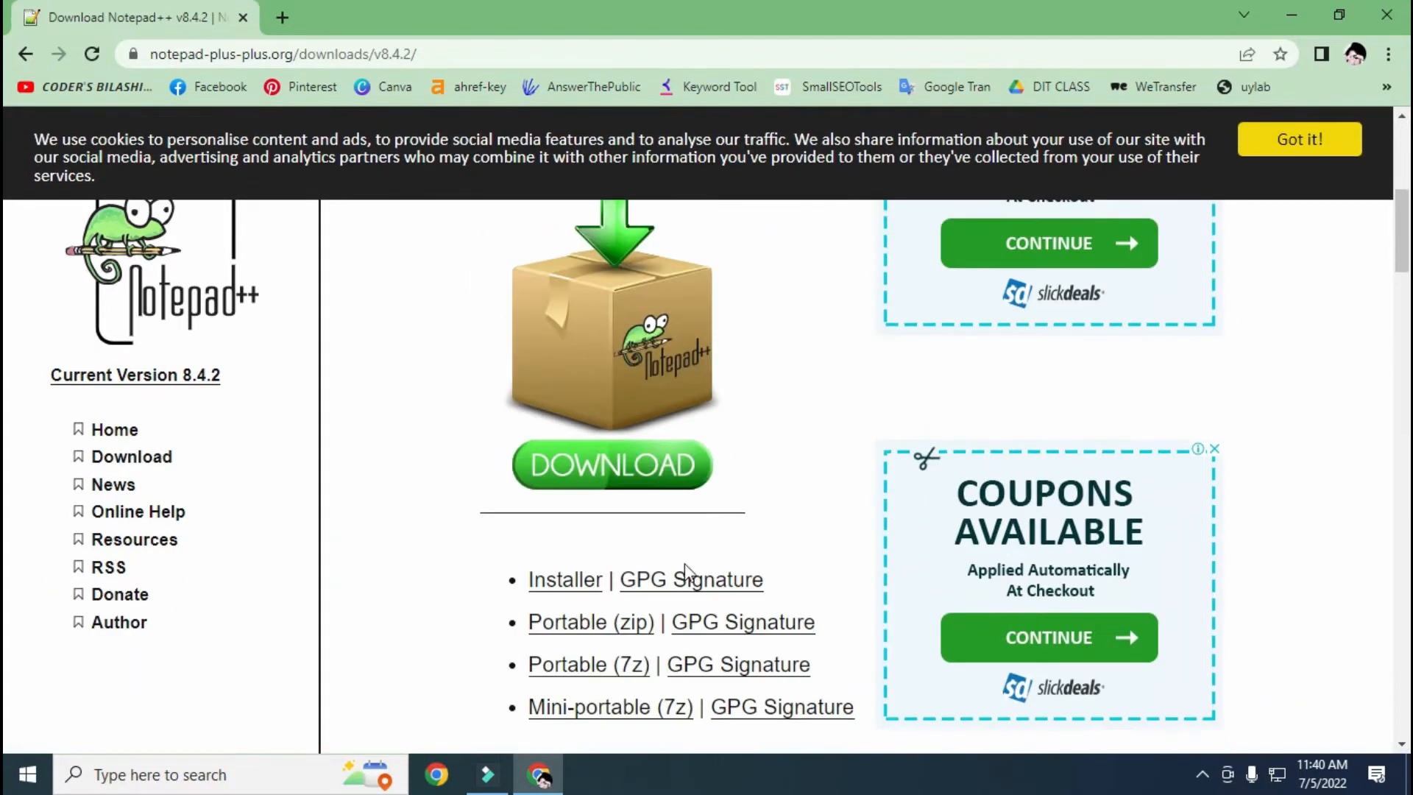
pyautogui.scroll(5, 707, 589)
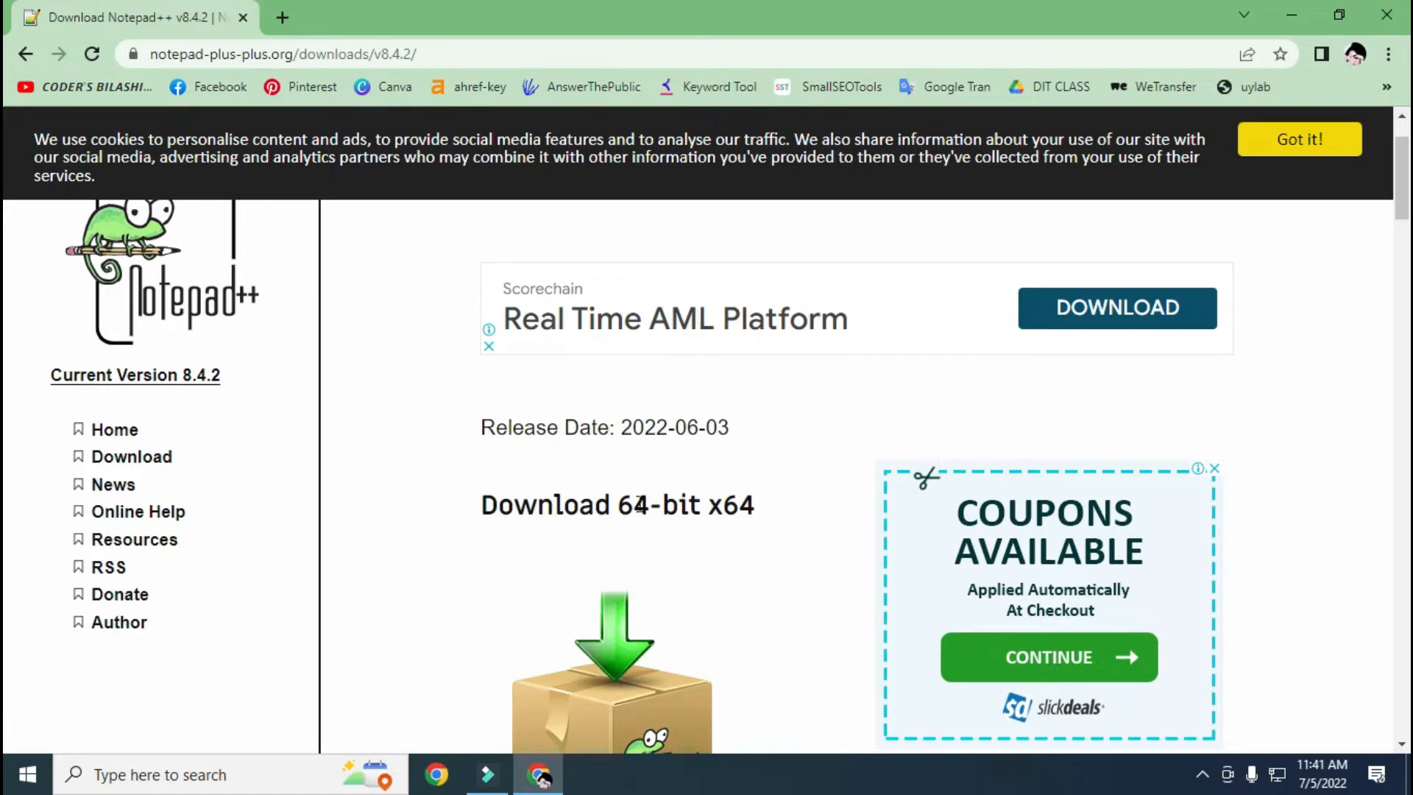
pyautogui.scroll(-6, 651, 504)
pyautogui.scroll(-7, 661, 513)
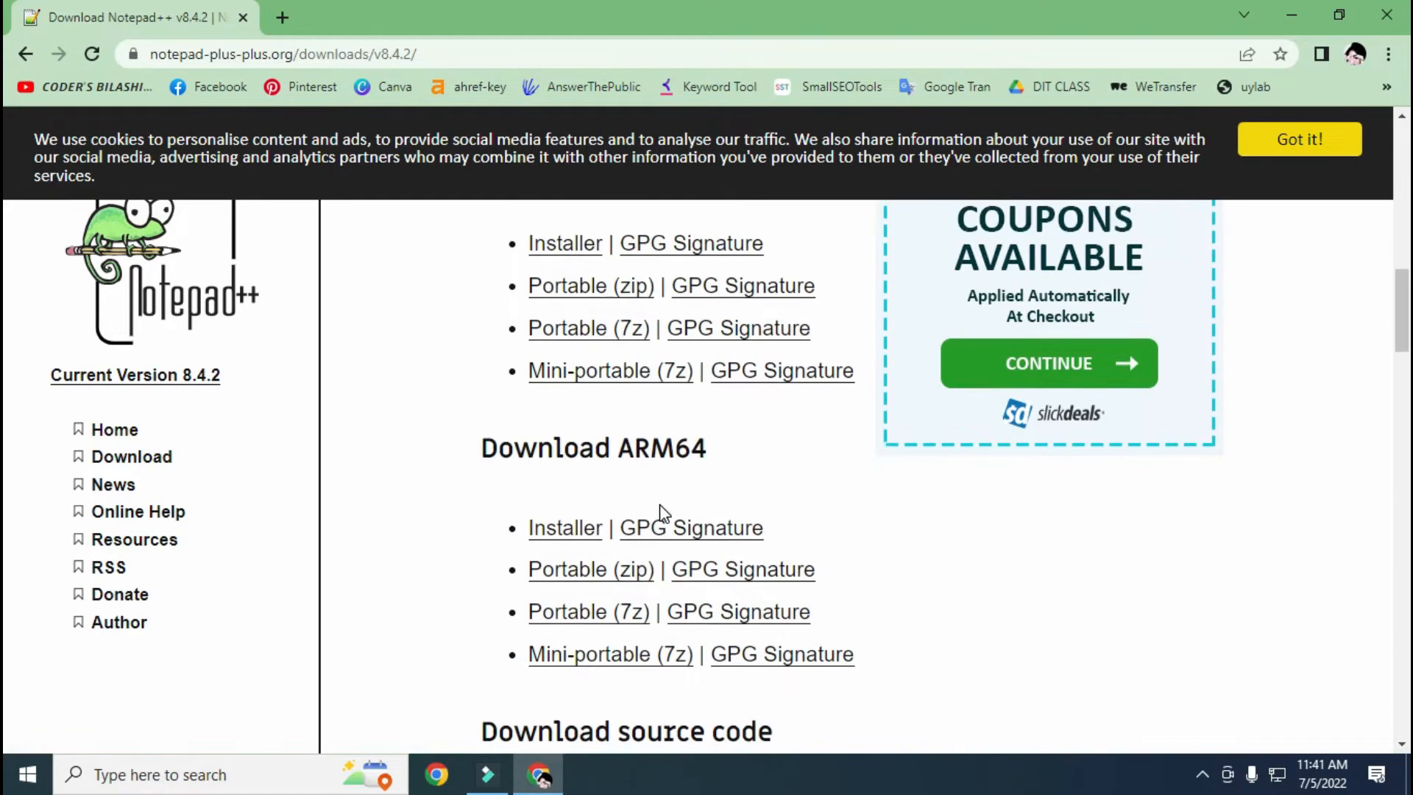
pyautogui.scroll(1, 661, 512)
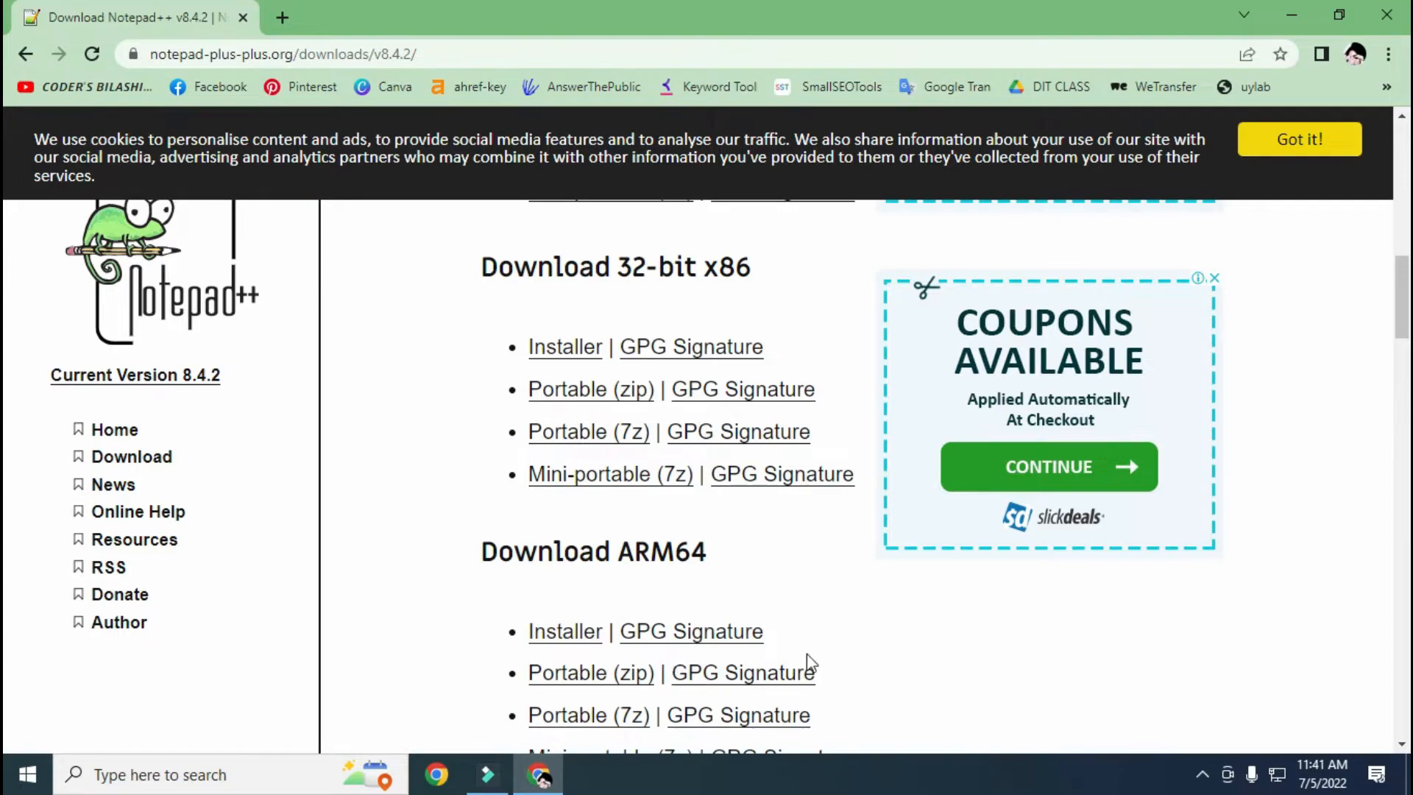
pyautogui.scroll(-4, 758, 572)
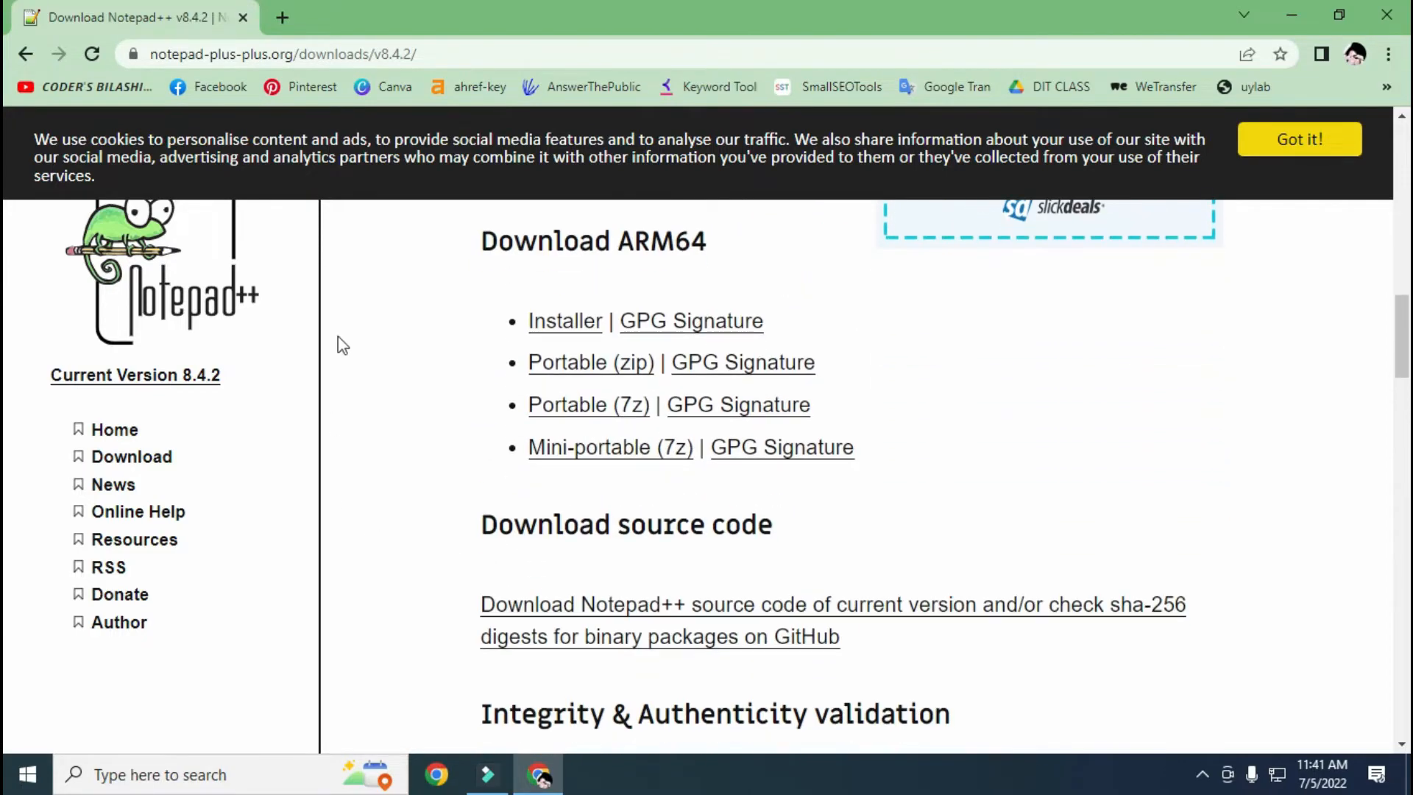
pyautogui.scroll(-10, 620, 454)
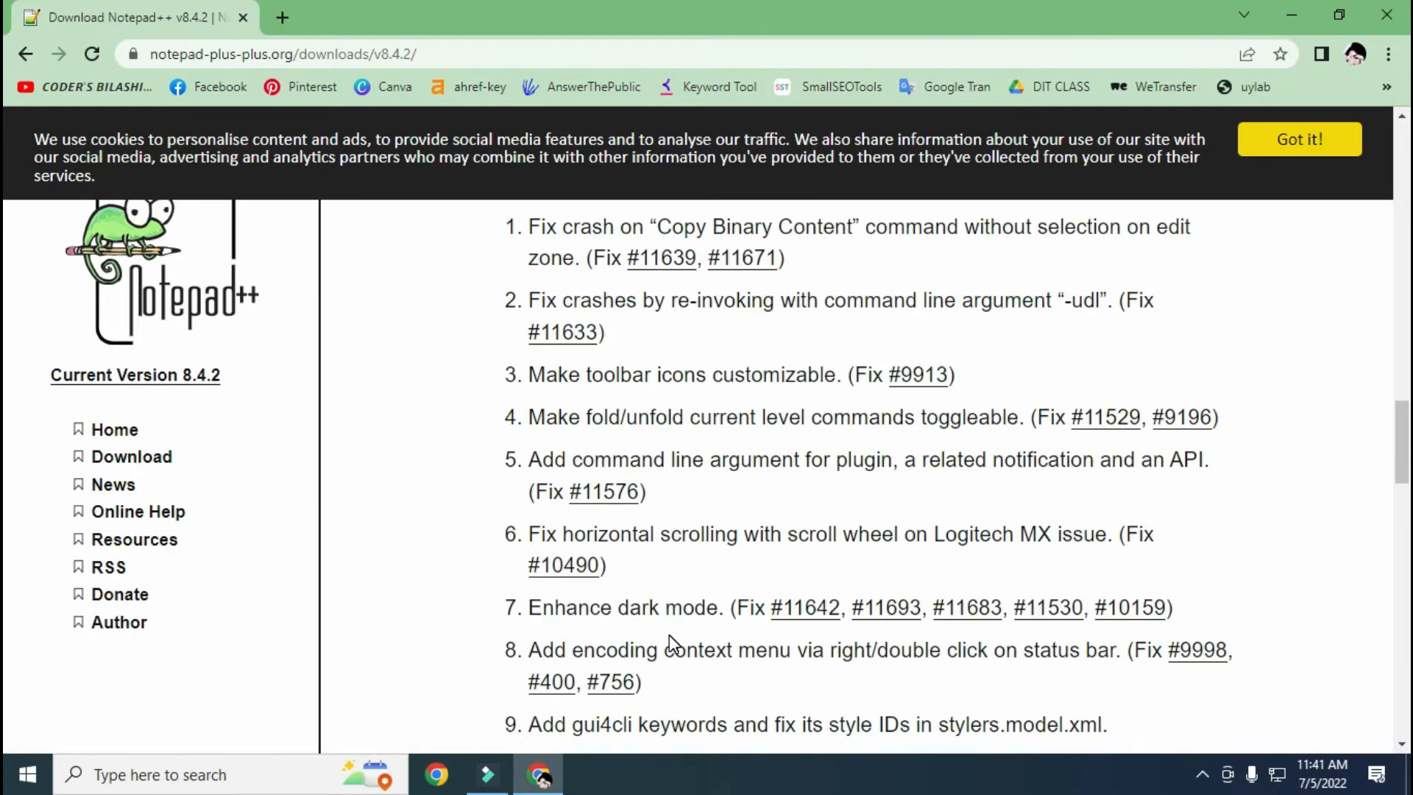
pyautogui.scroll(15, 668, 638)
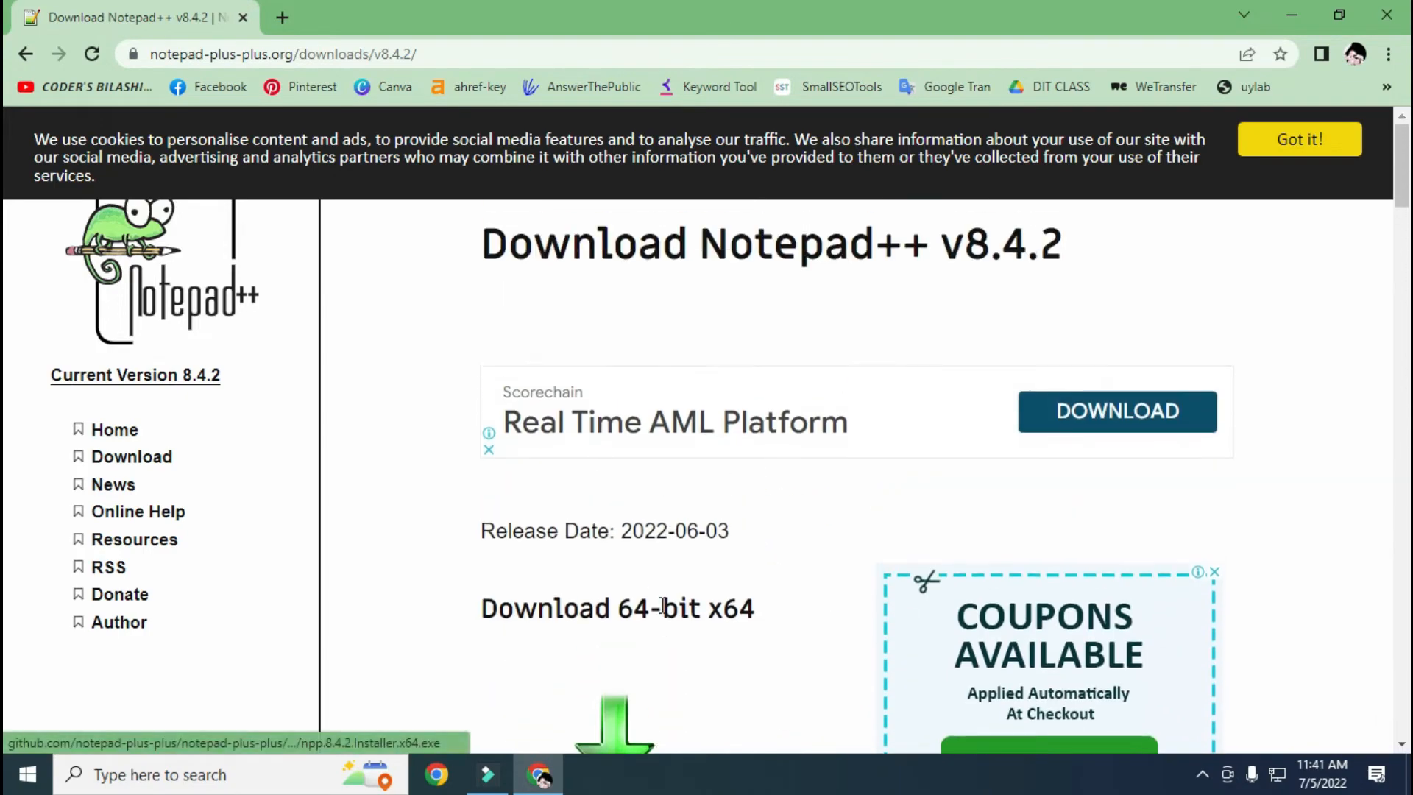
pyautogui.scroll(-1, 557, 597)
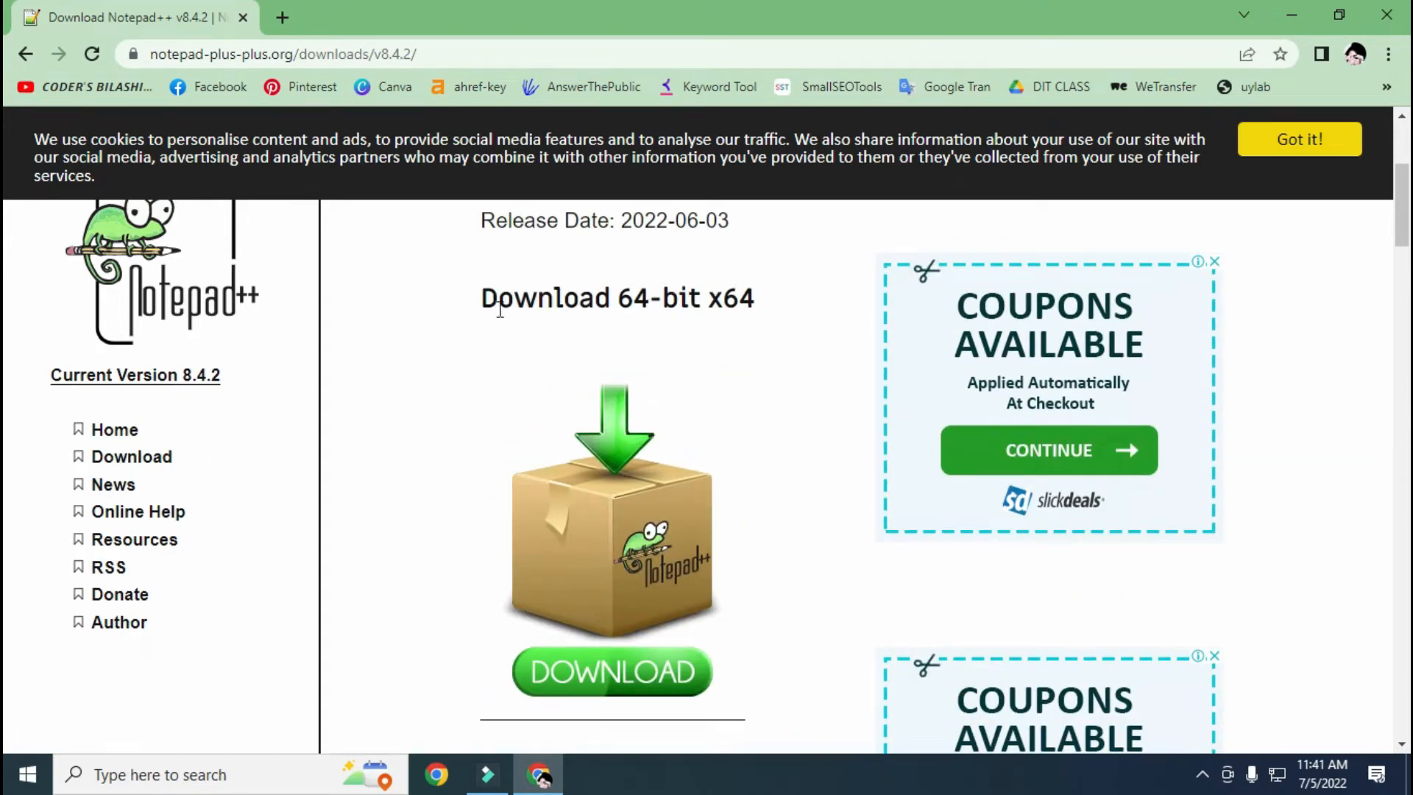
pyautogui.hotkey('ctrl', 'f')
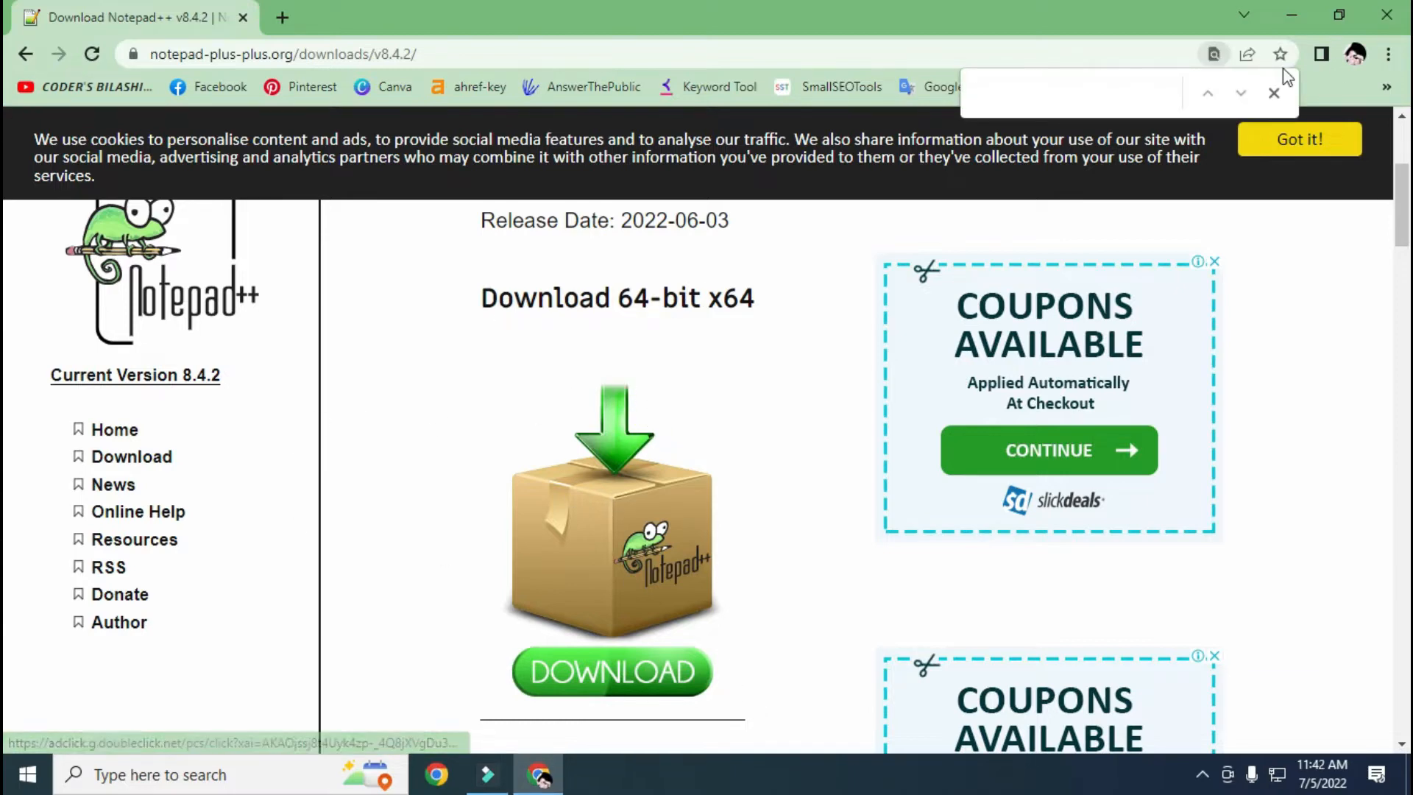
pyautogui.click(1275, 99)
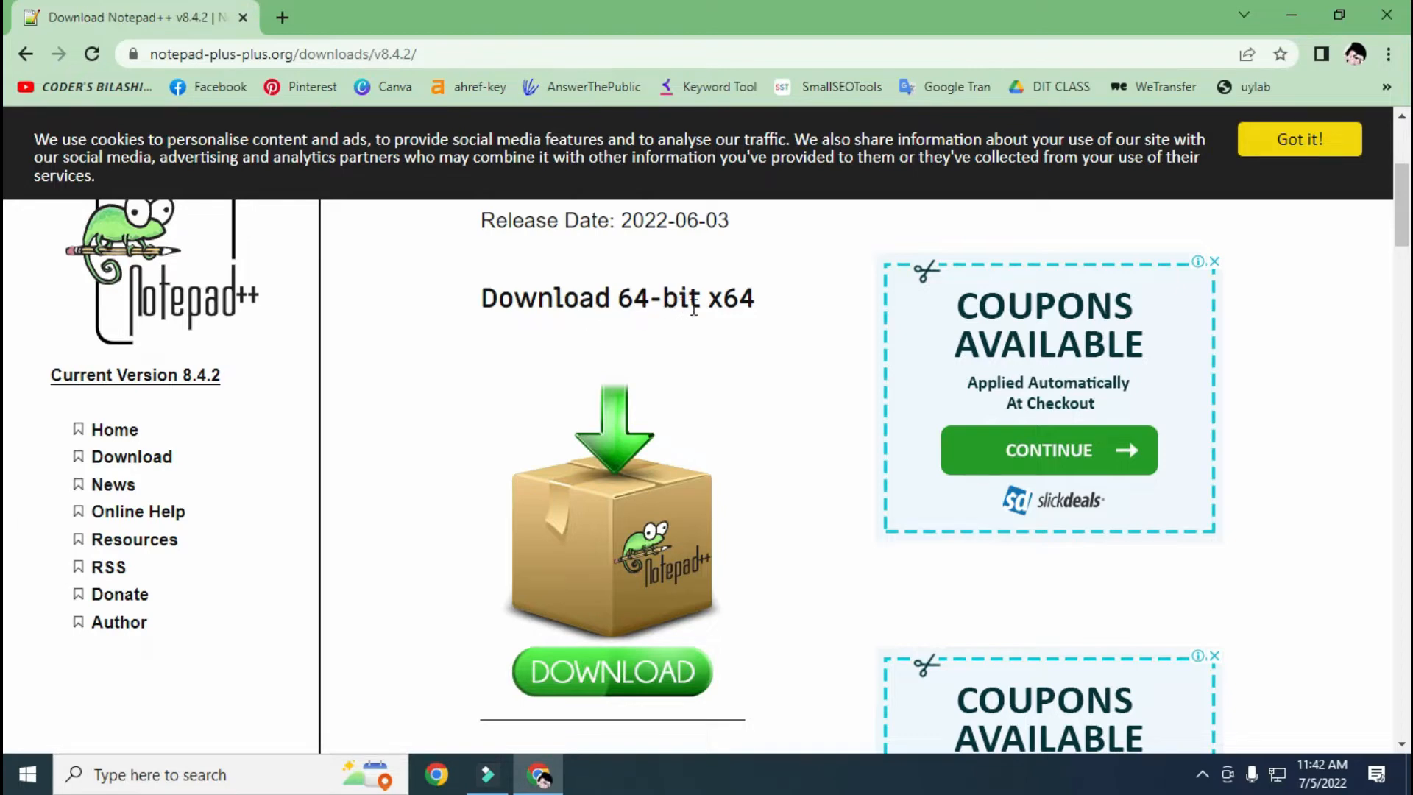
pyautogui.click(634, 671)
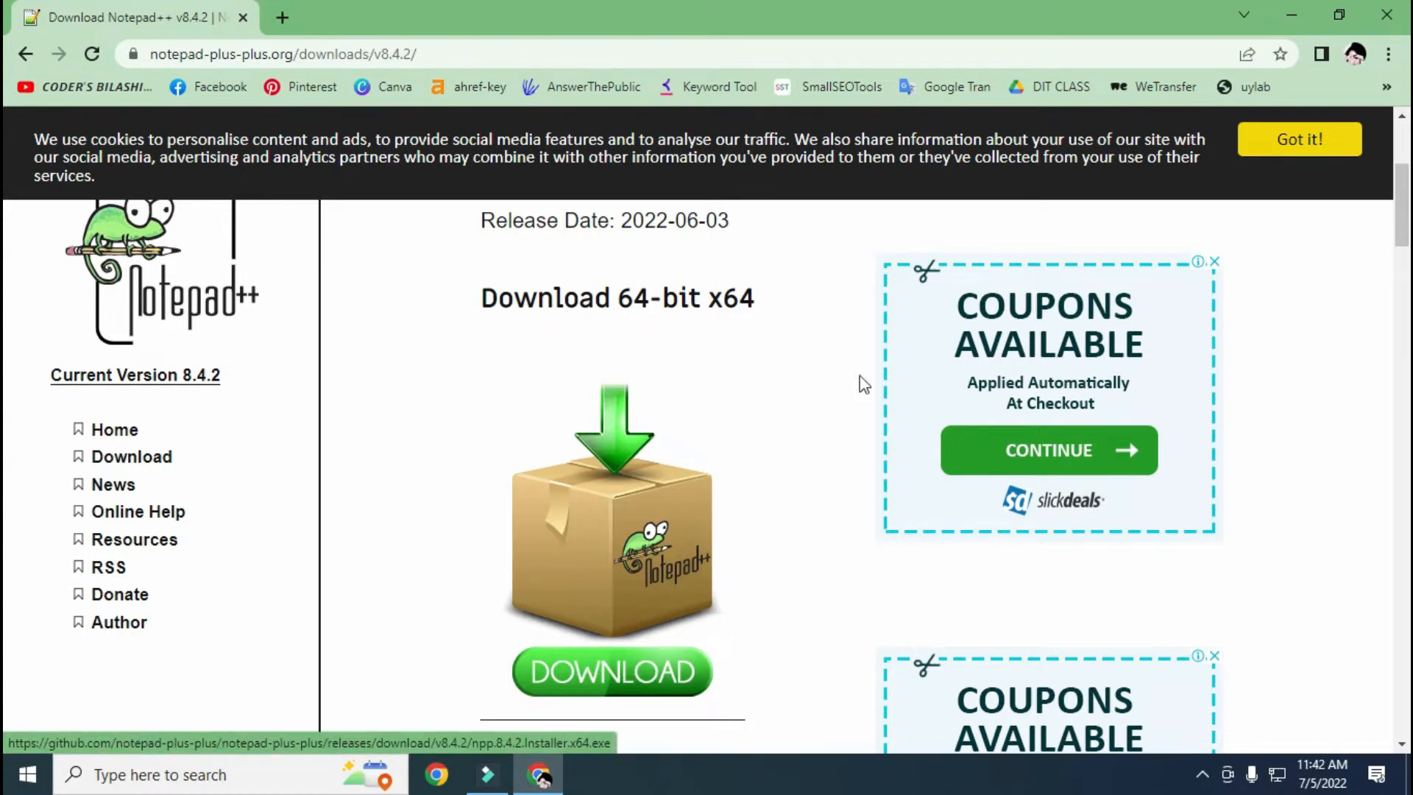
# Minimize the browser, check the system type in the properties of This PC, and close the Settings window.
pyautogui.click(1299, 12)
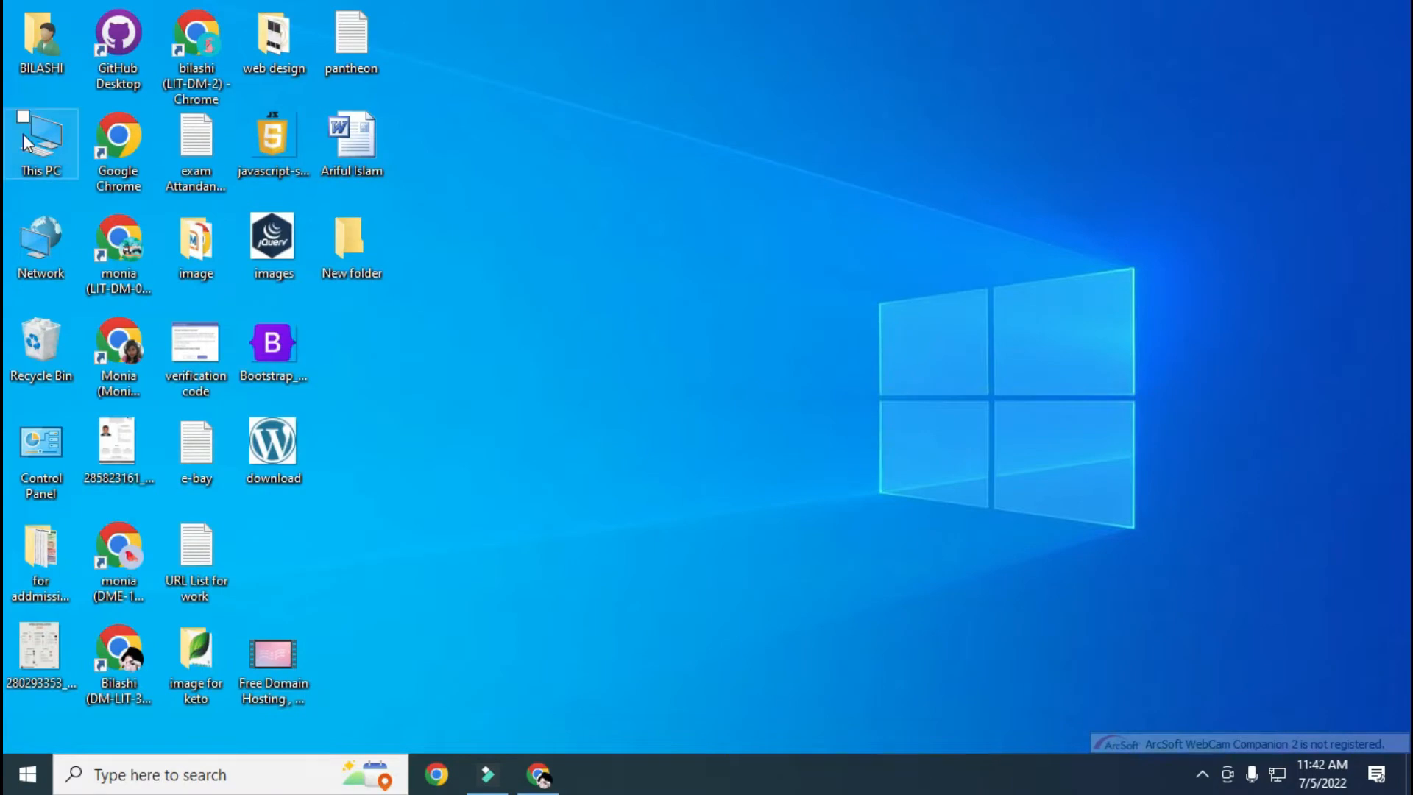
pyautogui.rightClick(24, 163)
pyautogui.click(95, 402)
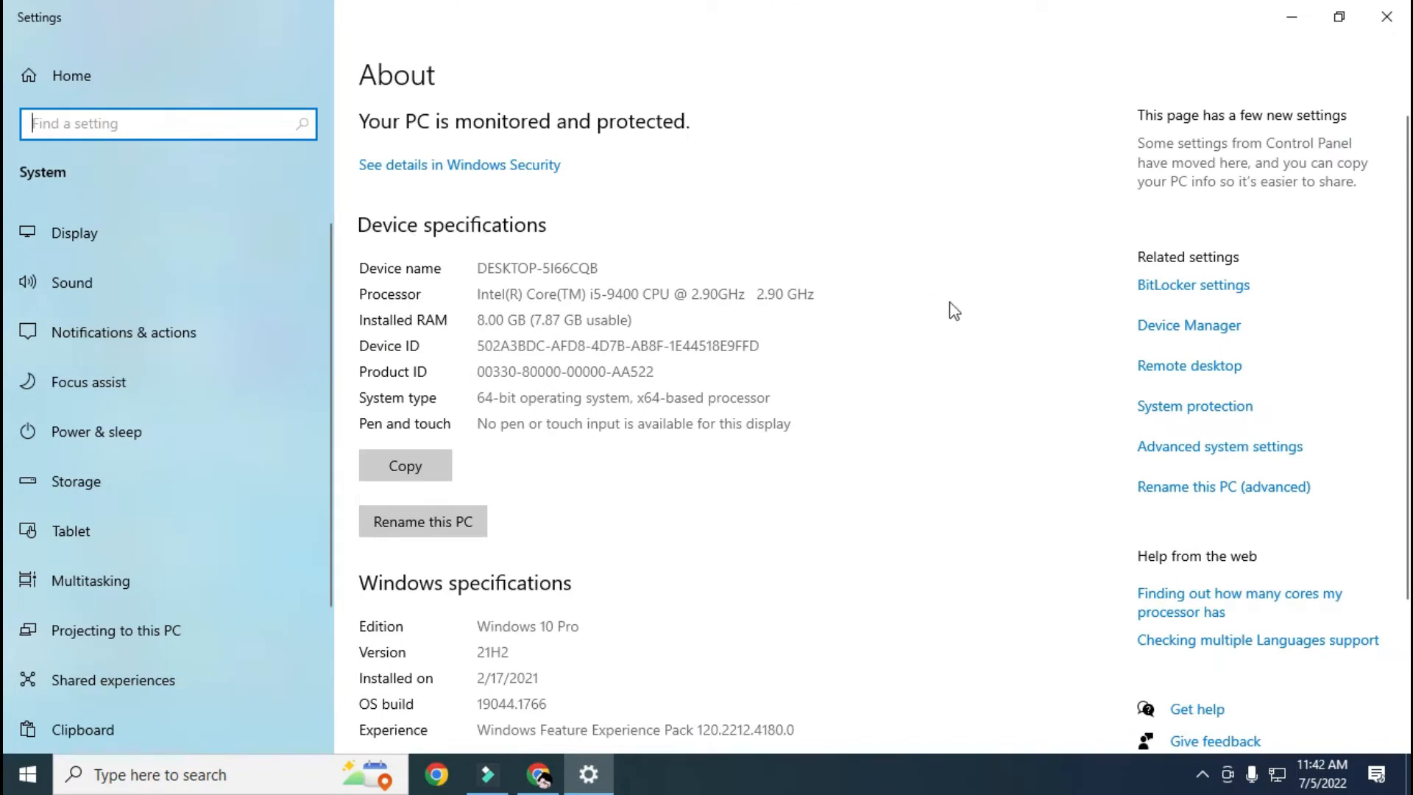
pyautogui.click(970, 418)
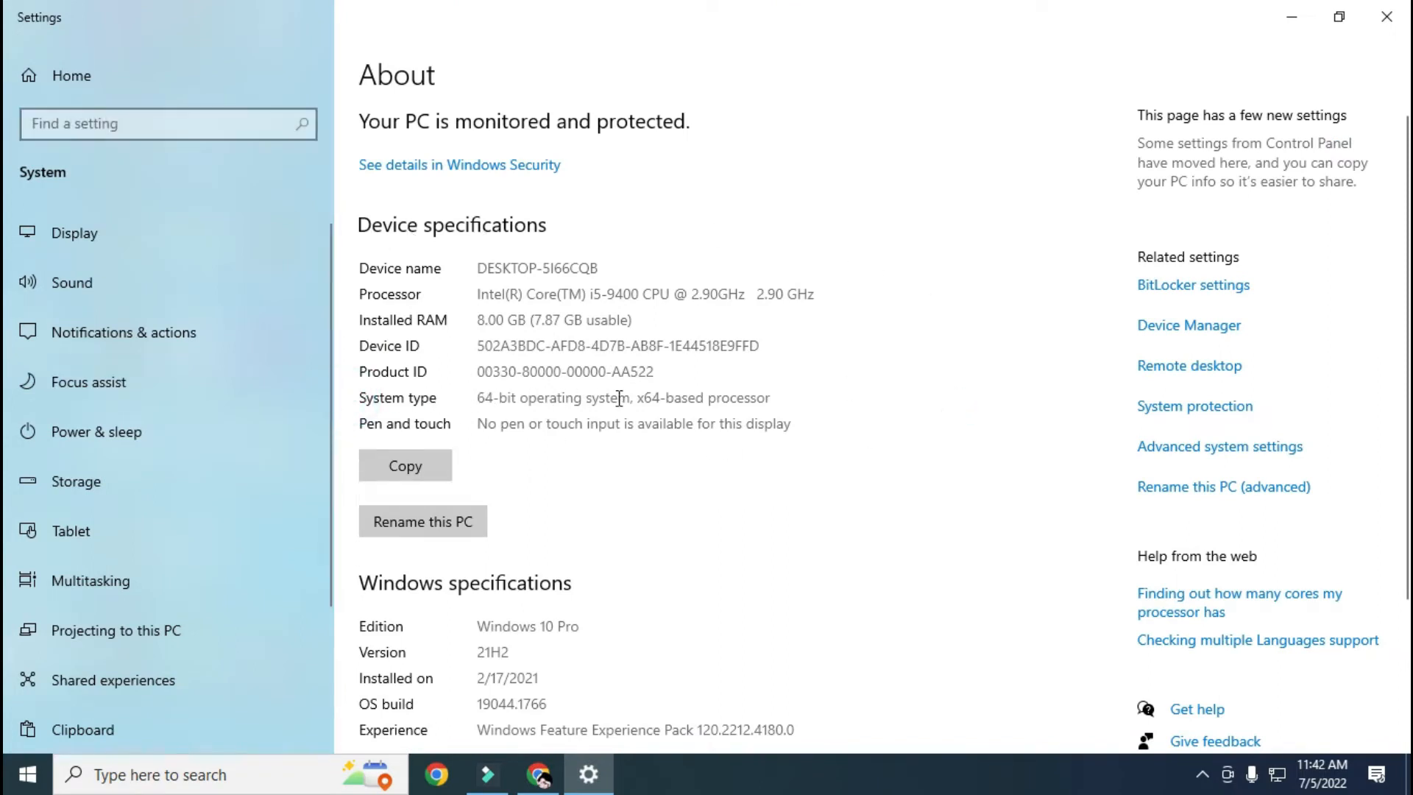
pyautogui.click(468, 399)
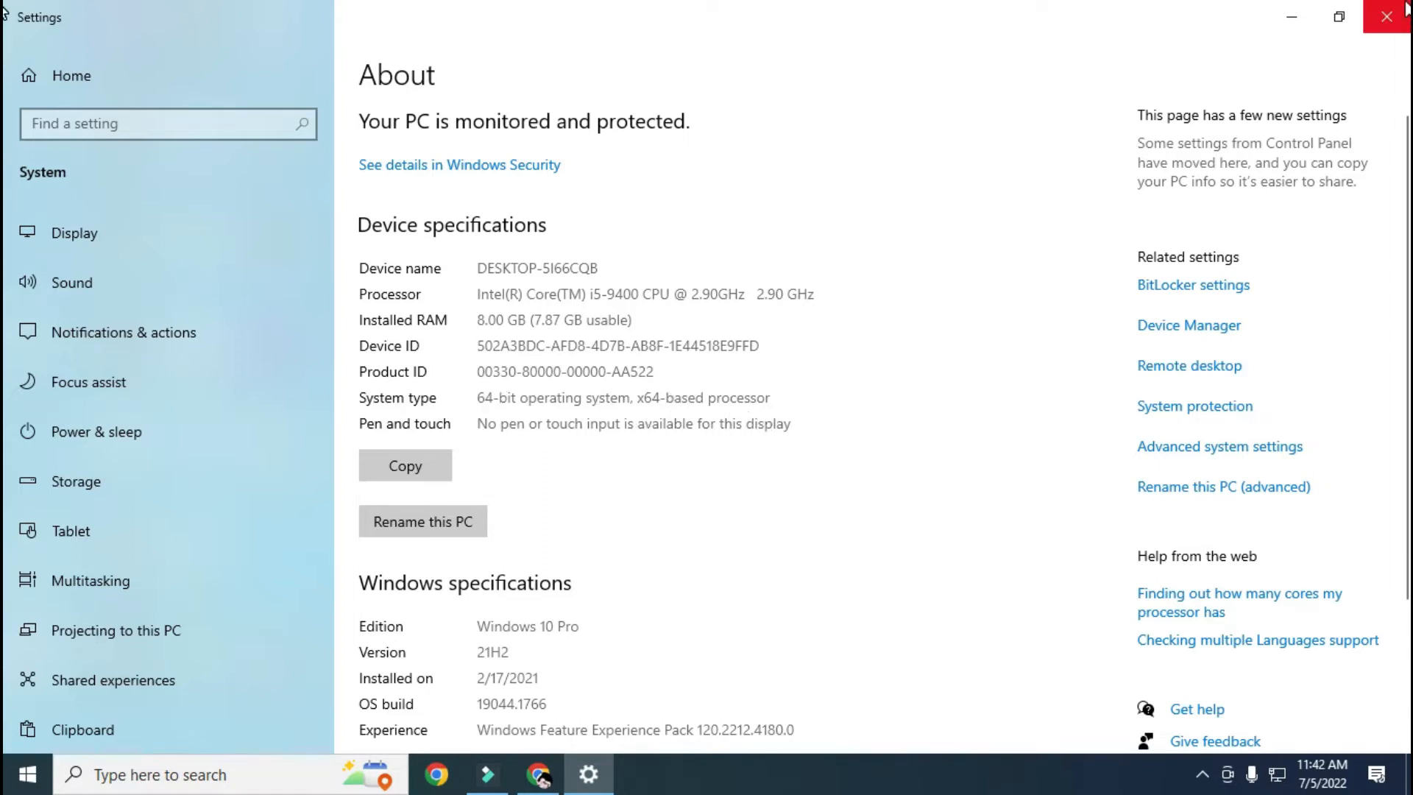
pyautogui.click(1289, 10)
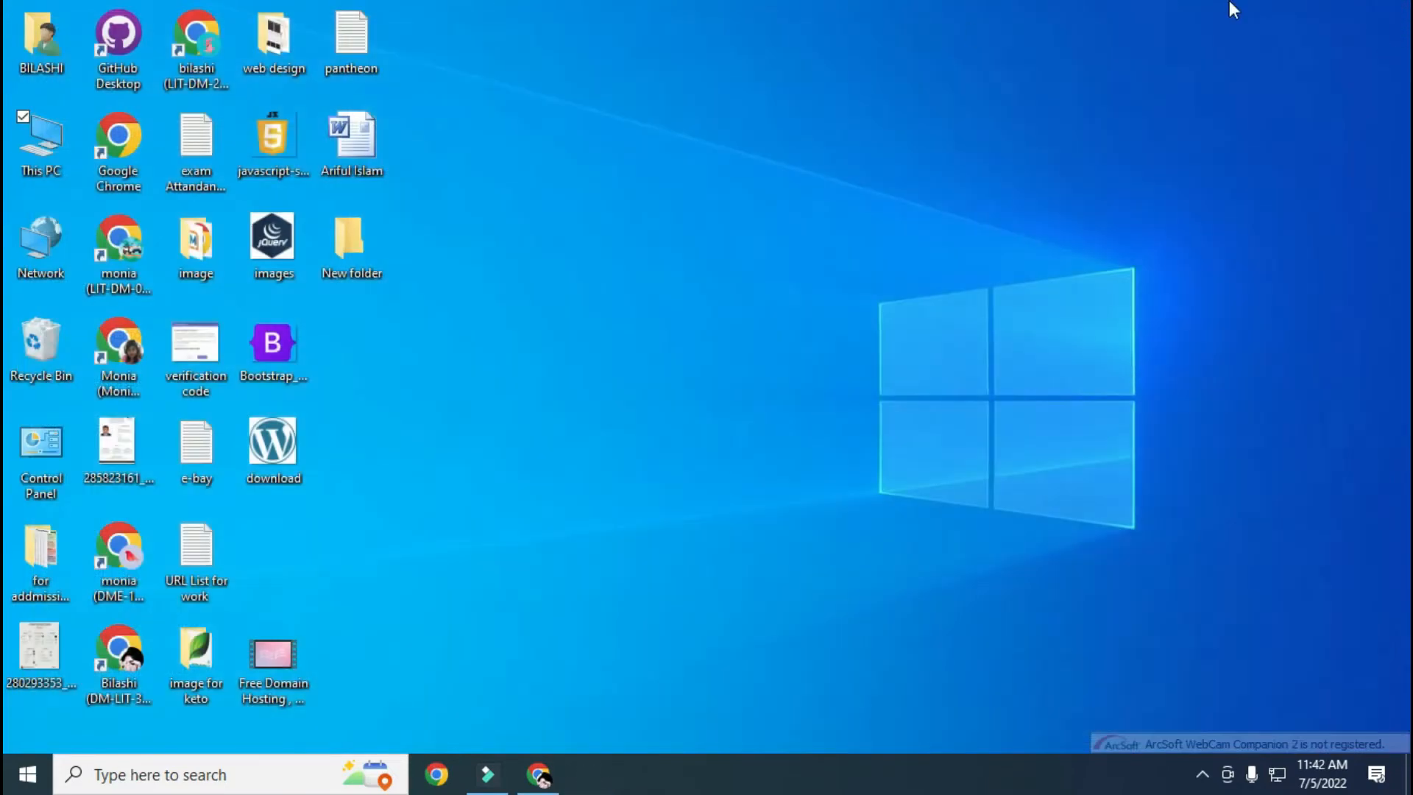
# Return to Chrome, download the 64-bit x64 installer from the Notepad++ v8.4.2 page, run it, and minimize the browser.
pyautogui.click(542, 782)
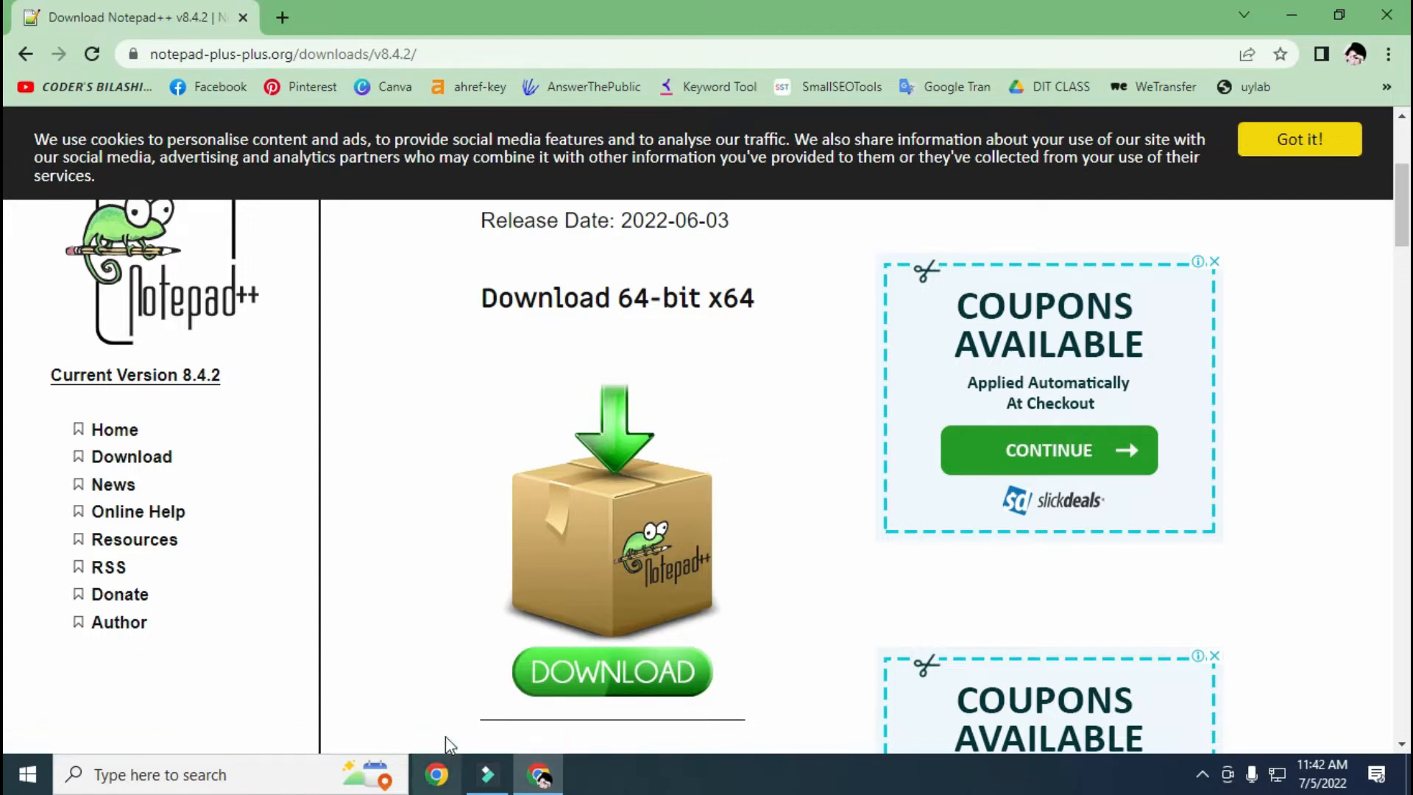
pyautogui.click(626, 697)
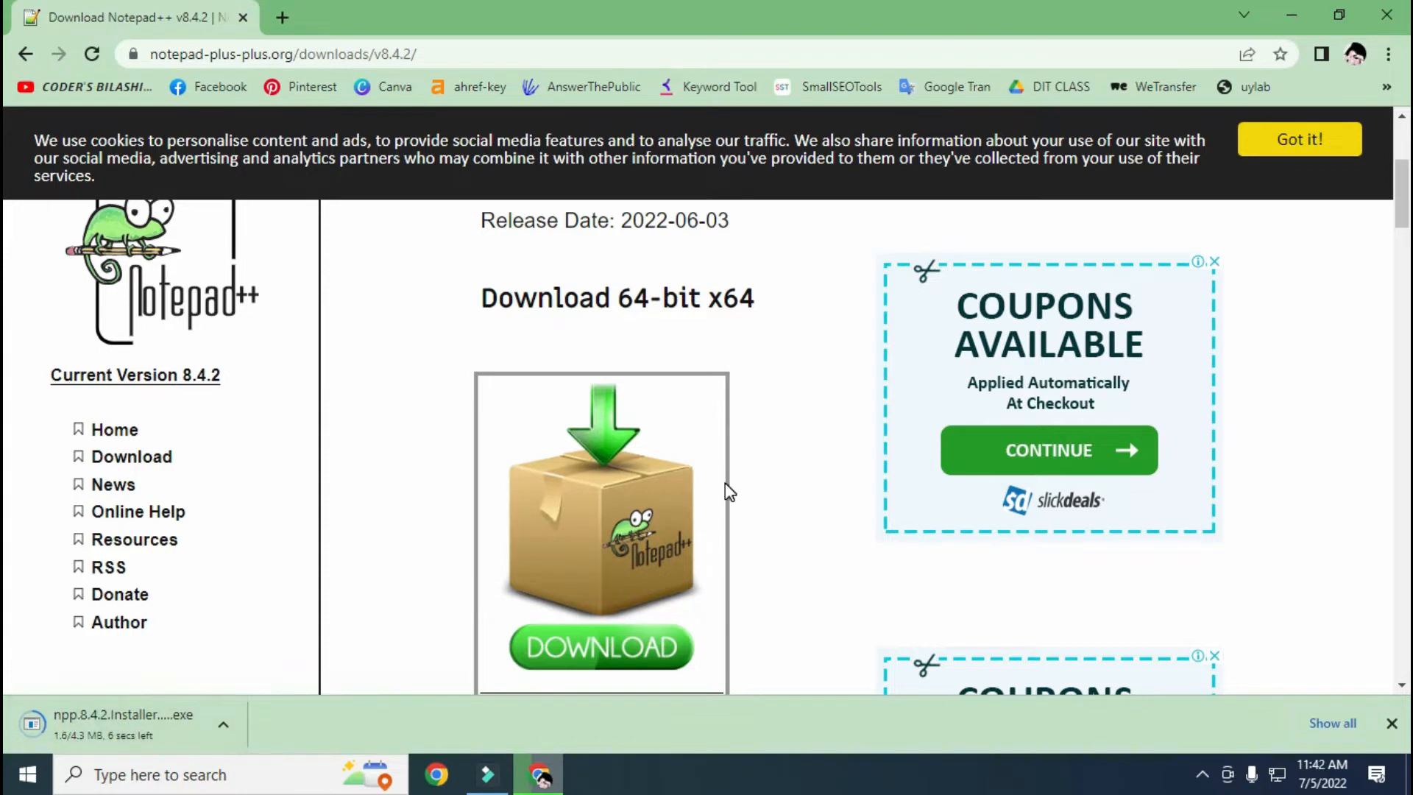
pyautogui.scroll(-3, 726, 501)
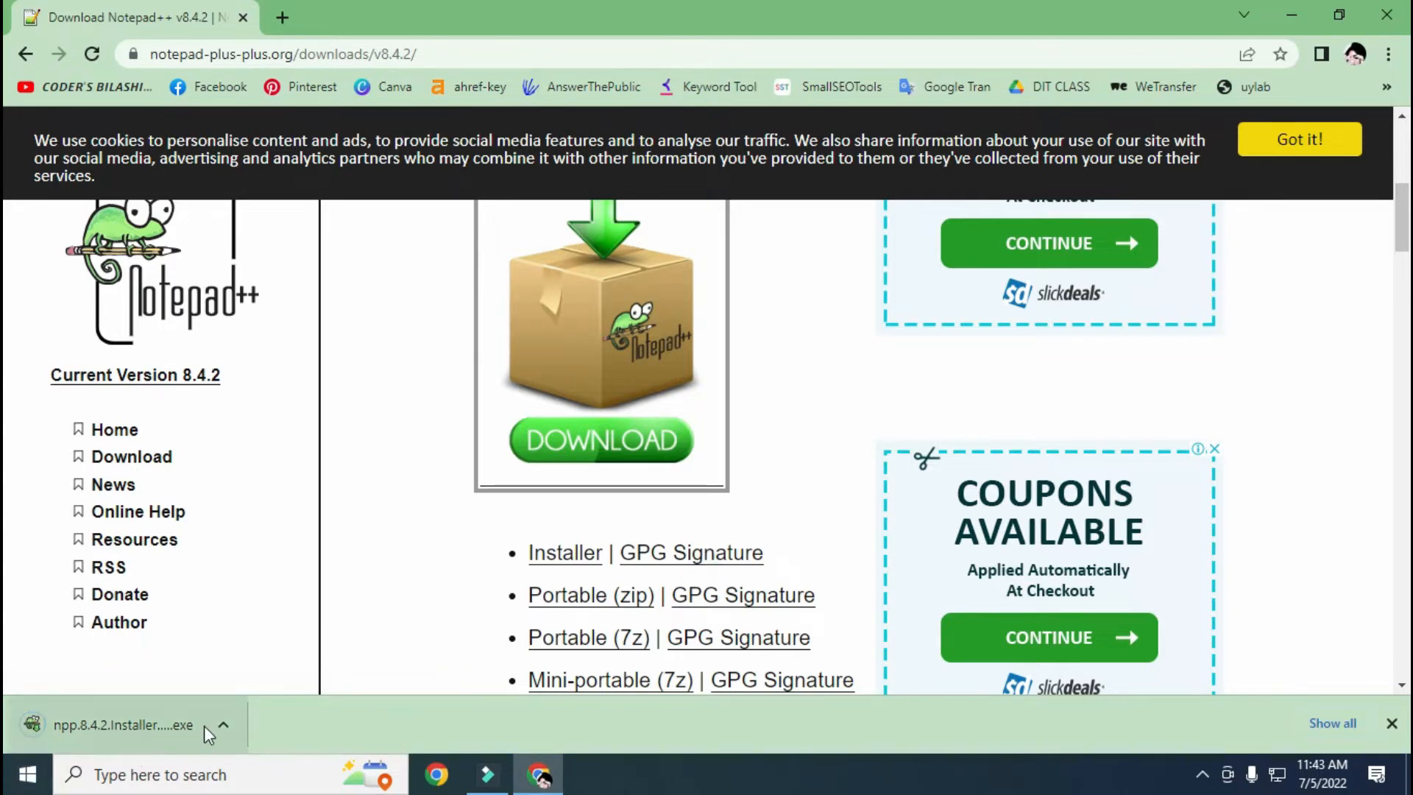
pyautogui.click(127, 730)
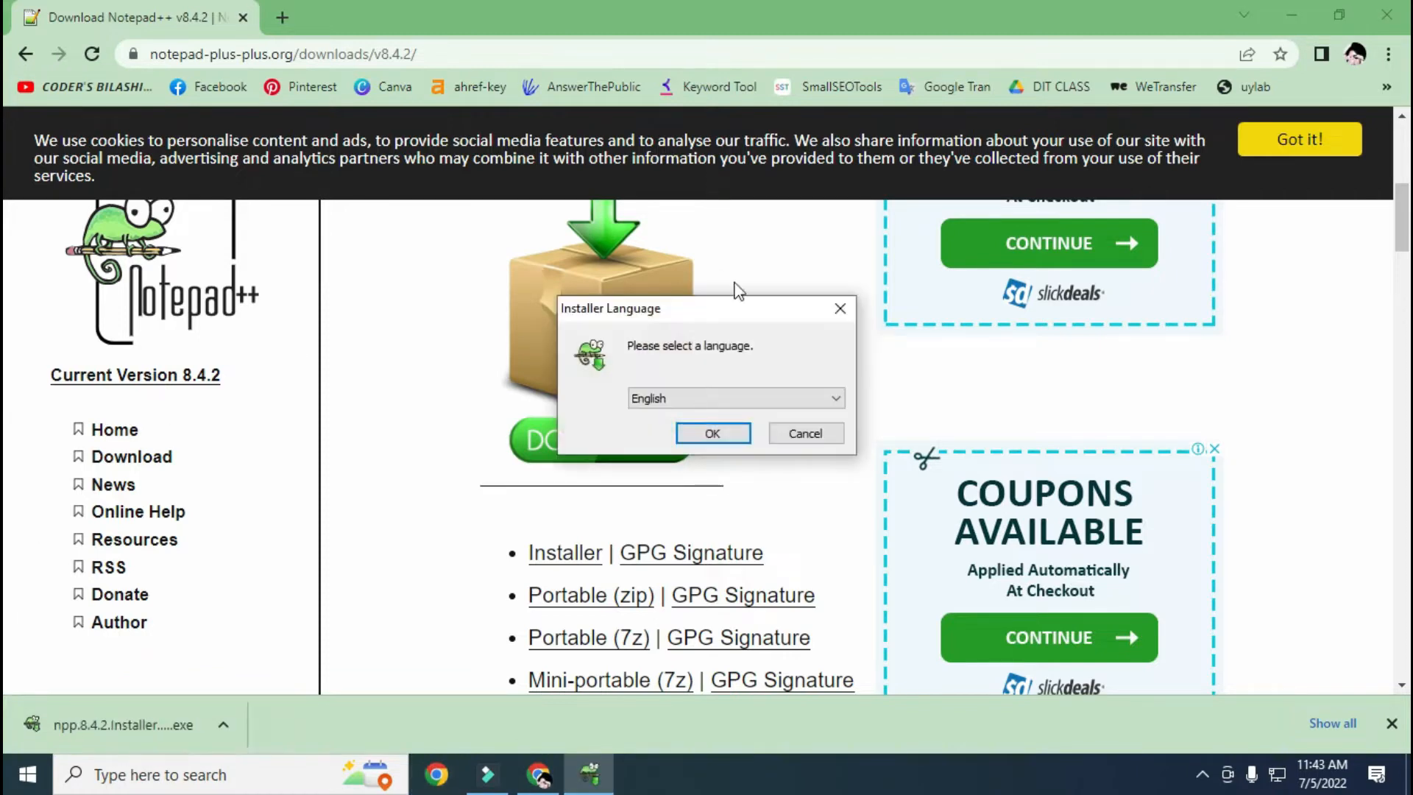
pyautogui.click(1281, 8)
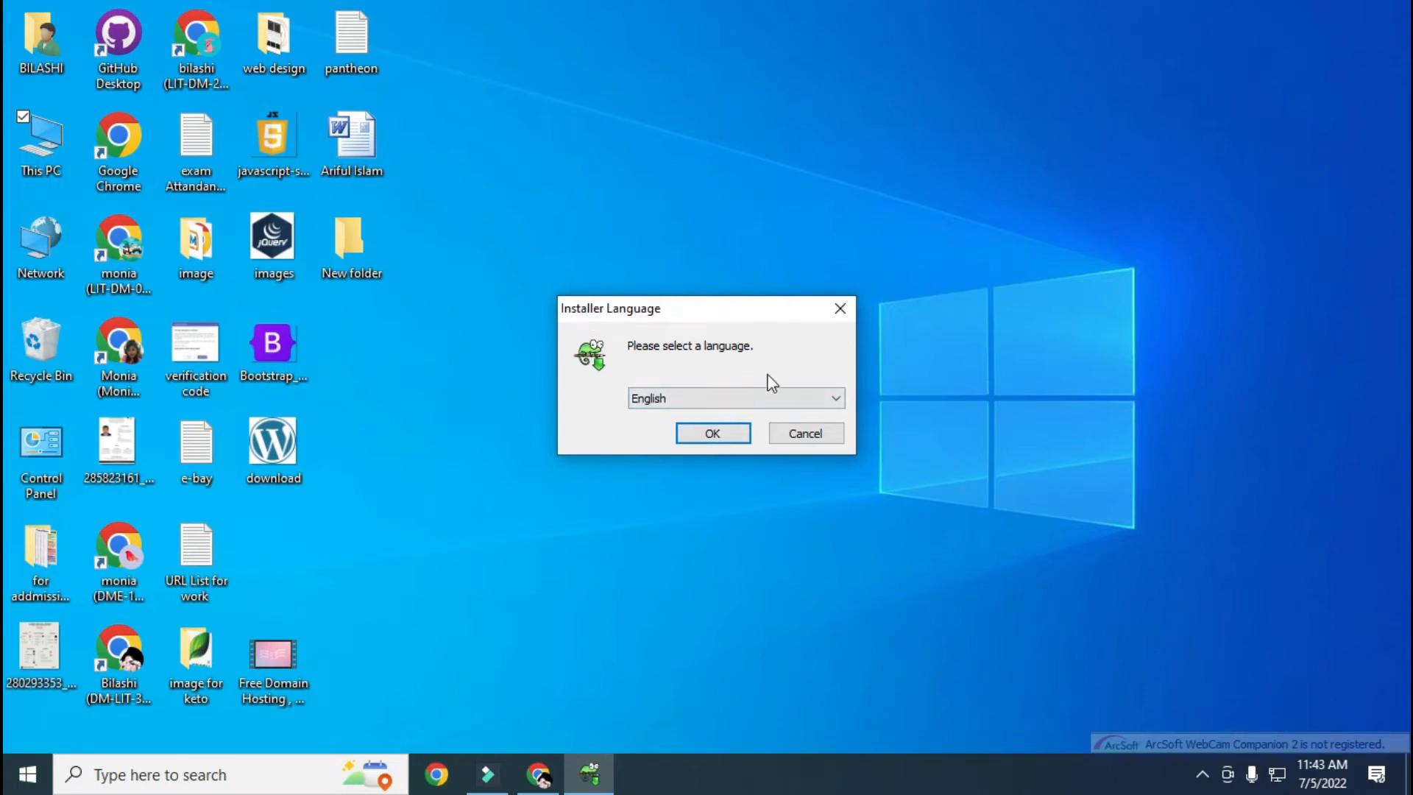
# Start the Notepad++ setup in English, accept the license agreement, and keep C:\Program Files\Notepad++ as the destination folder.
pyautogui.click(725, 435)
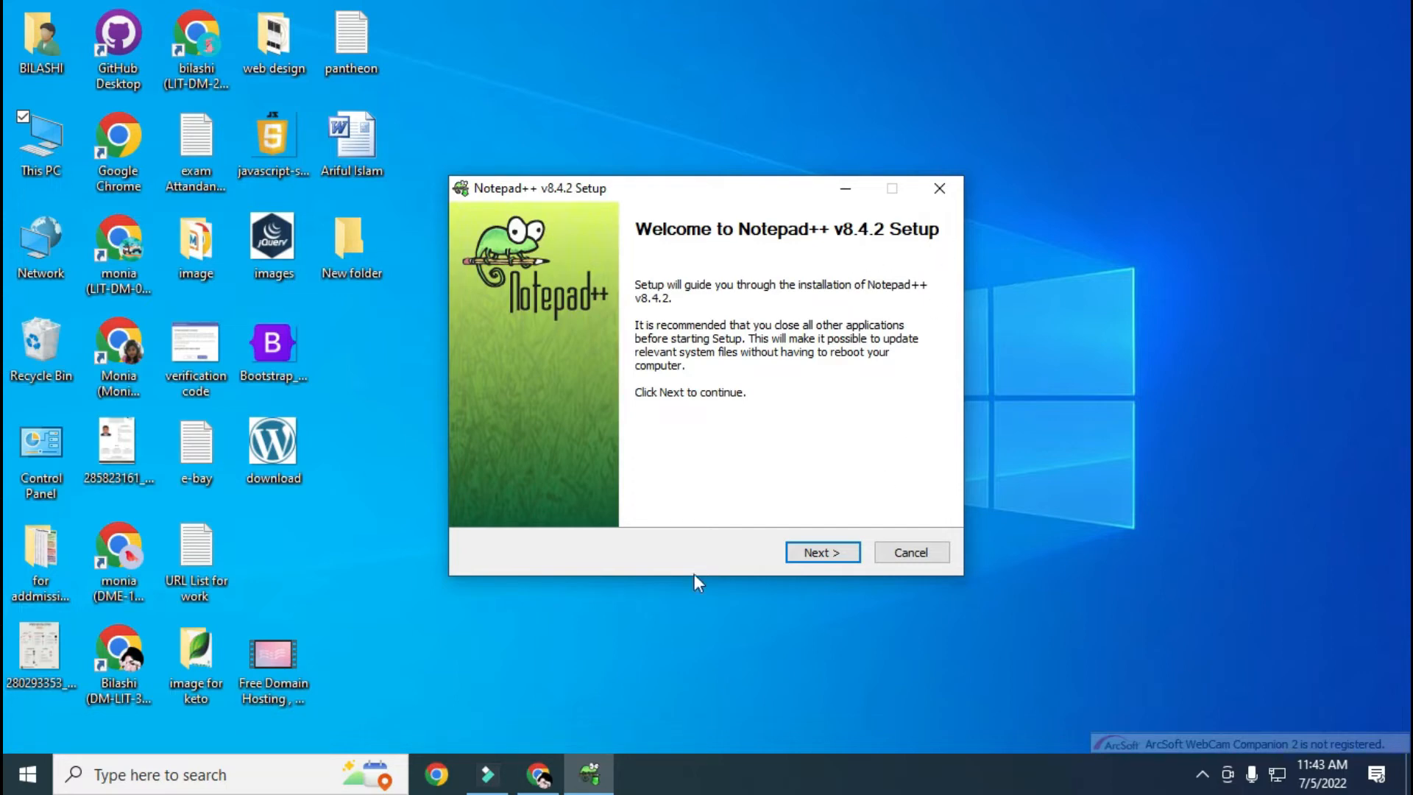
pyautogui.click(836, 555)
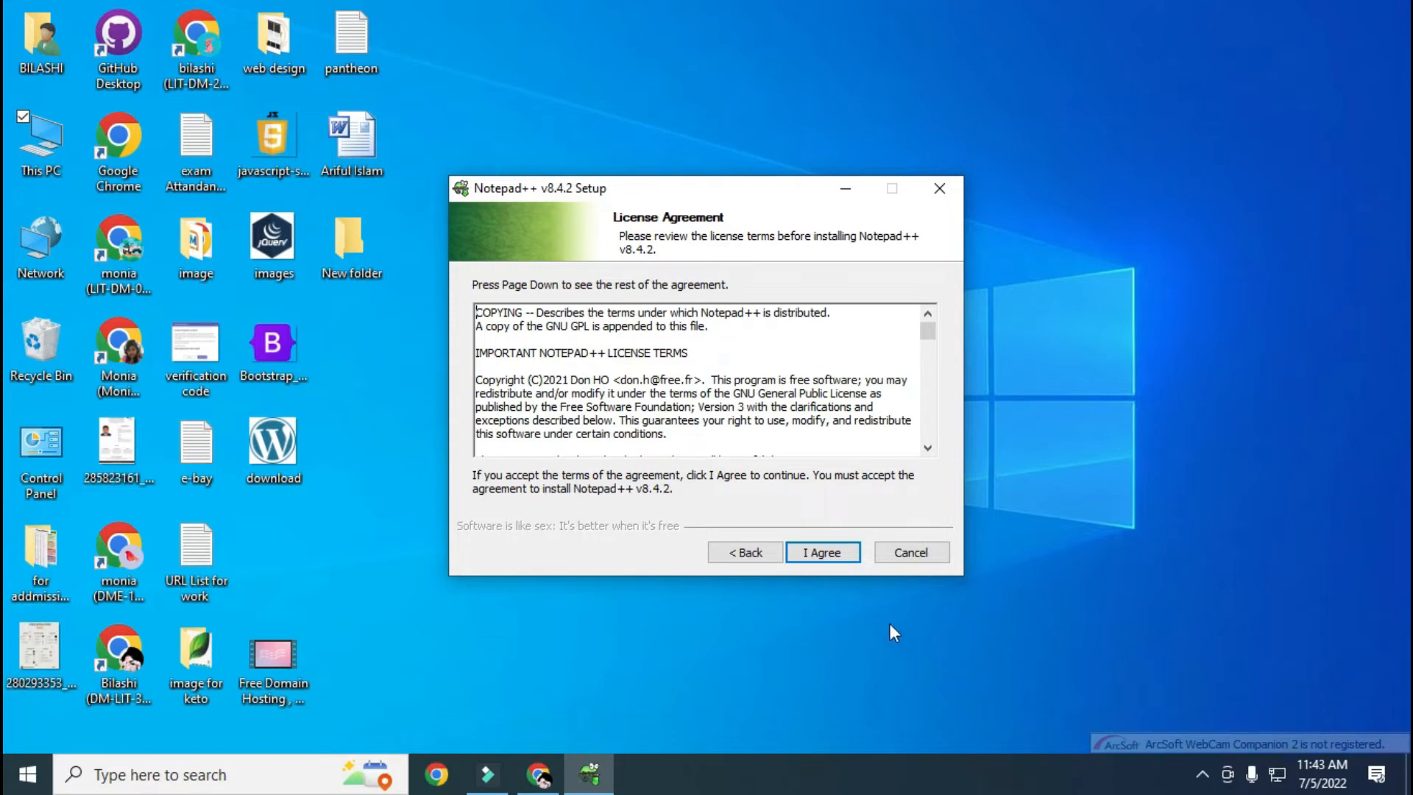
pyautogui.click(824, 554)
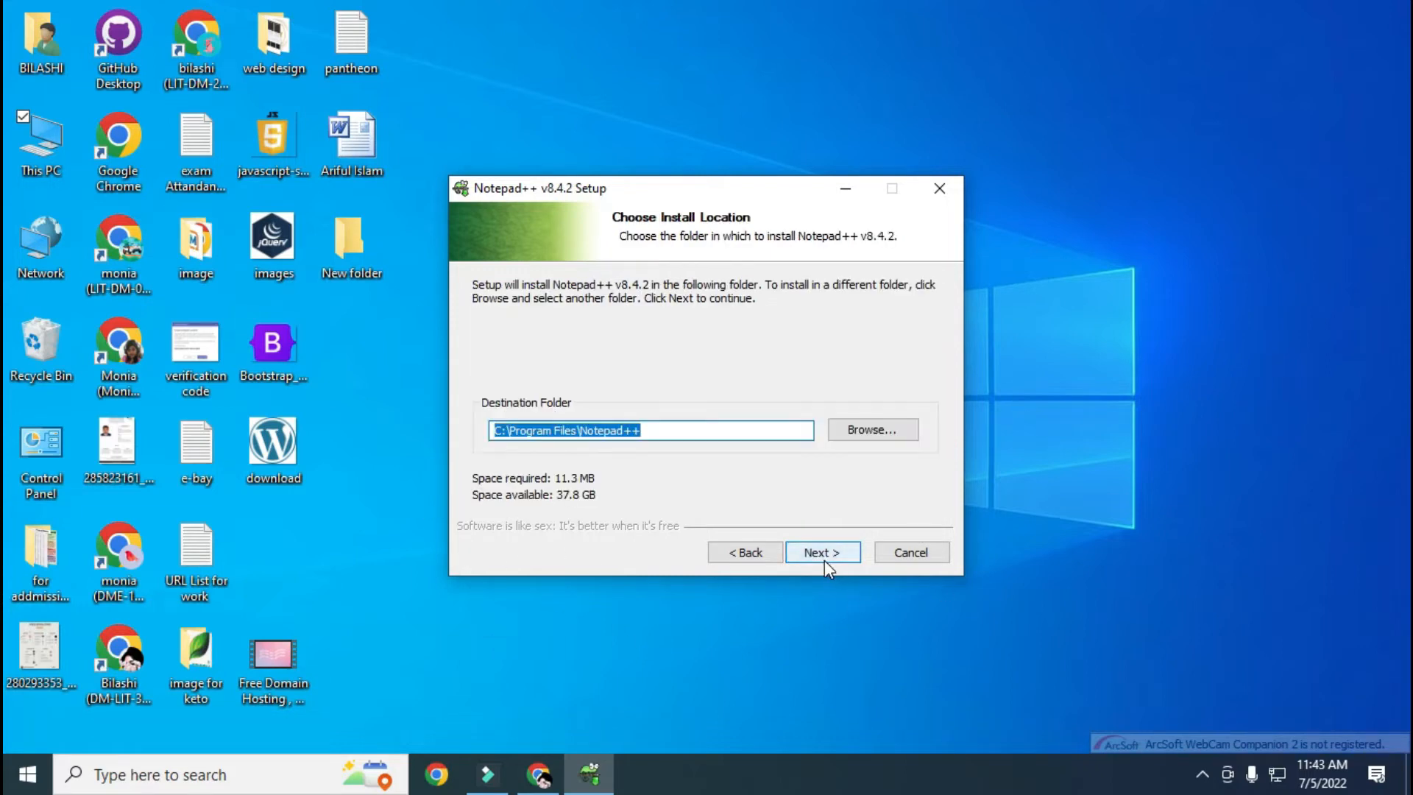
pyautogui.click(507, 430)
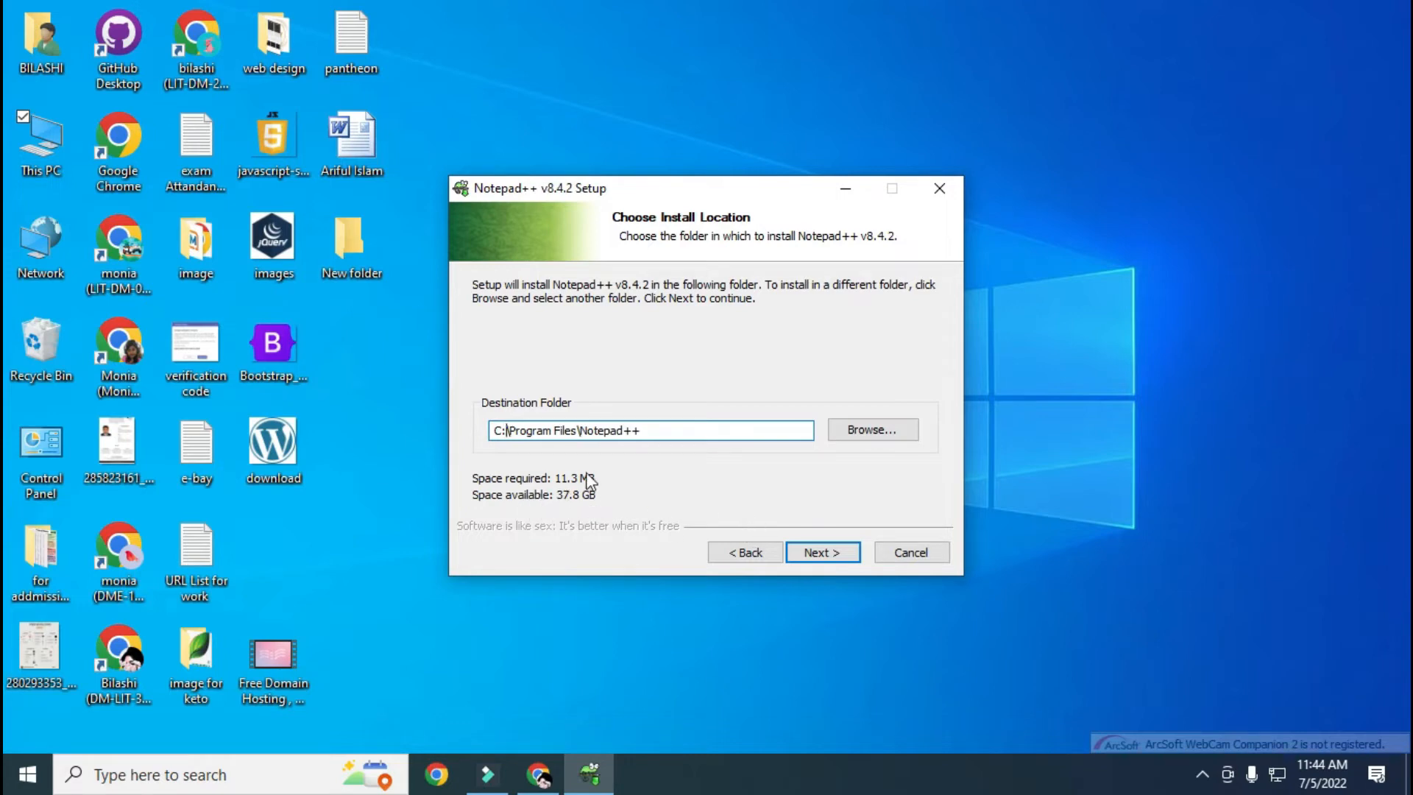
pyautogui.click(827, 553)
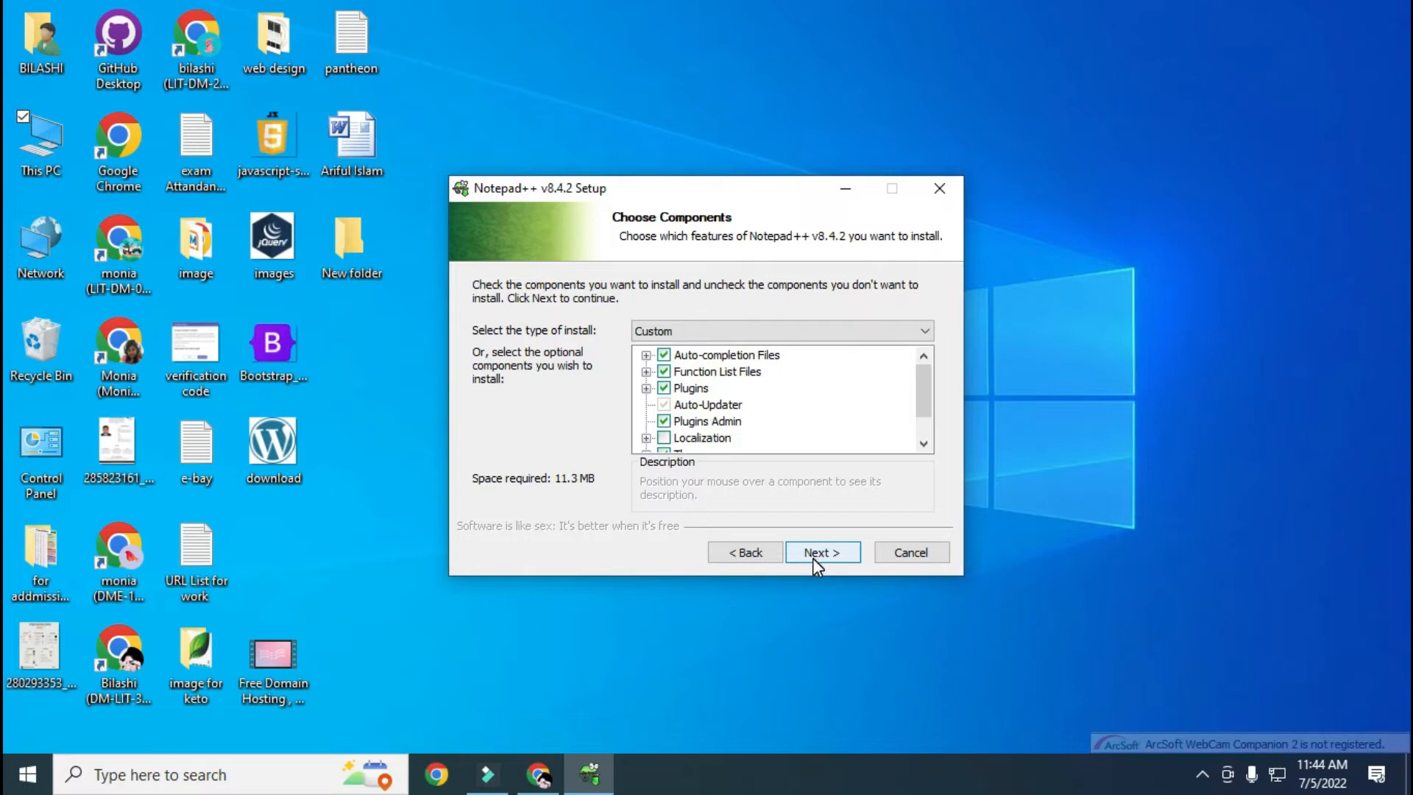
# Install Notepad++ with the preselected Custom components and a desktop shortcut, finish setup with Notepad++ launching, and close its window.
pyautogui.click(829, 553)
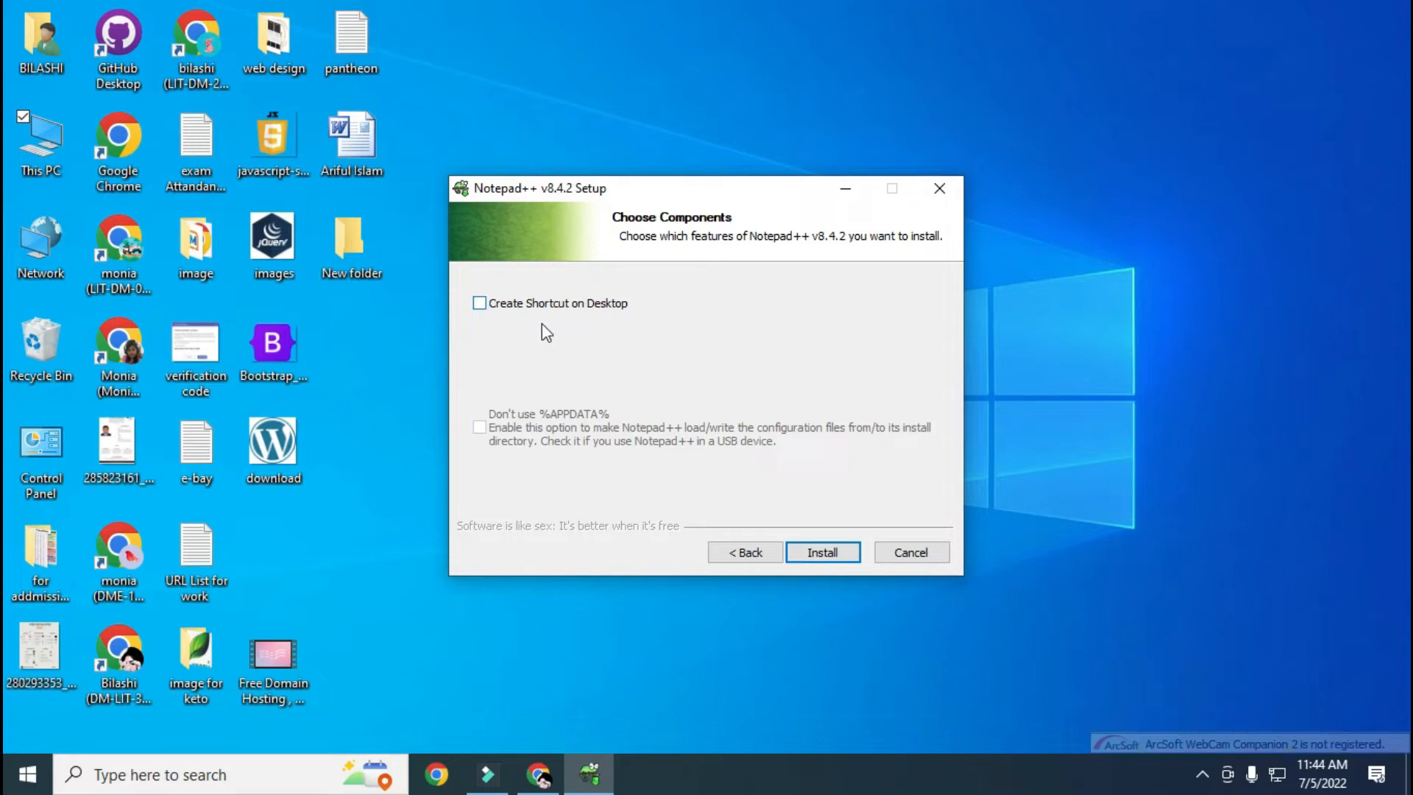
pyautogui.click(479, 304)
pyautogui.click(823, 553)
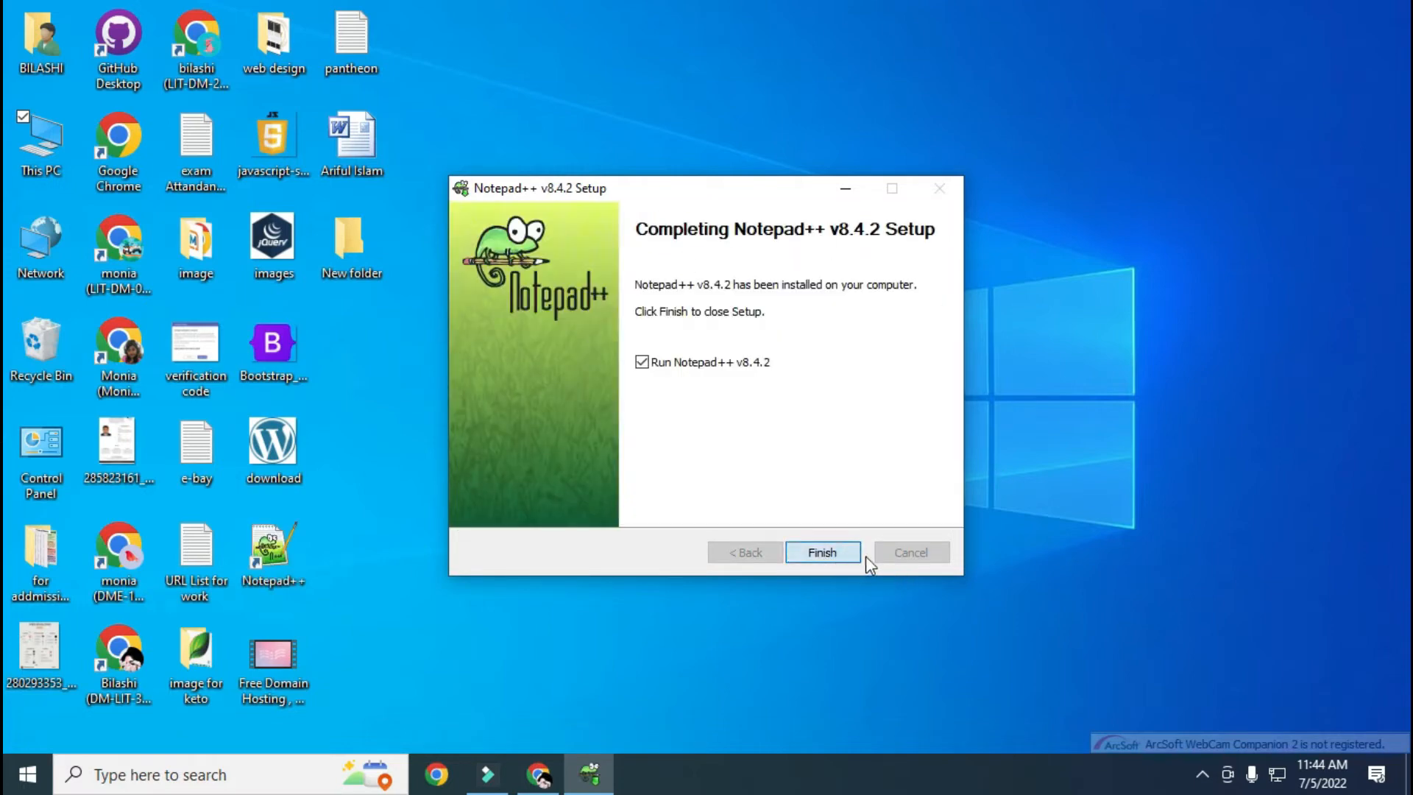
pyautogui.click(838, 553)
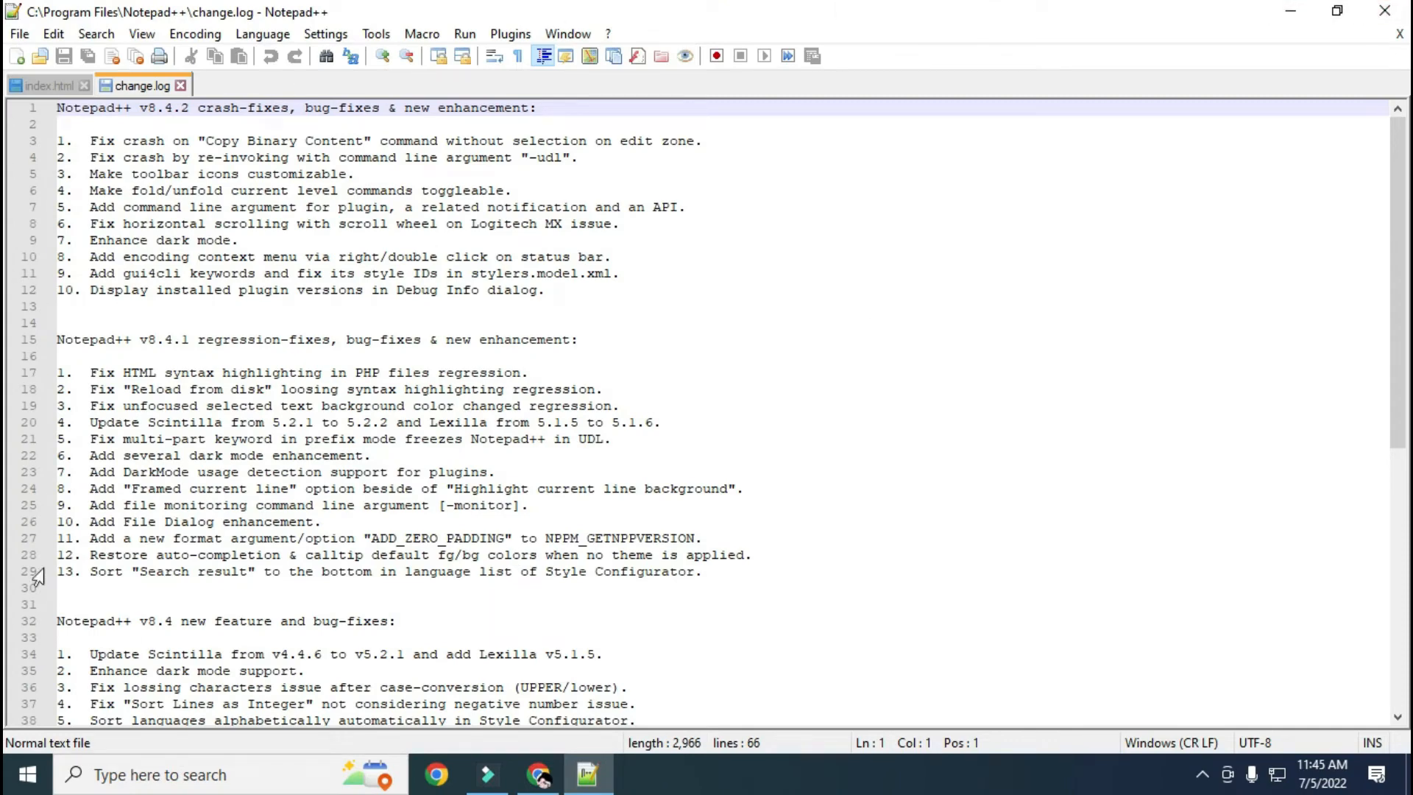
pyautogui.click(1393, 15)
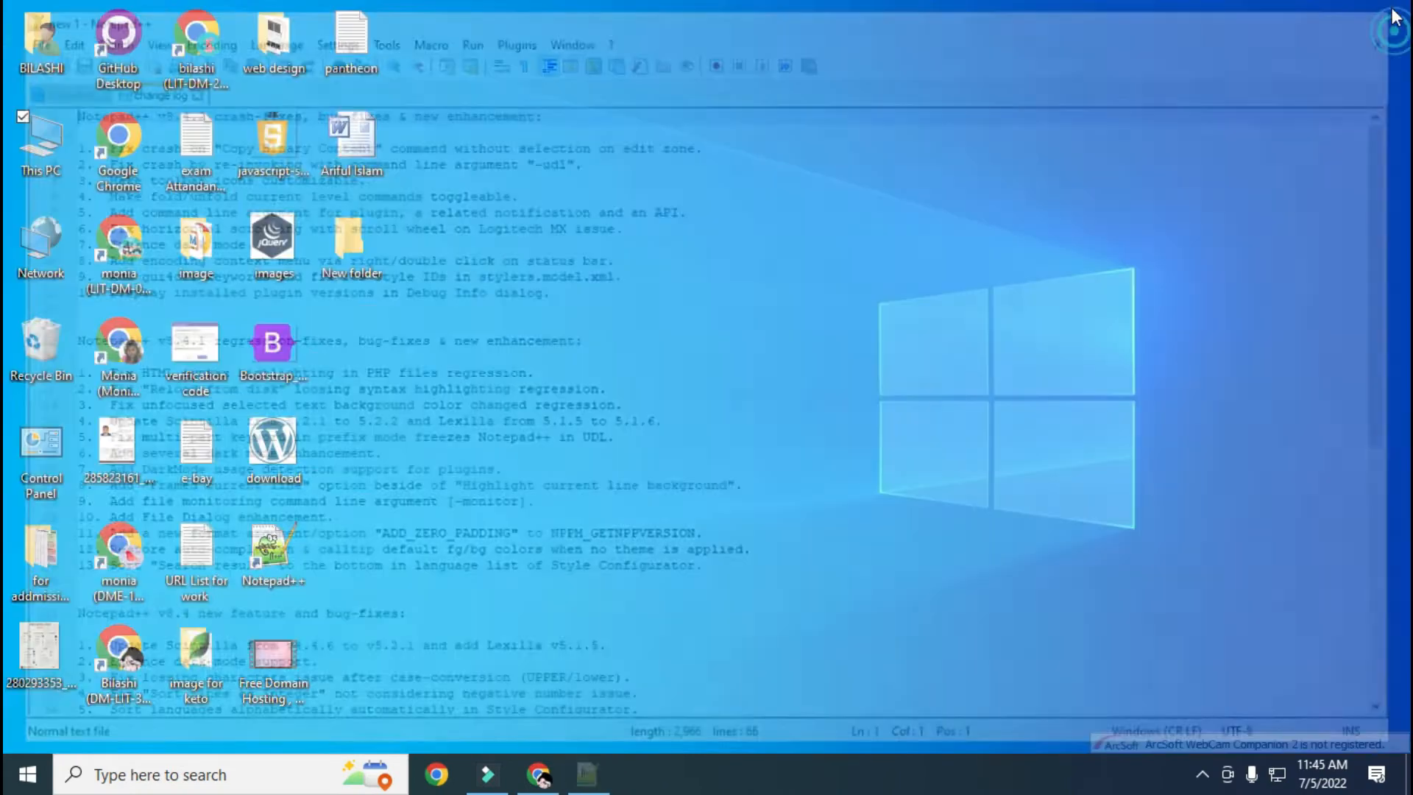
# Refresh the desktop and locate the Notepad++ shortcut among its icons.
pyautogui.rightClick(597, 317)
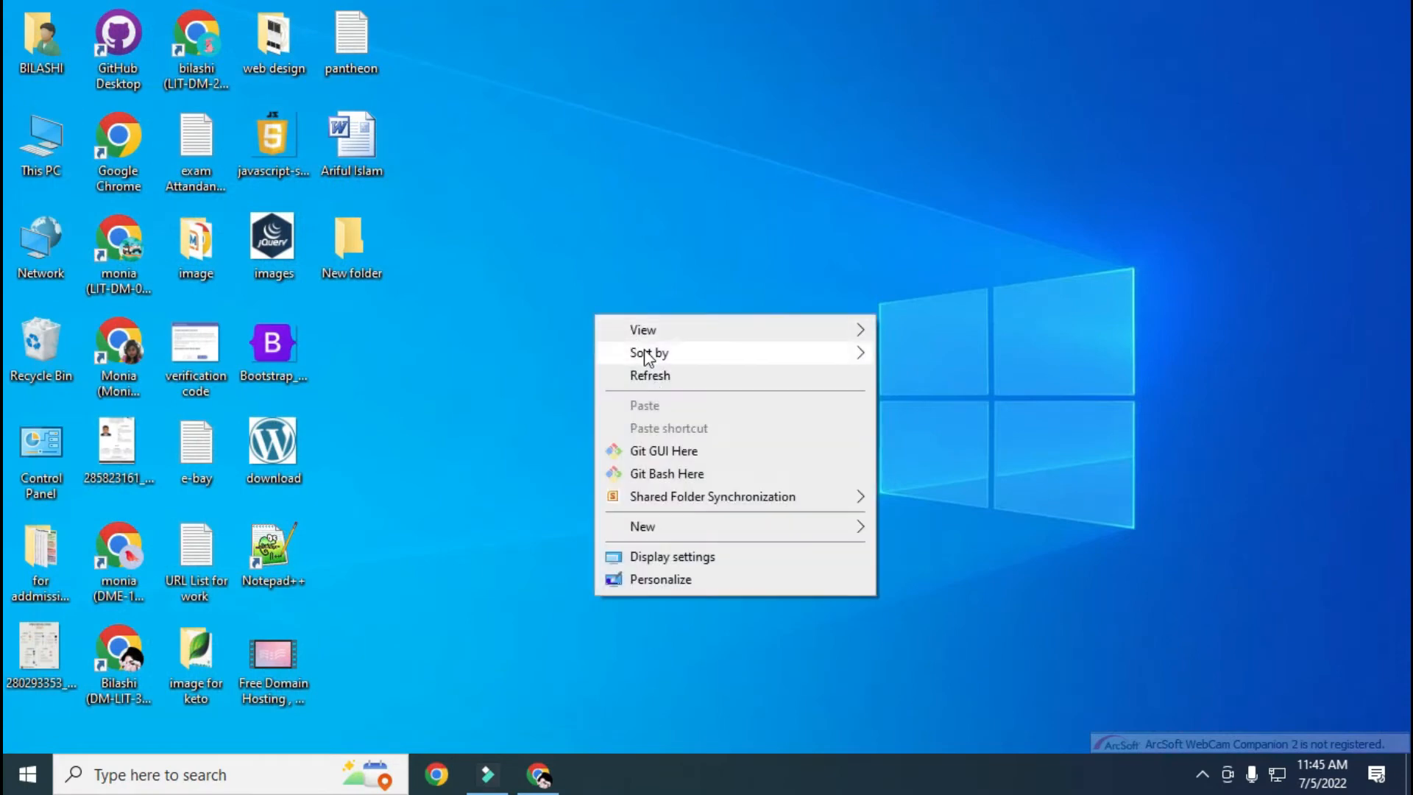
pyautogui.click(649, 376)
pyautogui.rightClick(530, 256)
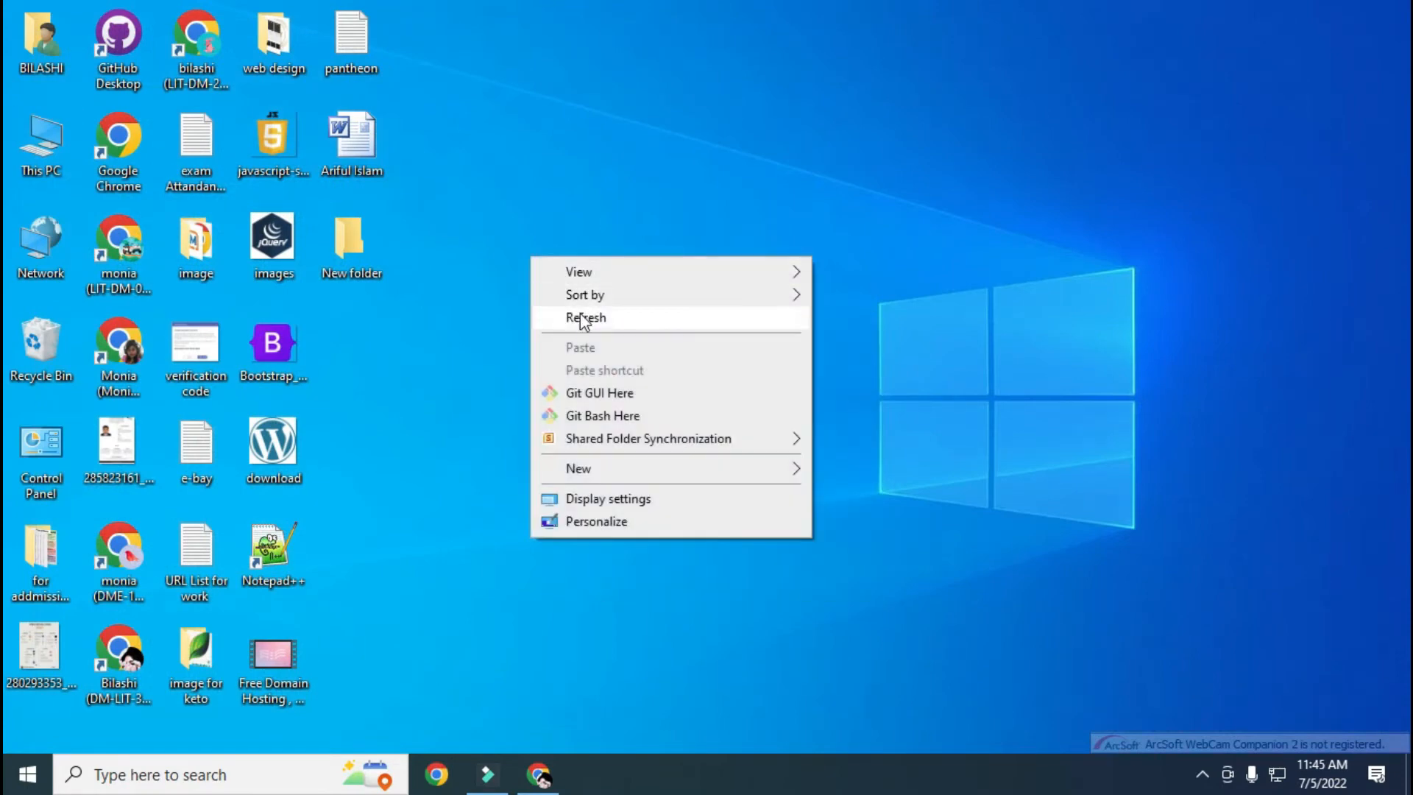
pyautogui.click(583, 322)
pyautogui.click(275, 553)
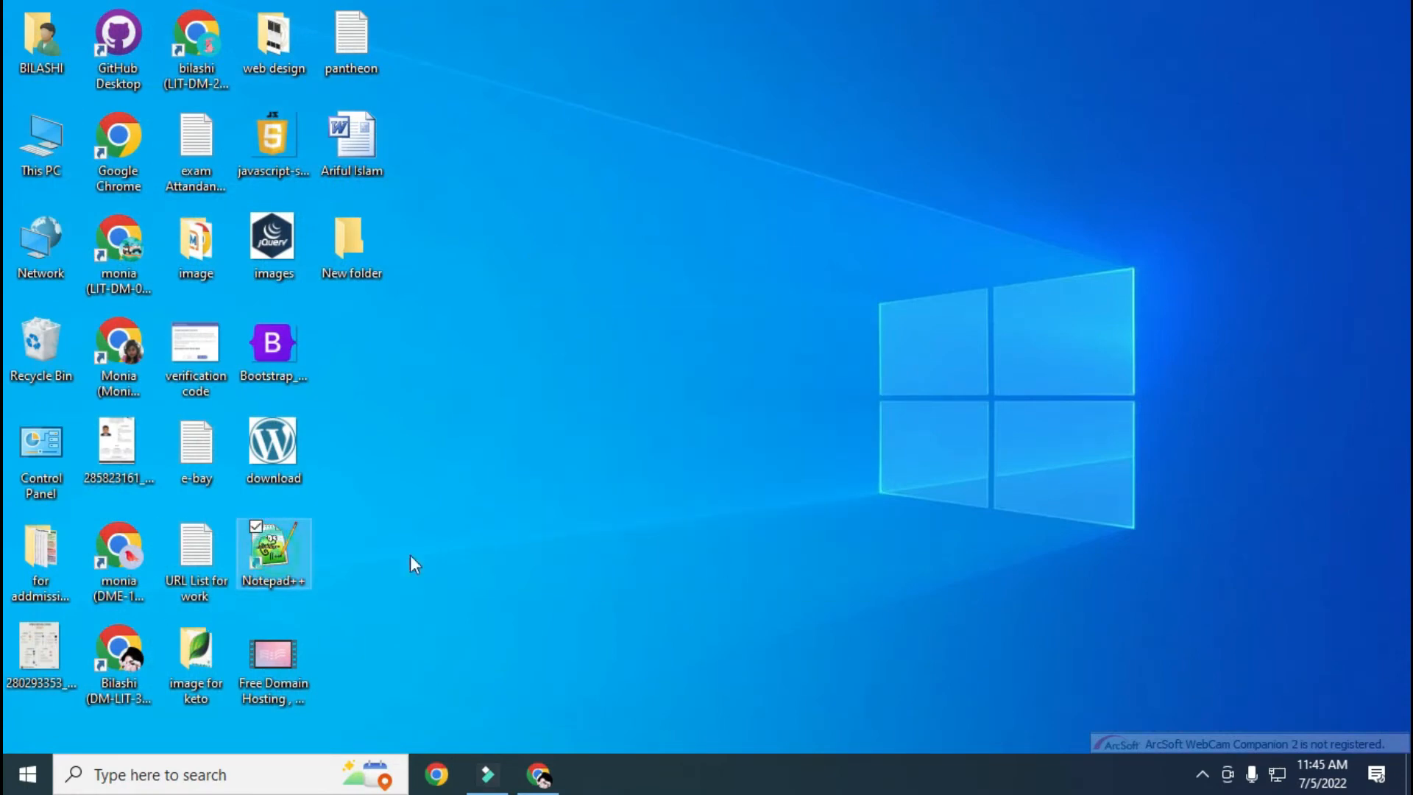
pyautogui.click(390, 499)
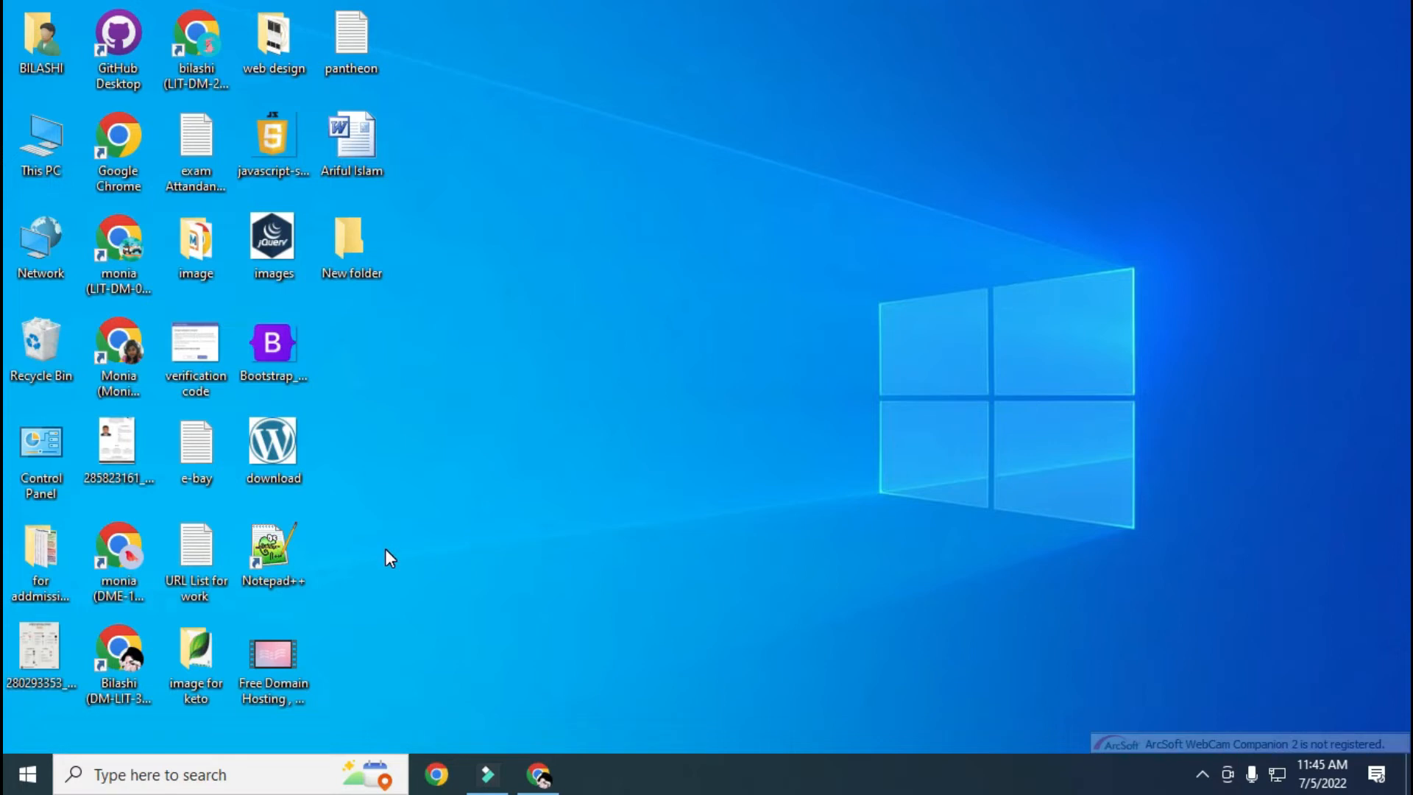
pyautogui.rightClick(509, 290)
pyautogui.click(406, 375)
# Rename the desktop's "New folder" to Test_WEb and open it.
pyautogui.rightClick(354, 259)
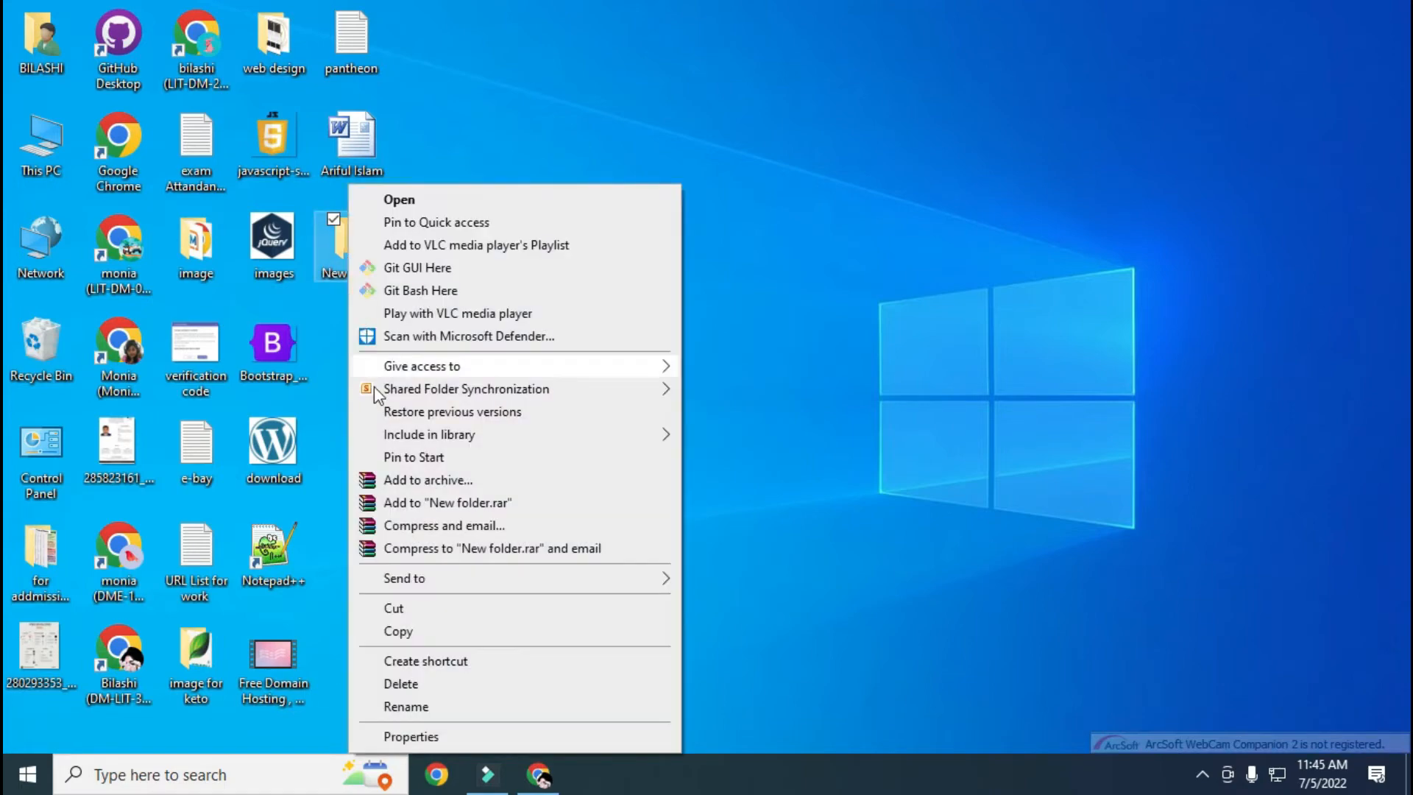
pyautogui.click(440, 703)
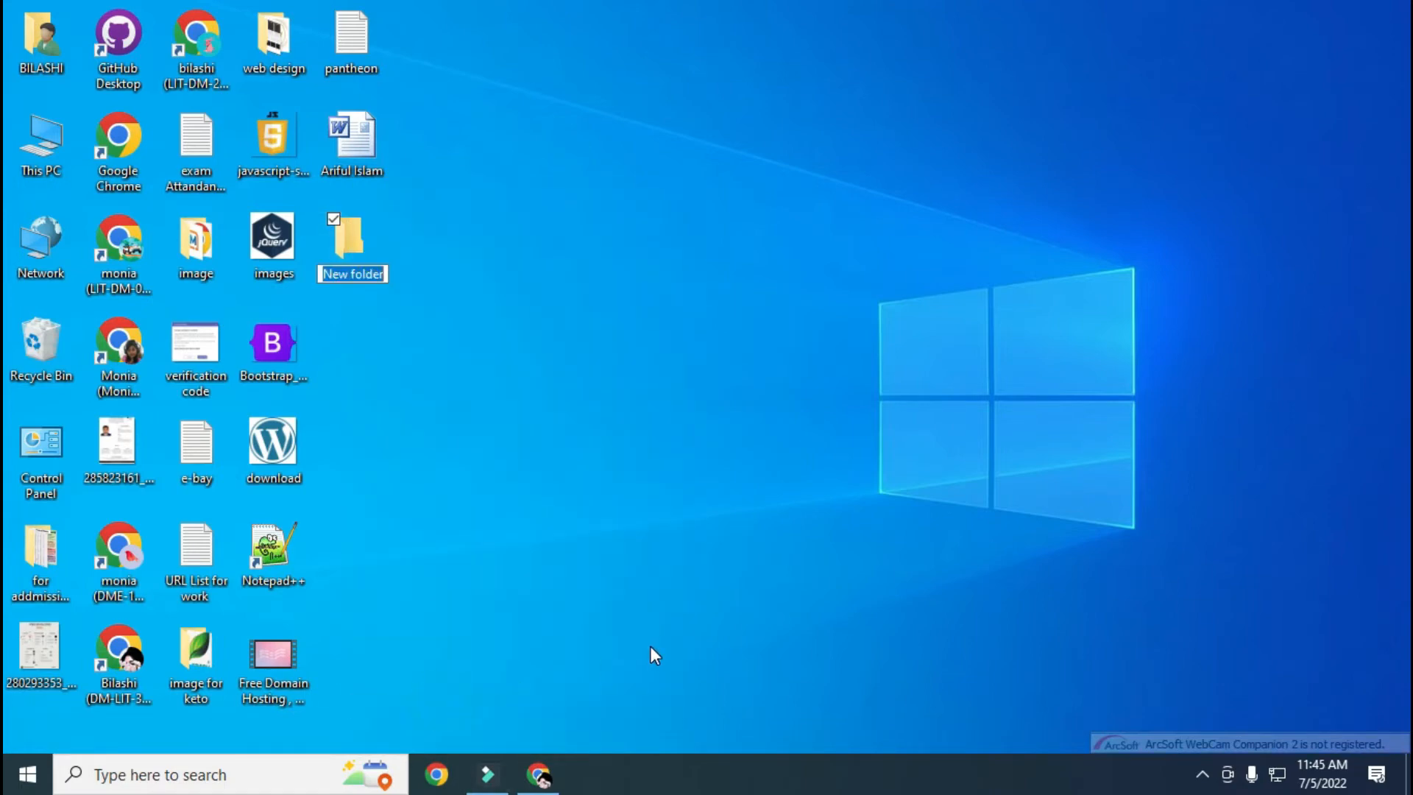
pyautogui.write('T')
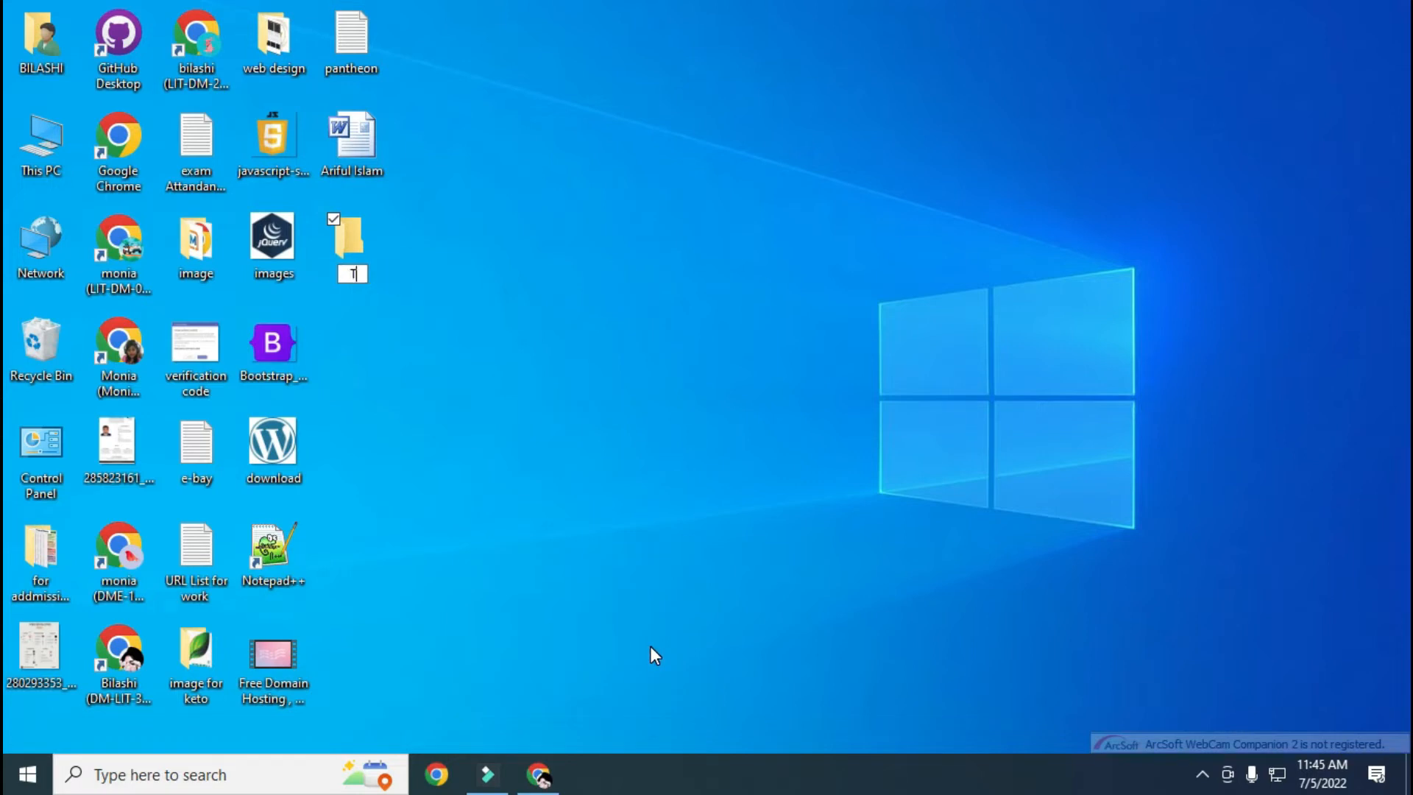
pyautogui.write('est_WEb')
pyautogui.press('Return')
pyautogui.press('Return')
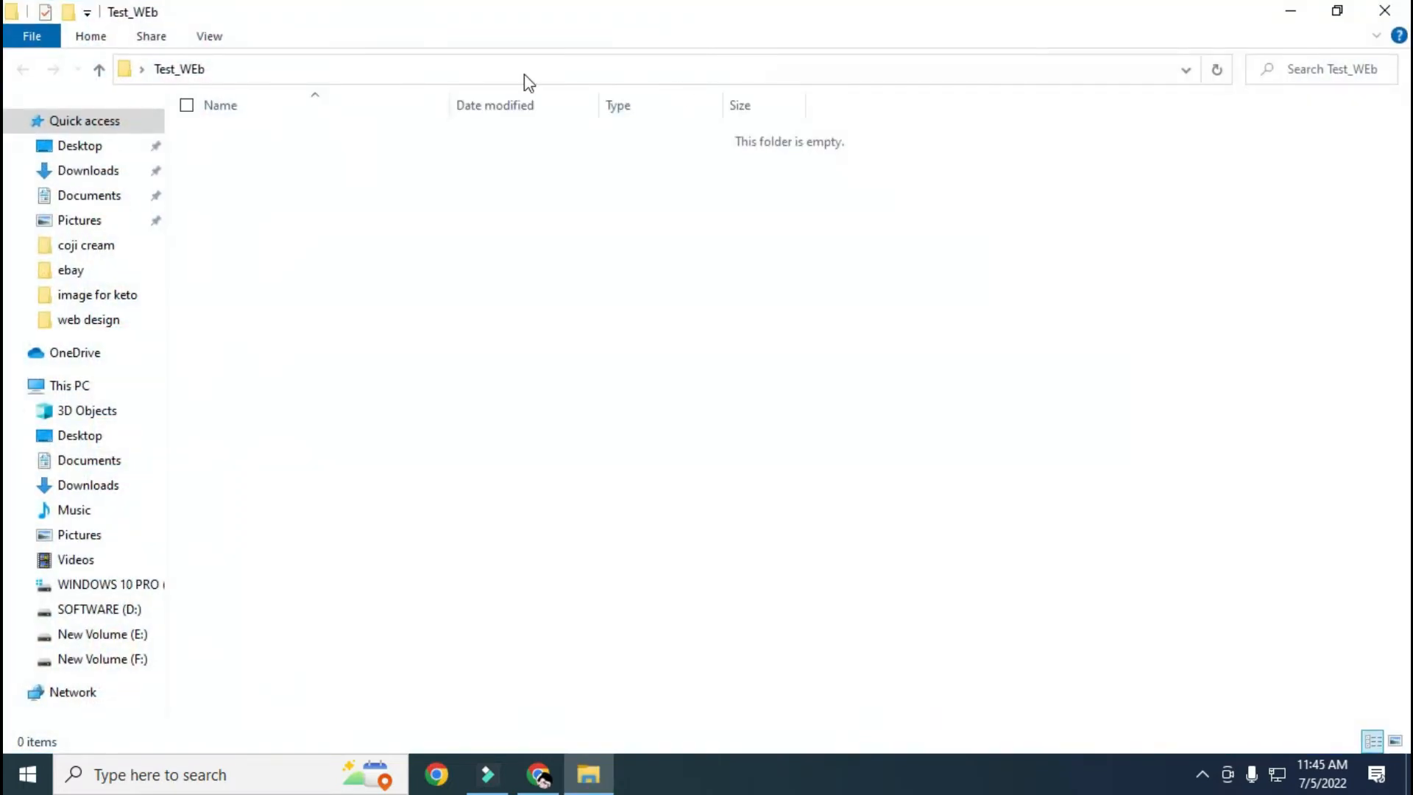
# Create a folder named test_01 inside Test_WEb and open it.
pyautogui.rightClick(431, 267)
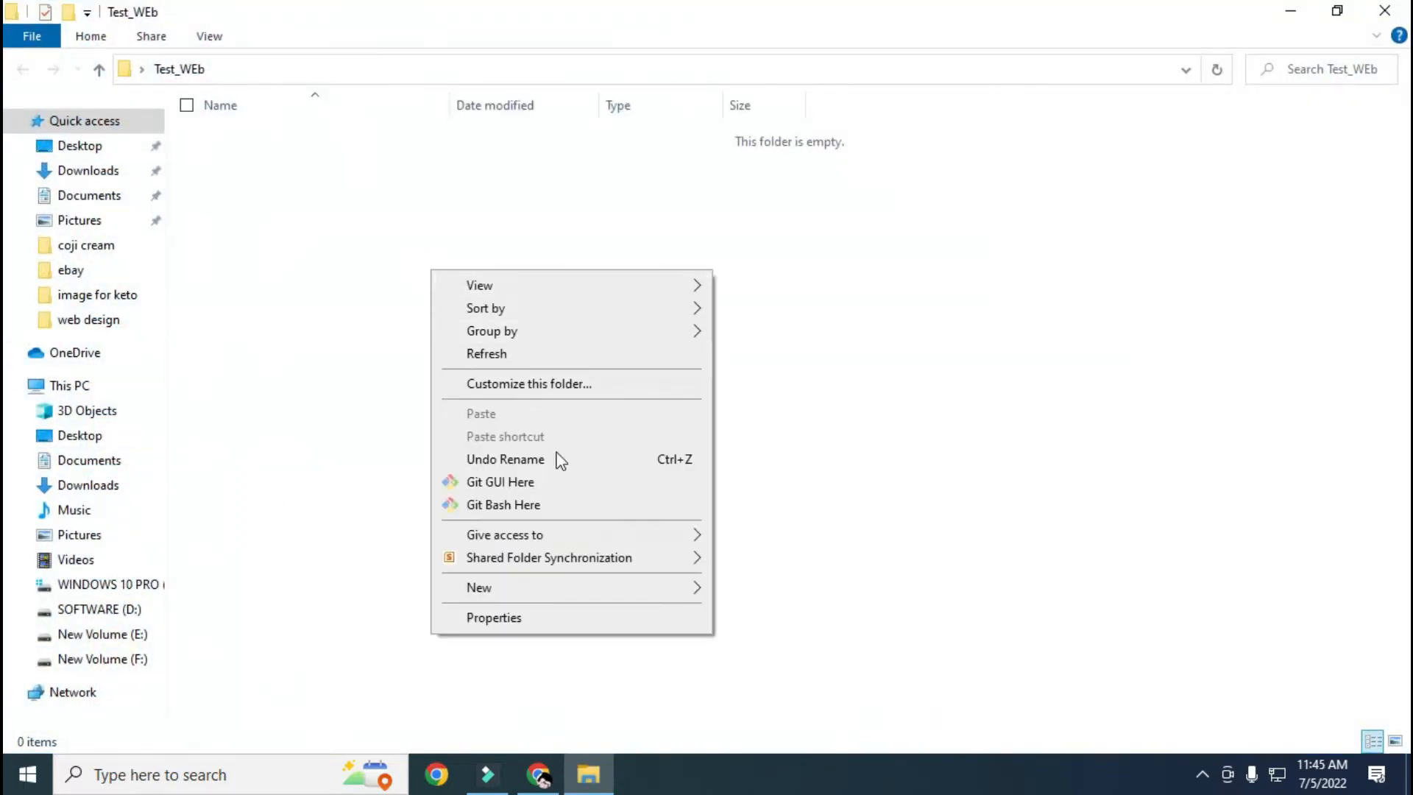
pyautogui.moveTo(540, 595)
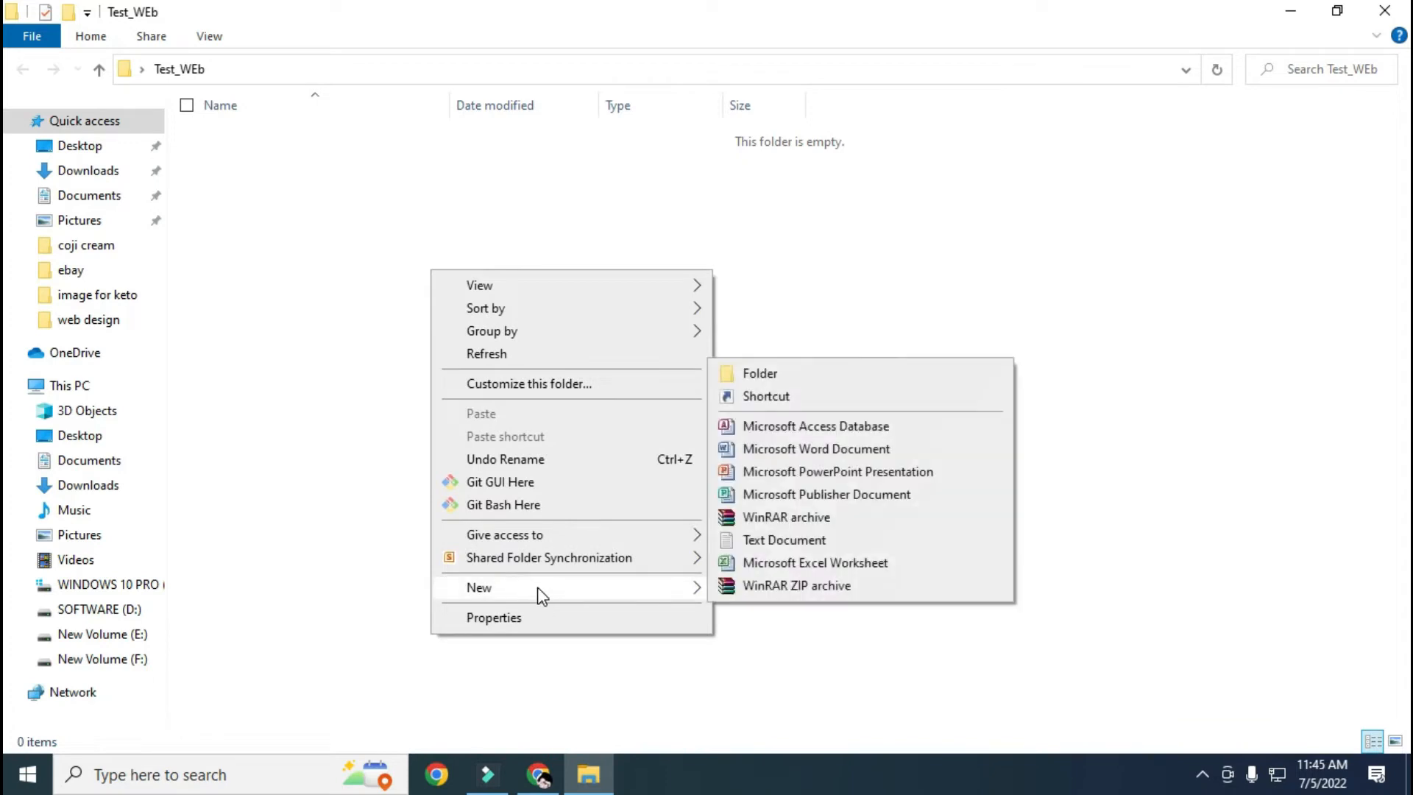
pyautogui.click(762, 370)
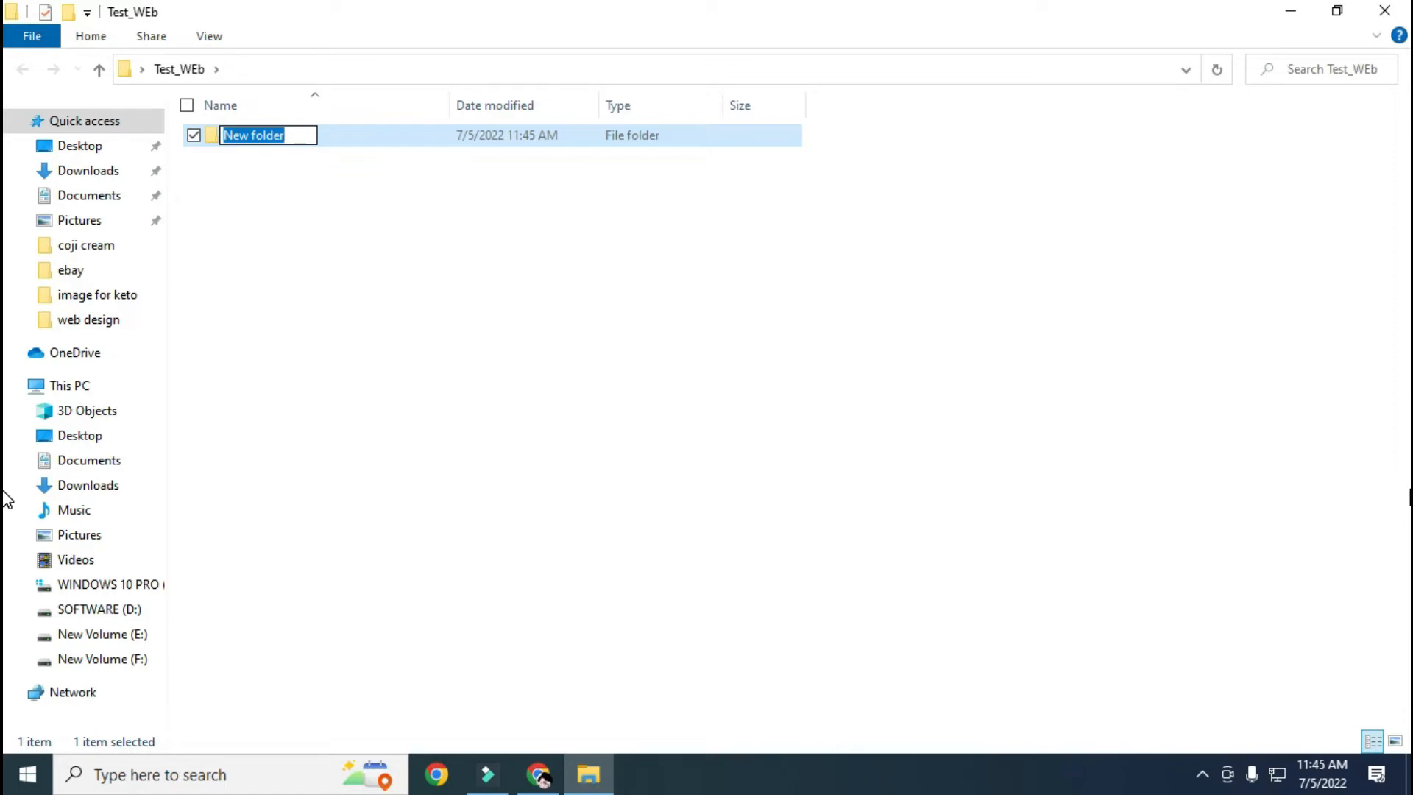
pyautogui.write('te')
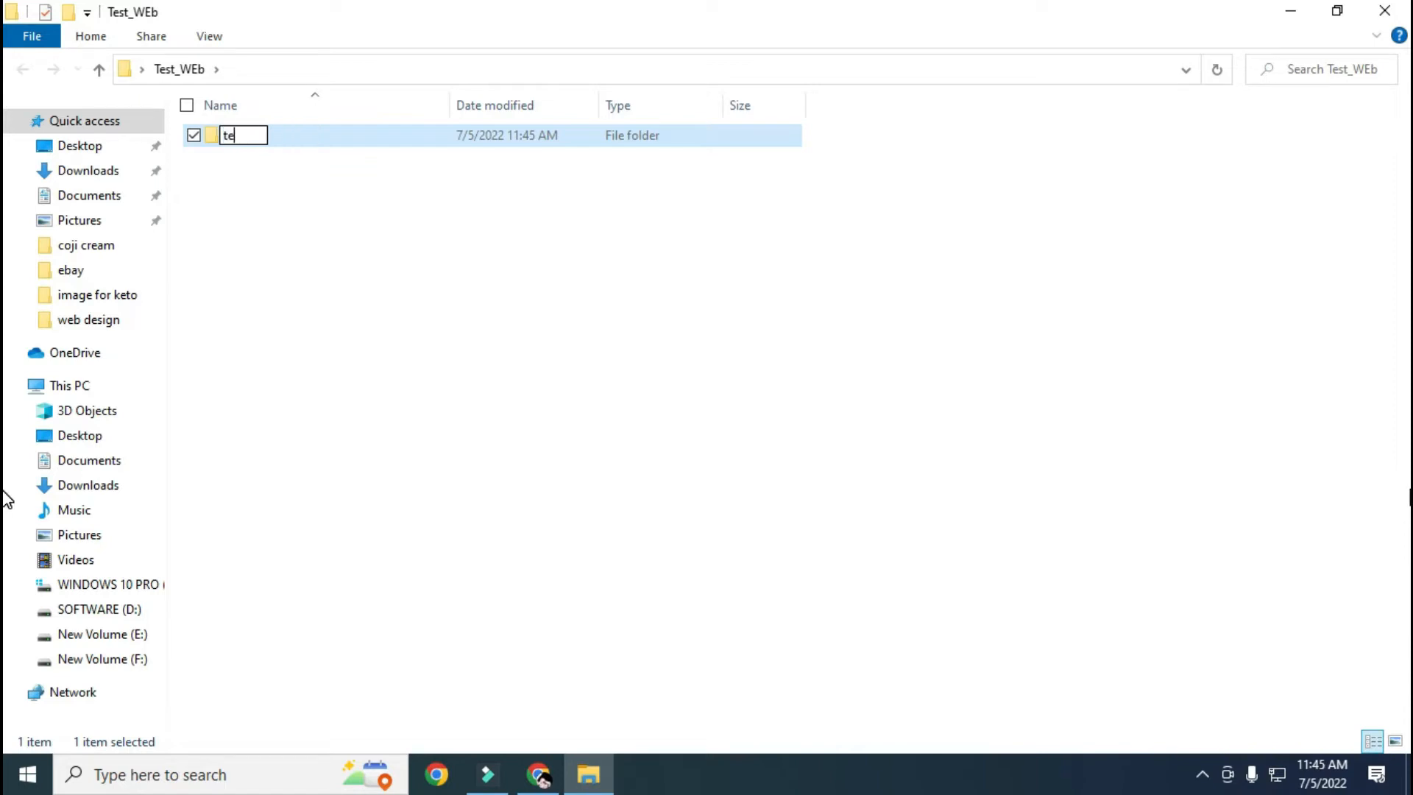
pyautogui.write('st_01')
pyautogui.press('Return')
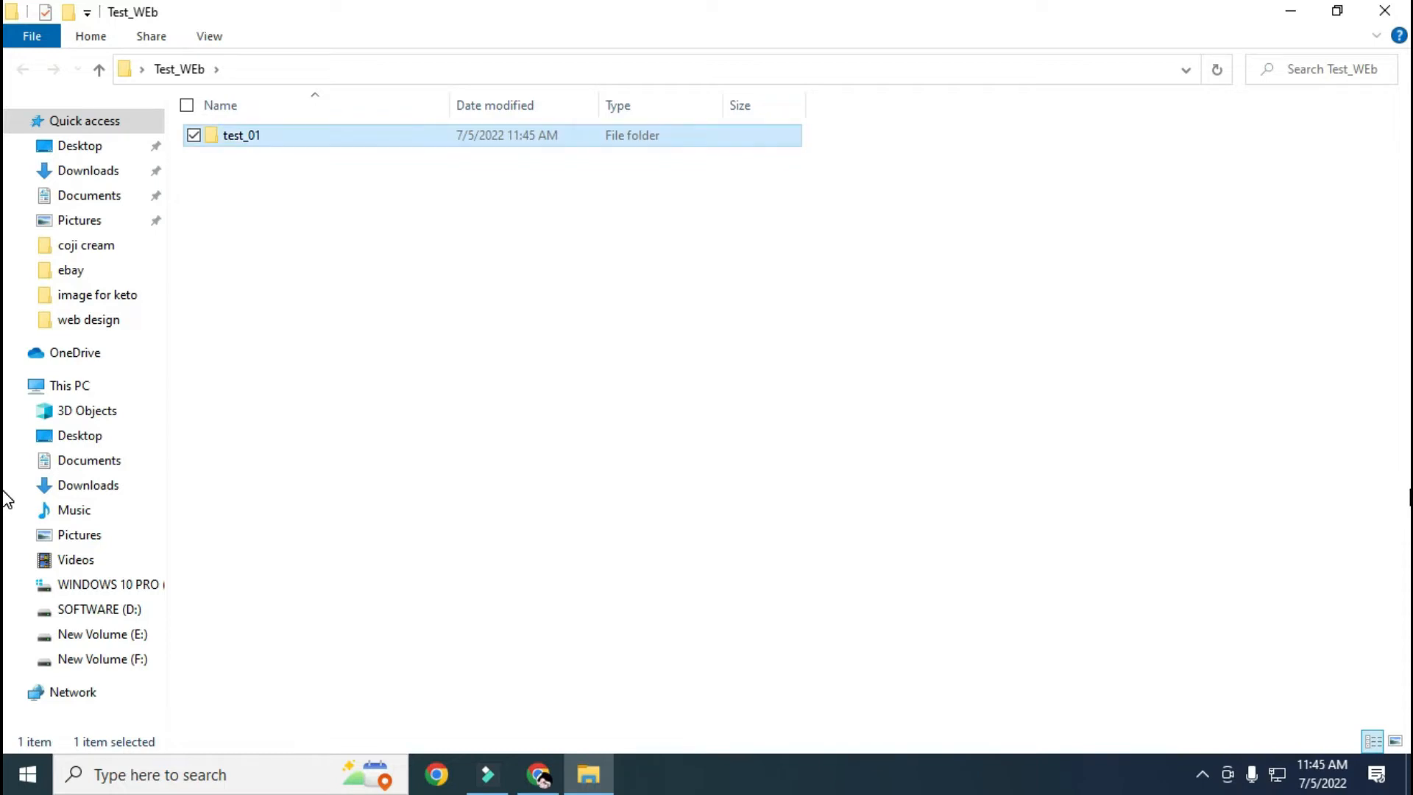
pyautogui.click(474, 368)
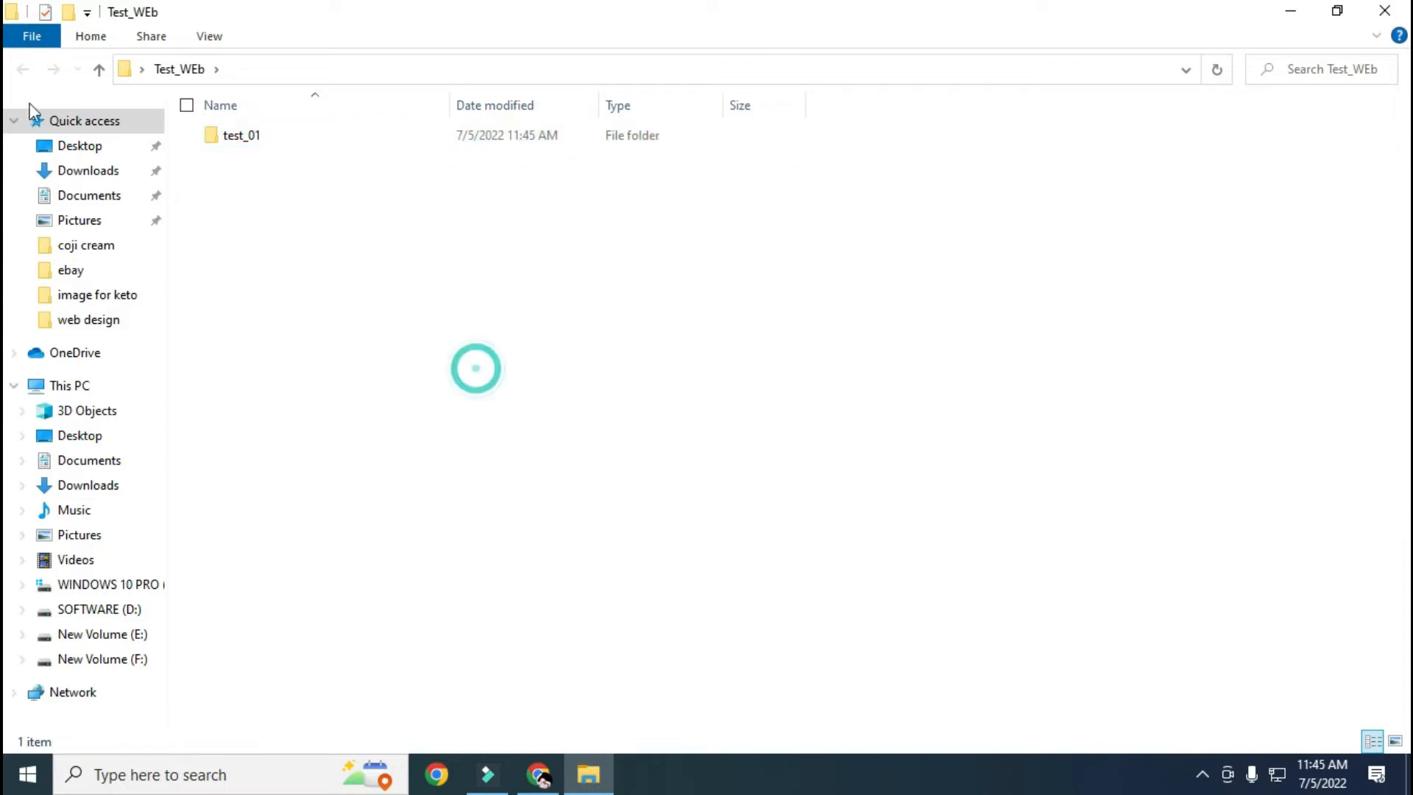
pyautogui.doubleClick(229, 144)
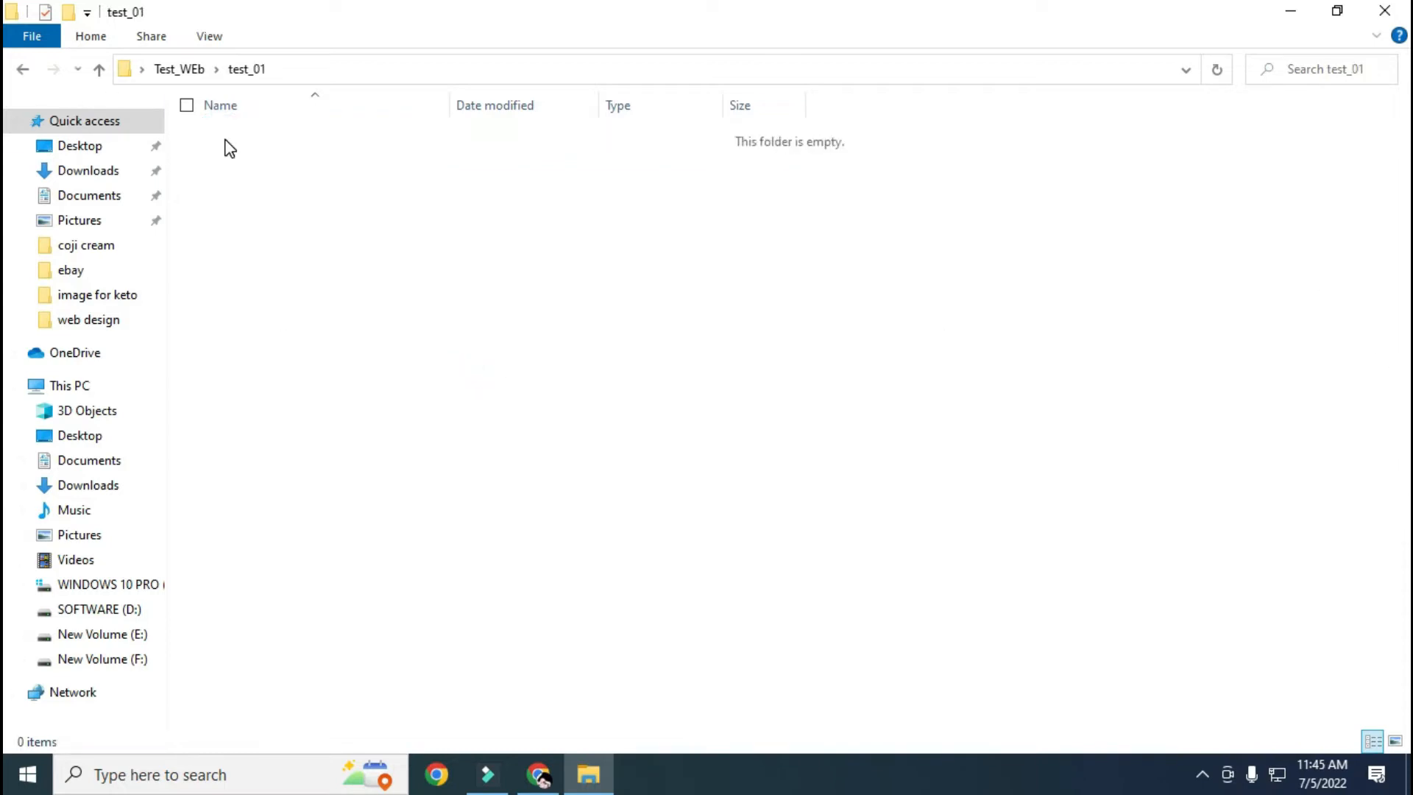
# Create a text document with the default name in the test_01 folder and delete it.
pyautogui.rightClick(285, 199)
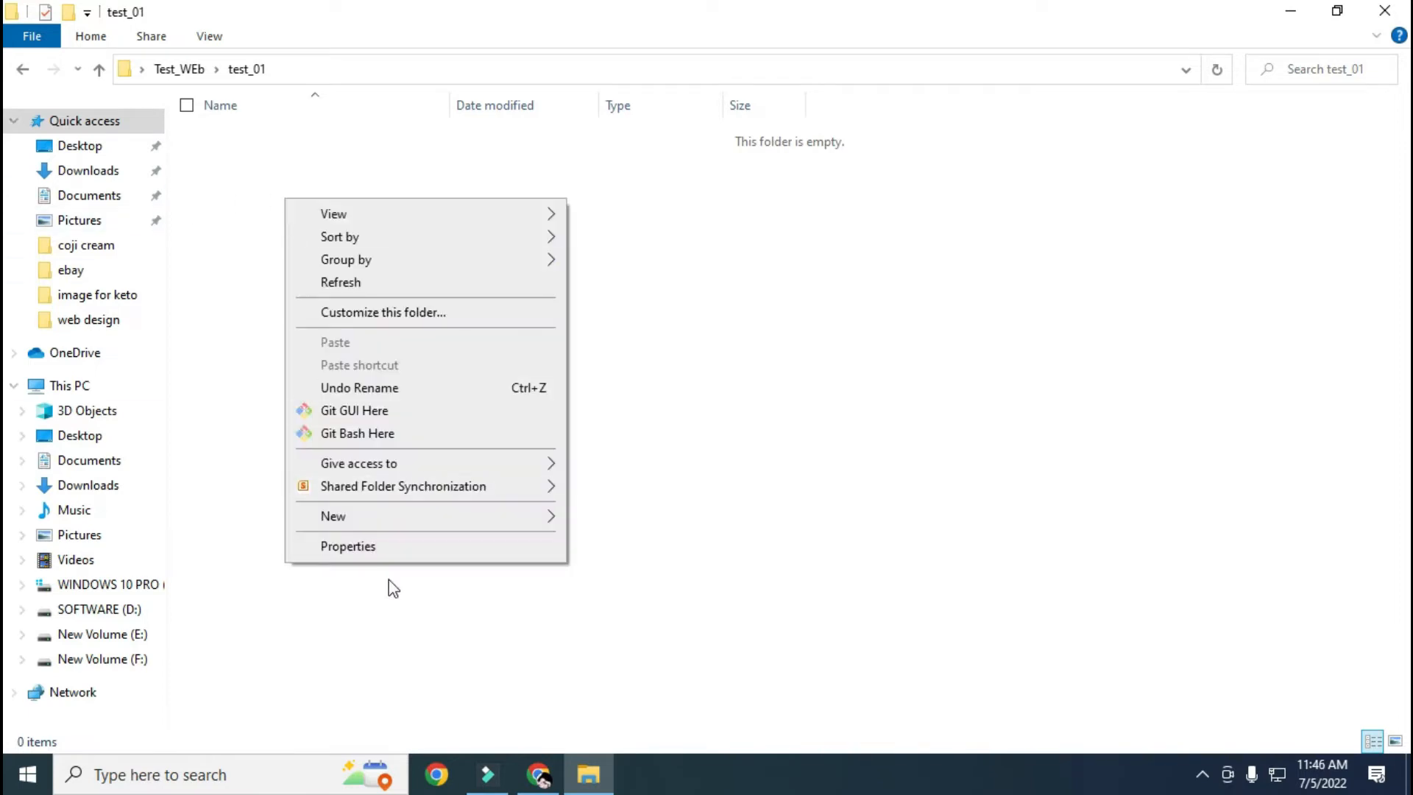
pyautogui.click(410, 515)
pyautogui.click(631, 688)
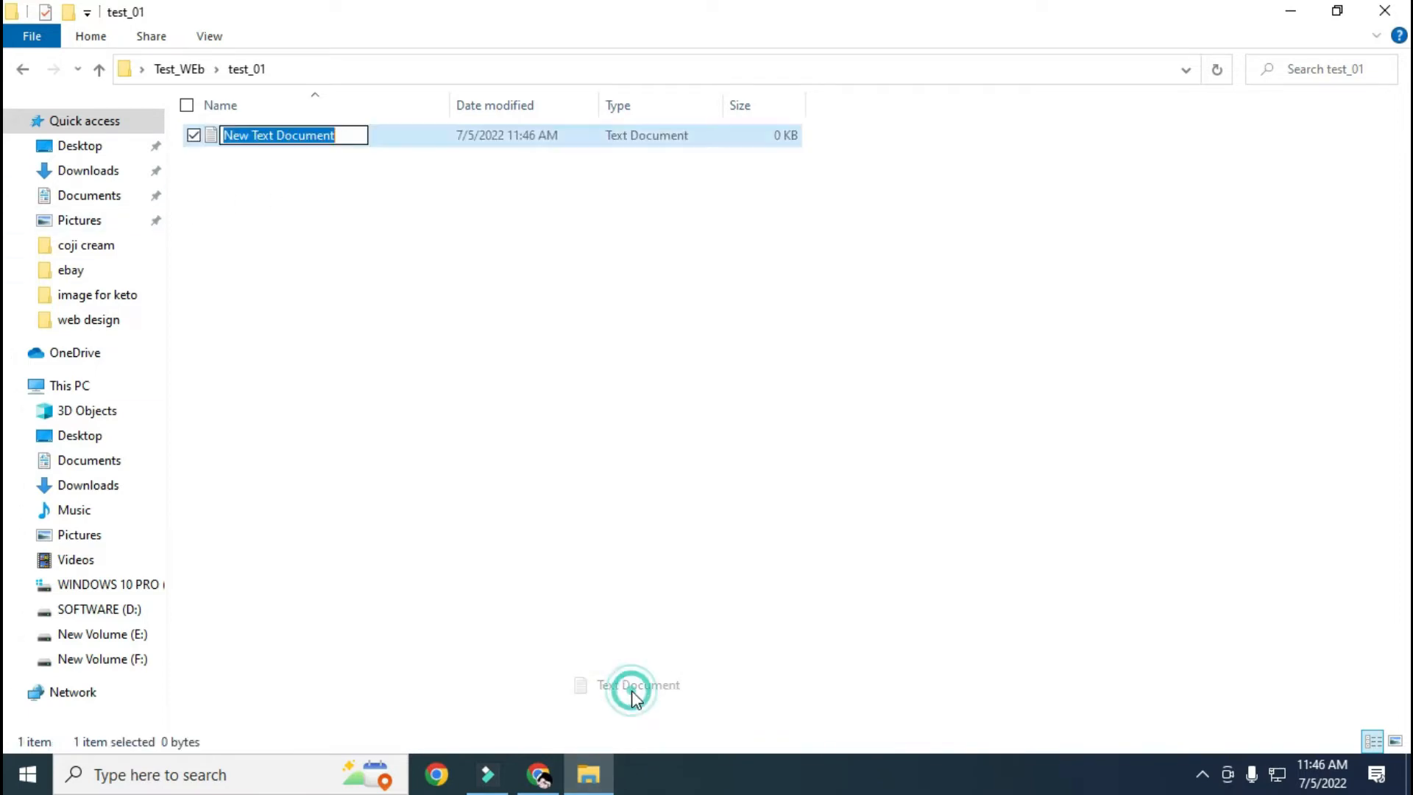
pyautogui.press('Return')
pyautogui.rightClick(408, 294)
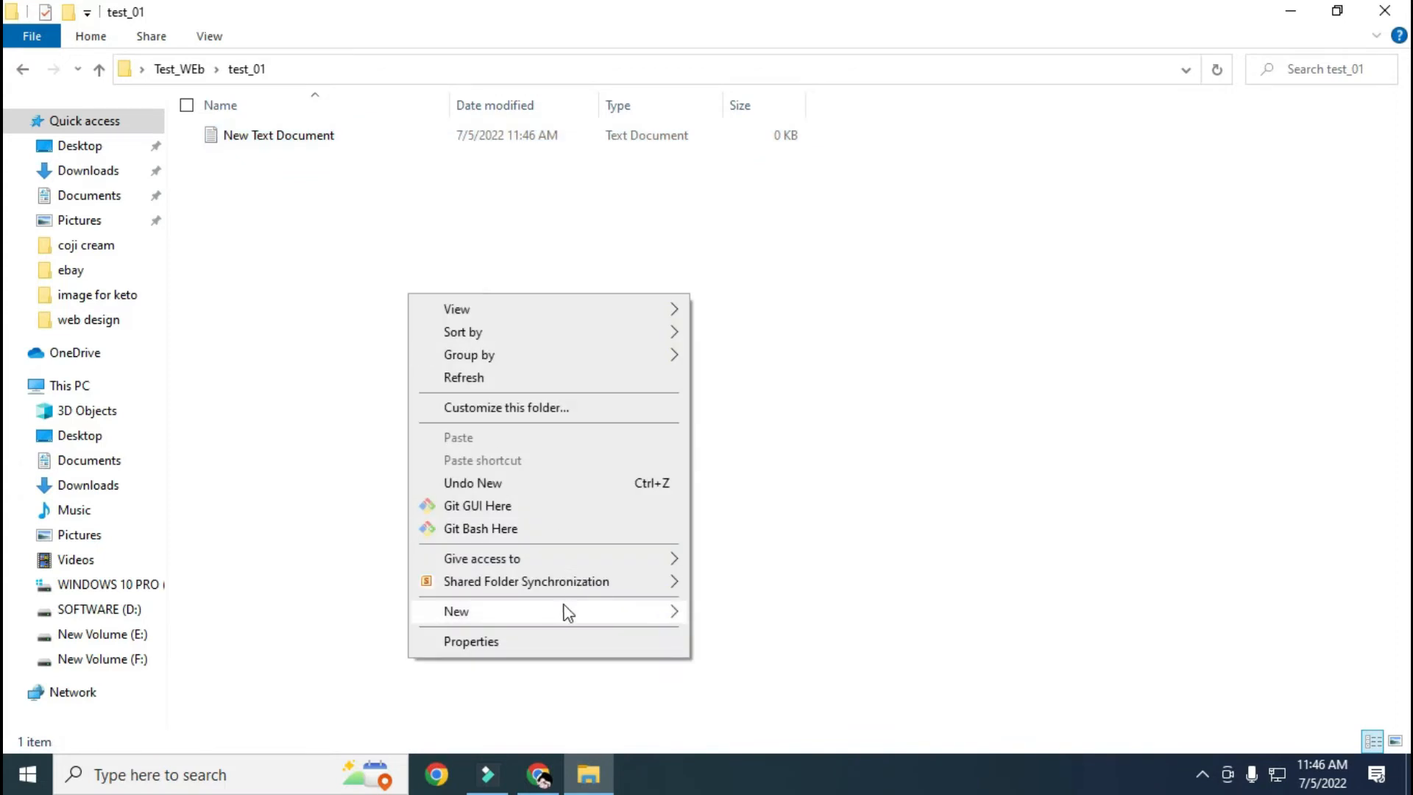
pyautogui.click(309, 228)
pyautogui.click(211, 140)
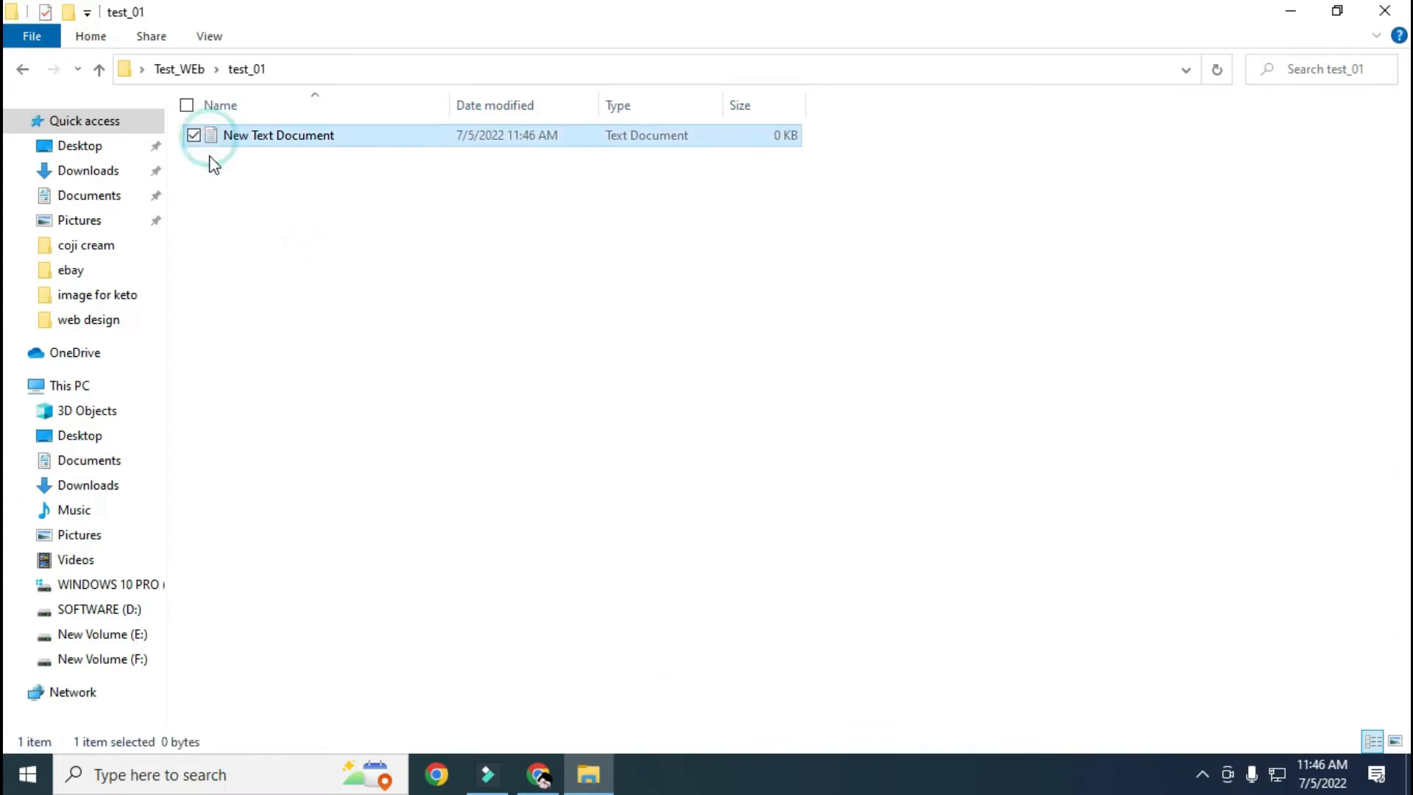
pyautogui.press('Delete')
# Create a new text document in the test_01 folder, keeping its default name.
pyautogui.rightClick(280, 205)
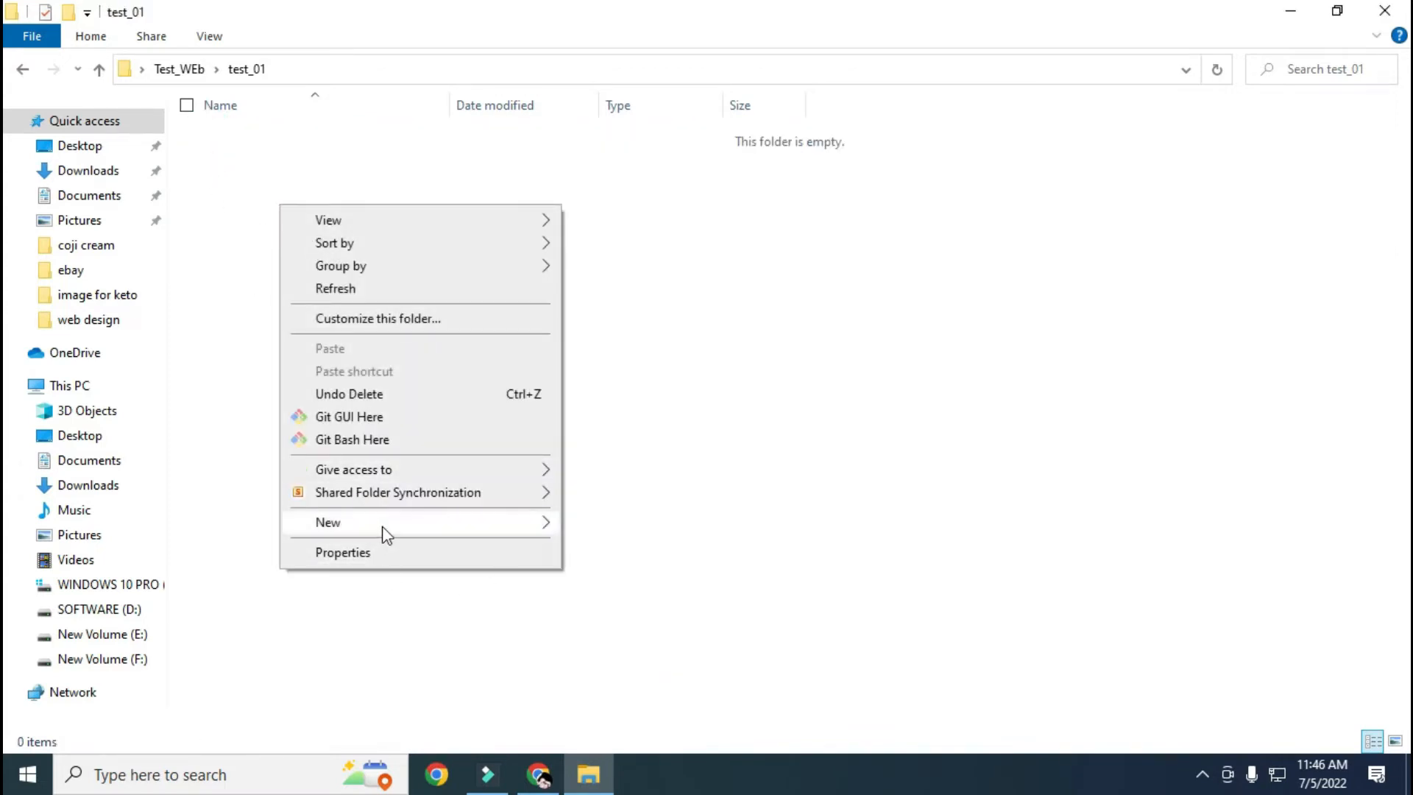
pyautogui.click(811, 298)
pyautogui.rightClick(258, 205)
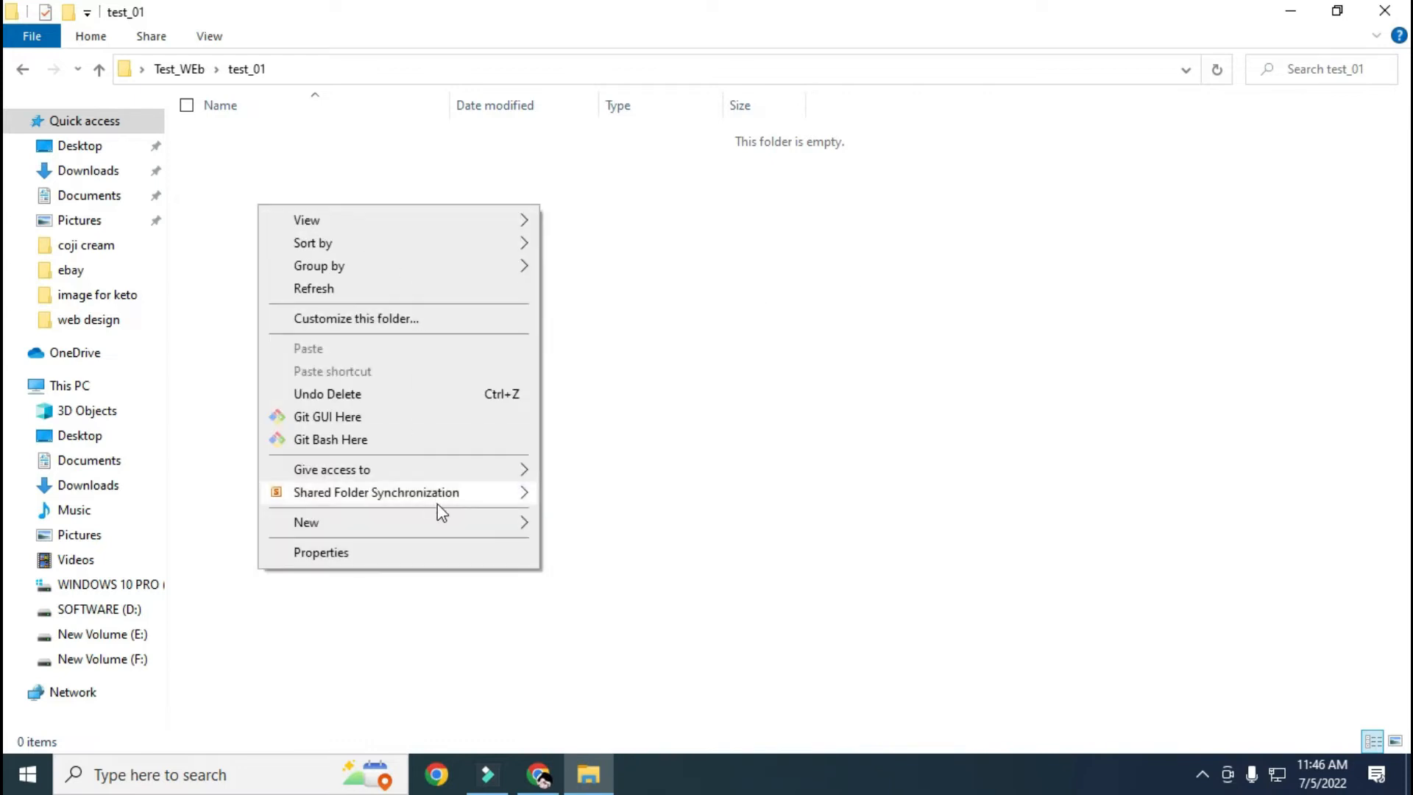
pyautogui.moveTo(343, 522)
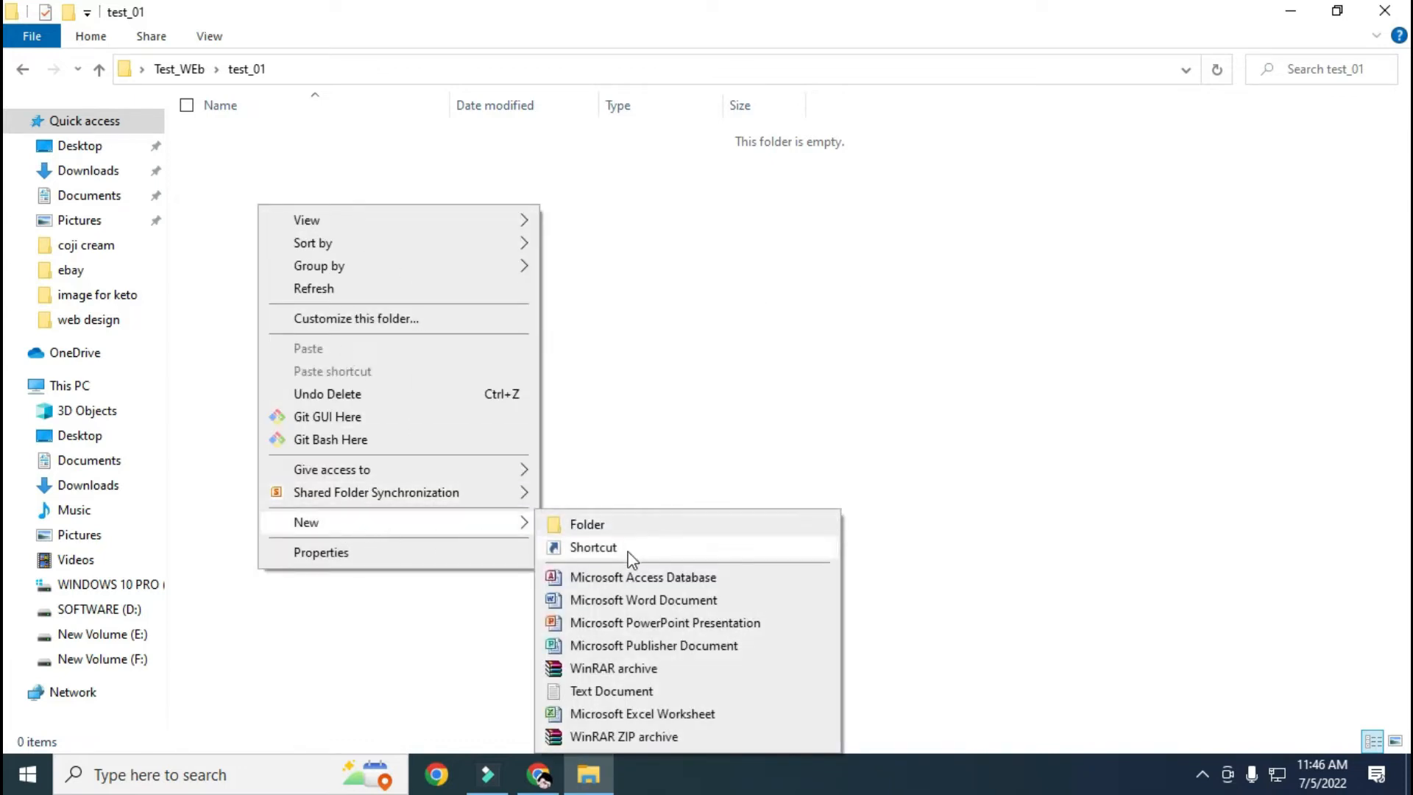
pyautogui.click(613, 694)
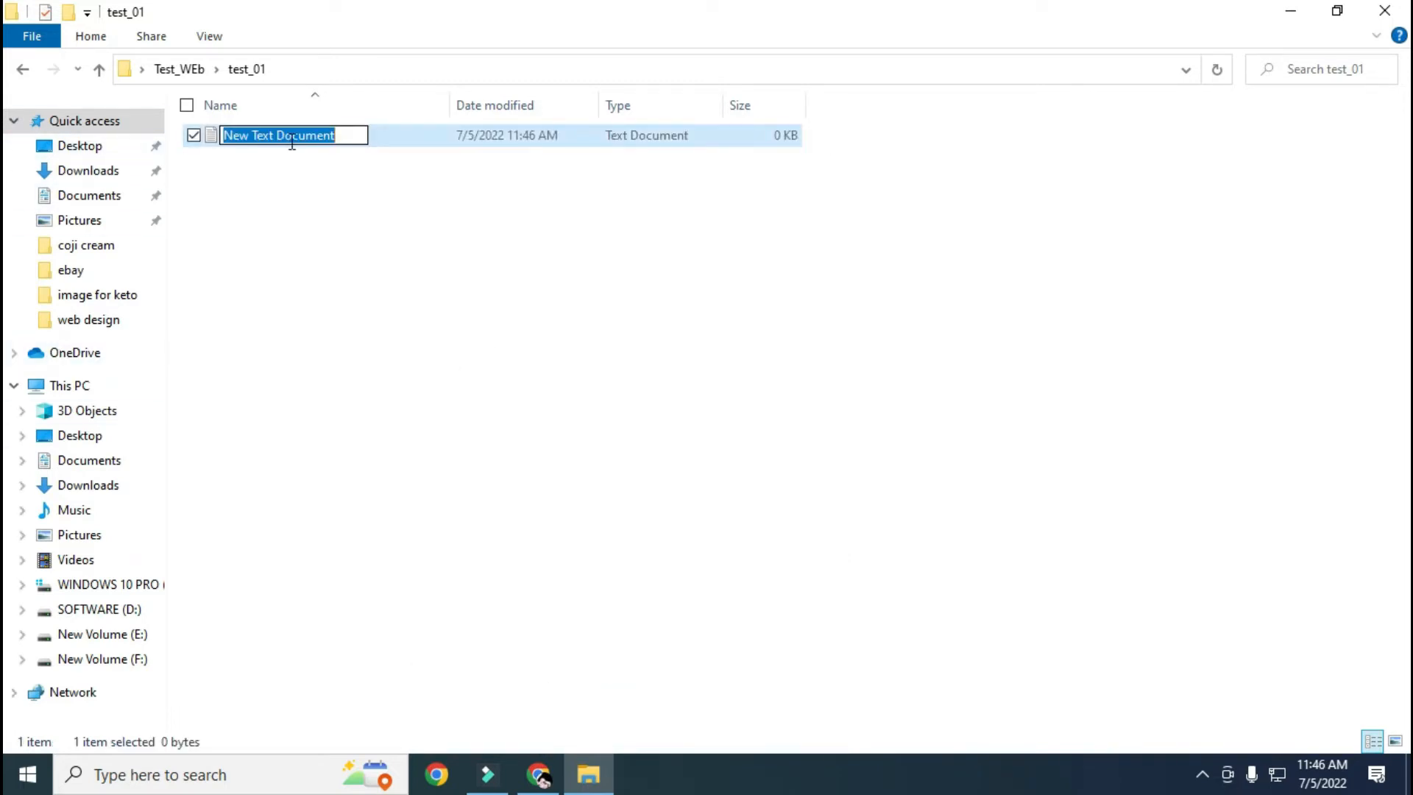
pyautogui.click(356, 135)
pyautogui.click(380, 303)
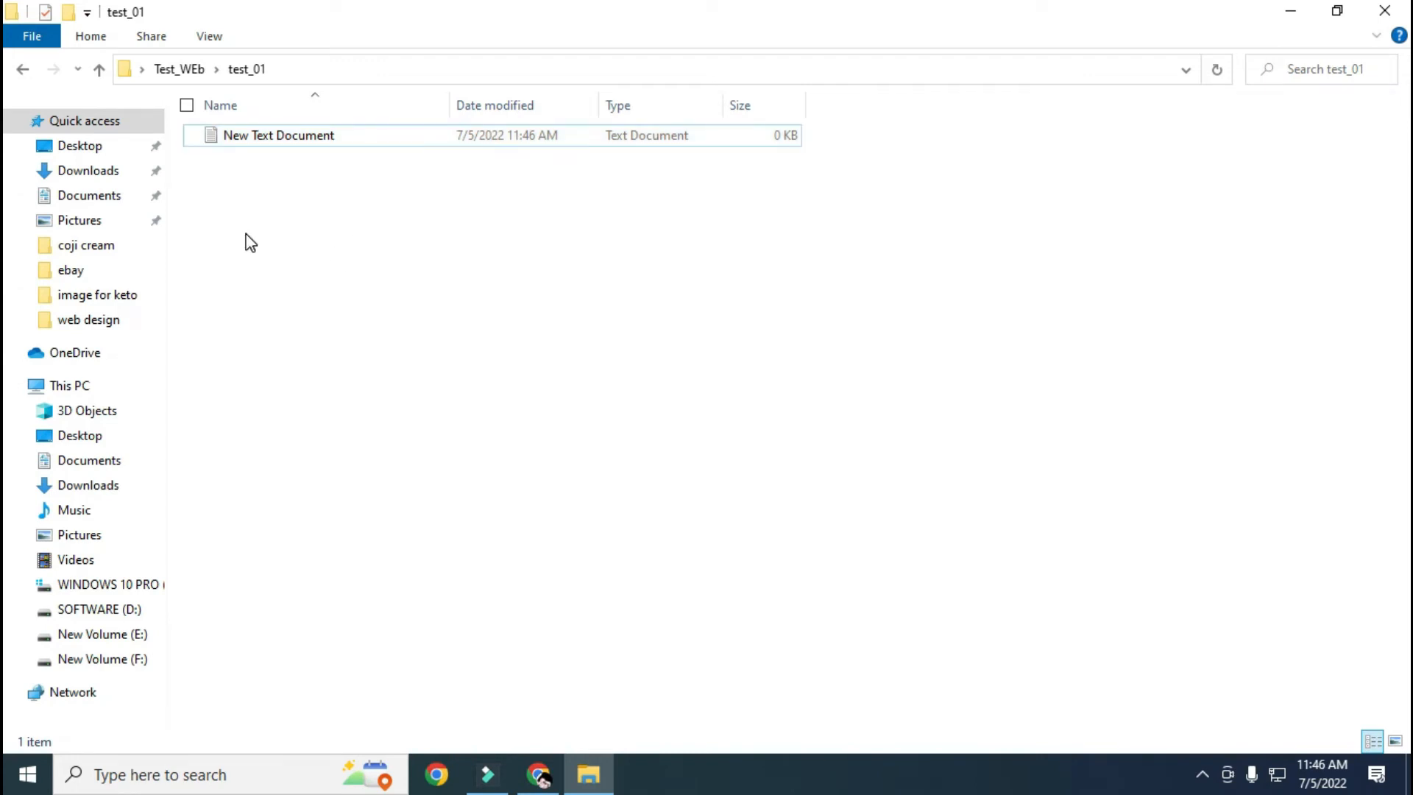
# Minimise the folder window and reopen test_01 through the Test_WEb folder on the desktop.
pyautogui.click(1290, 11)
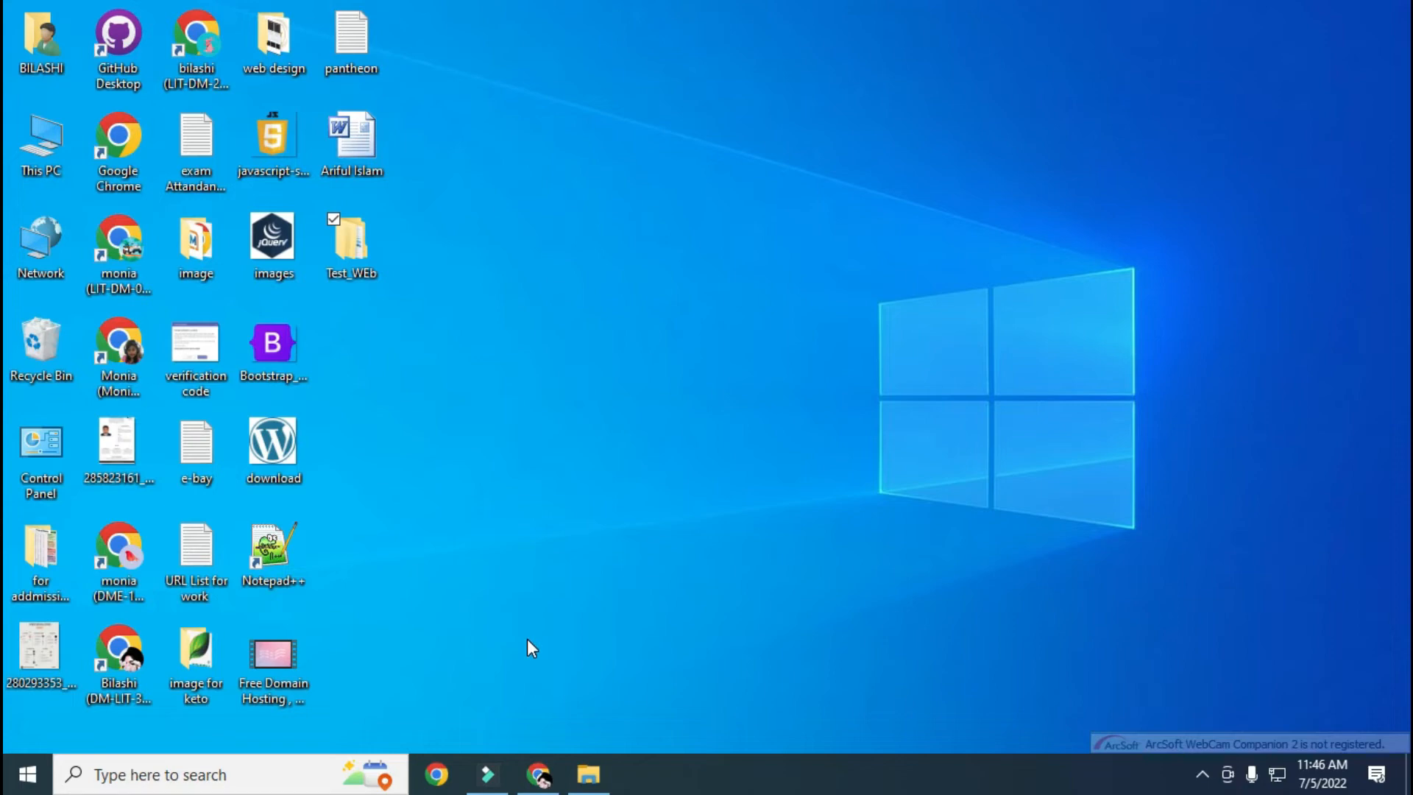
pyautogui.doubleClick(352, 246)
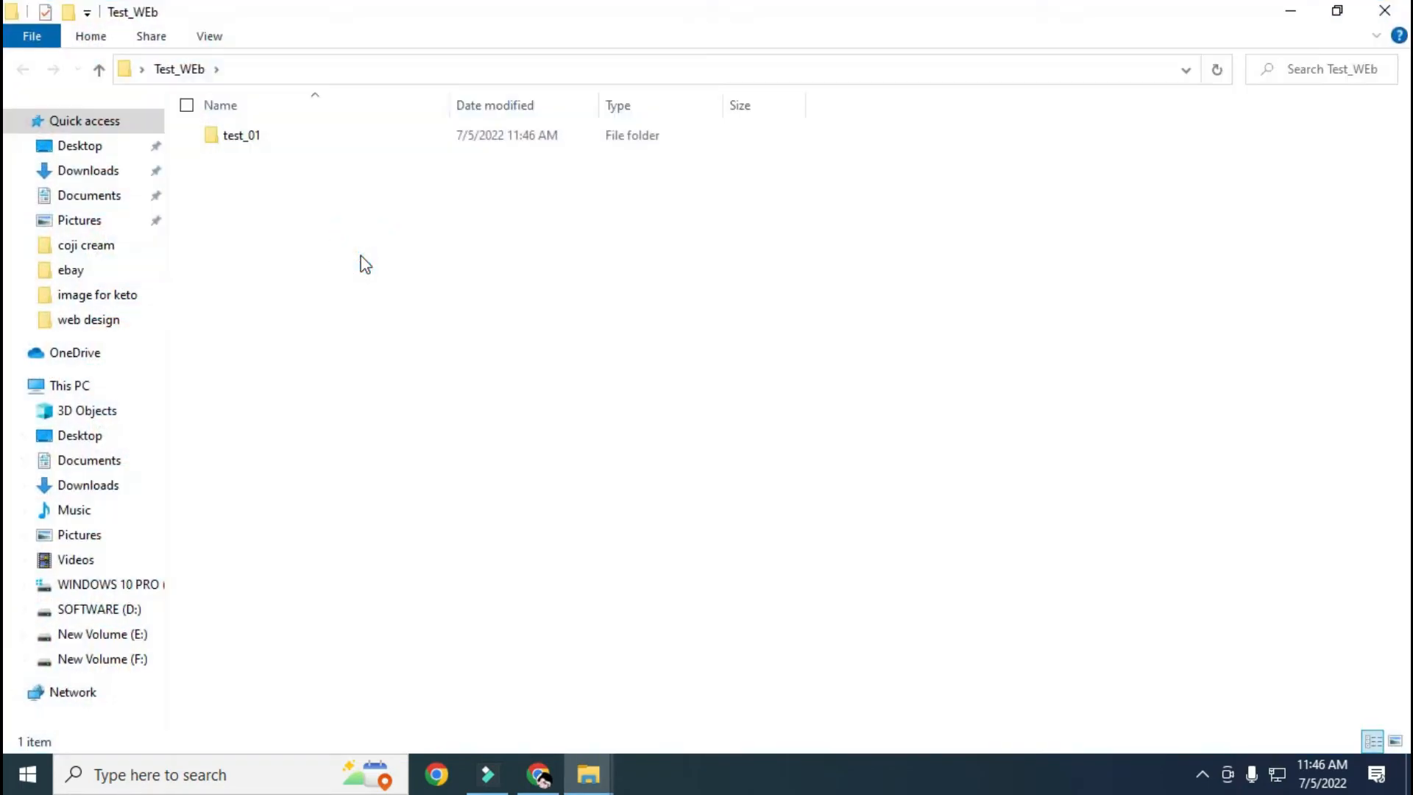
pyautogui.doubleClick(234, 135)
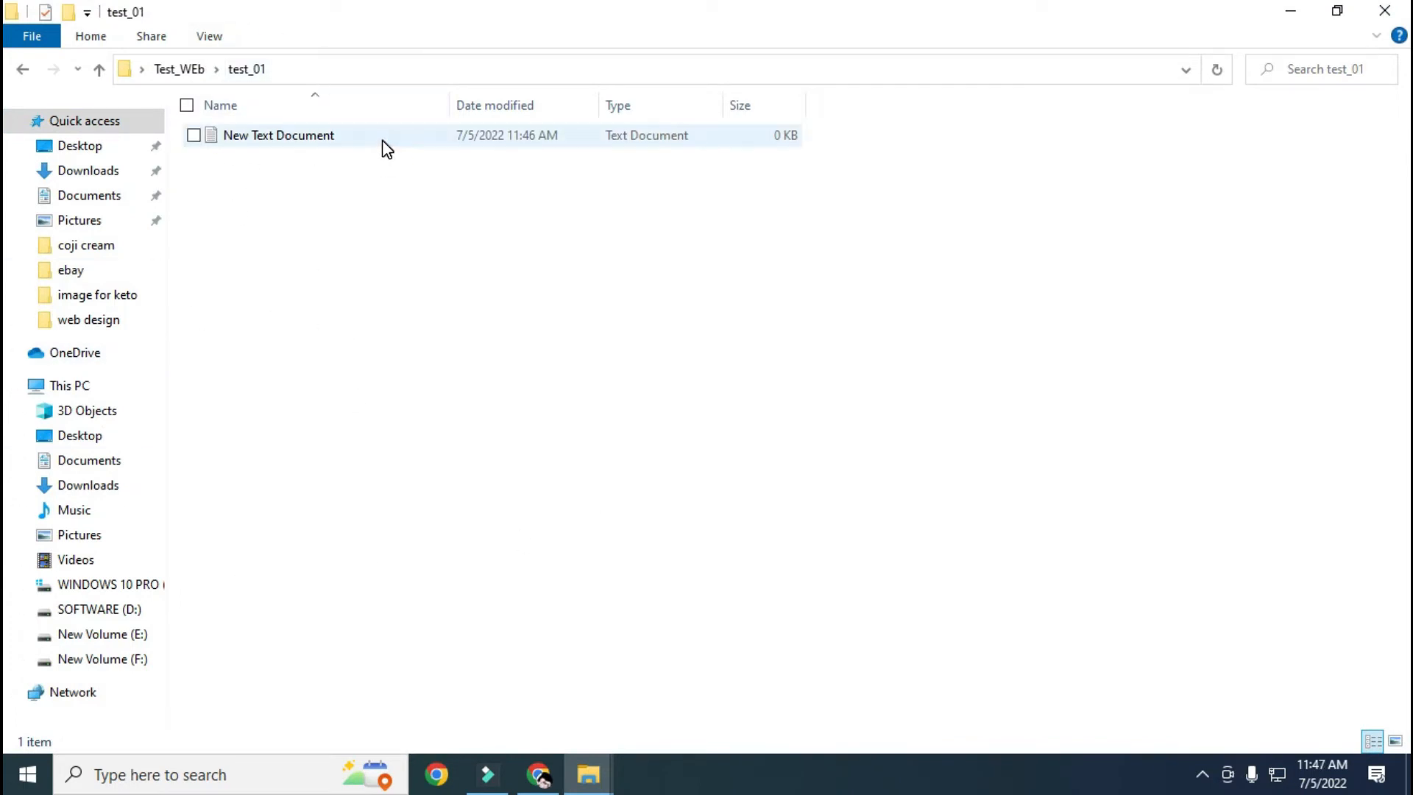
# Rename the new text document in the test_01 folder as test.html.
pyautogui.rightClick(297, 139)
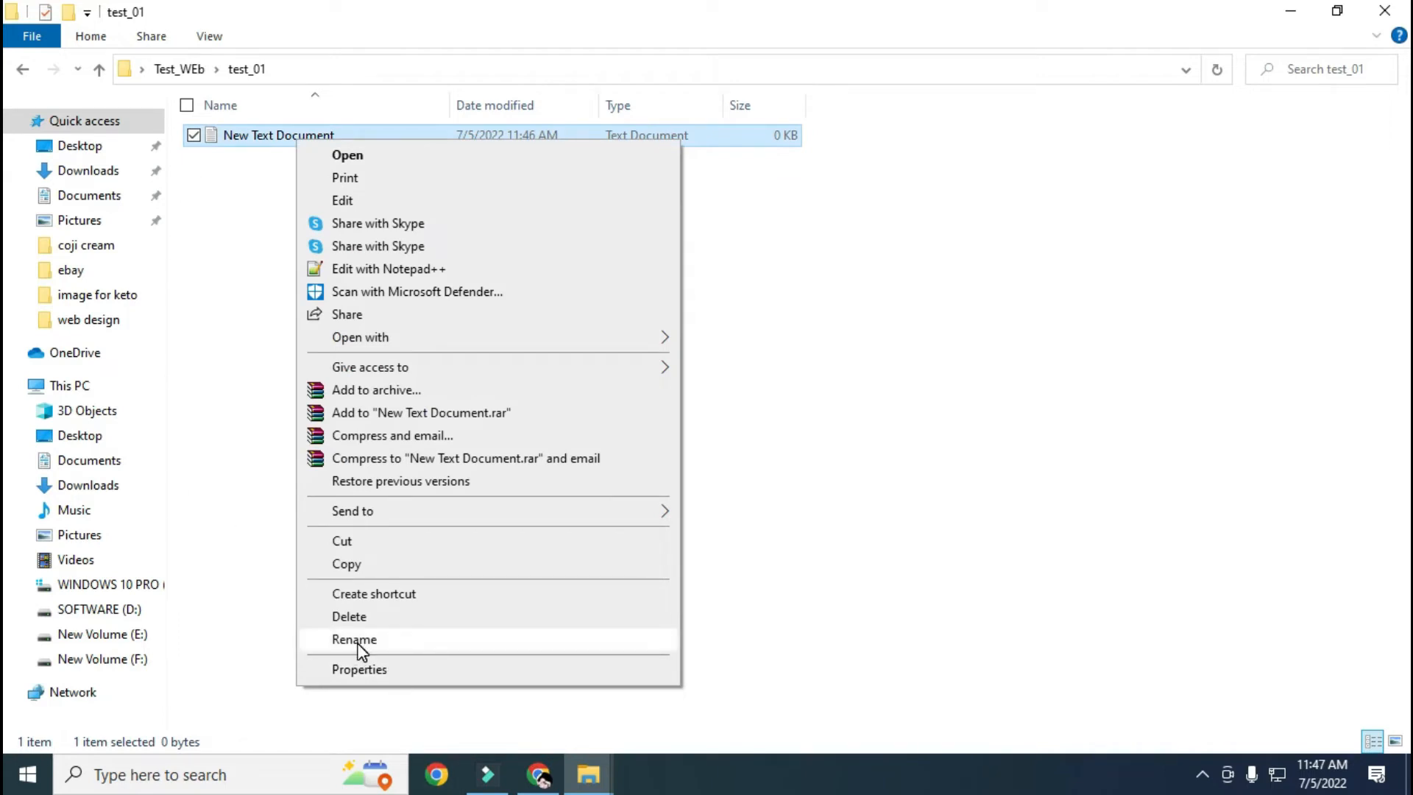
pyautogui.click(357, 640)
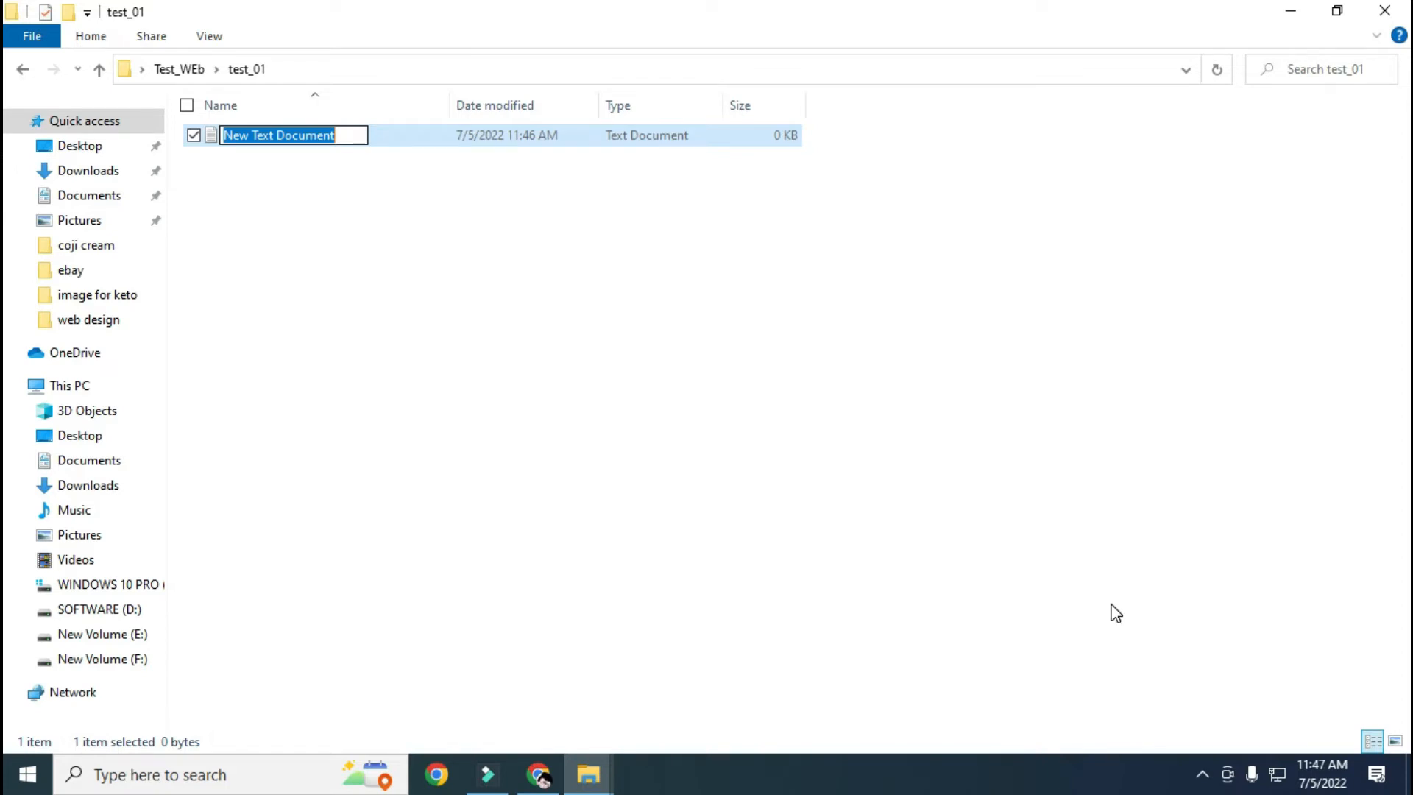
pyautogui.write('tex')
pyautogui.write('test')
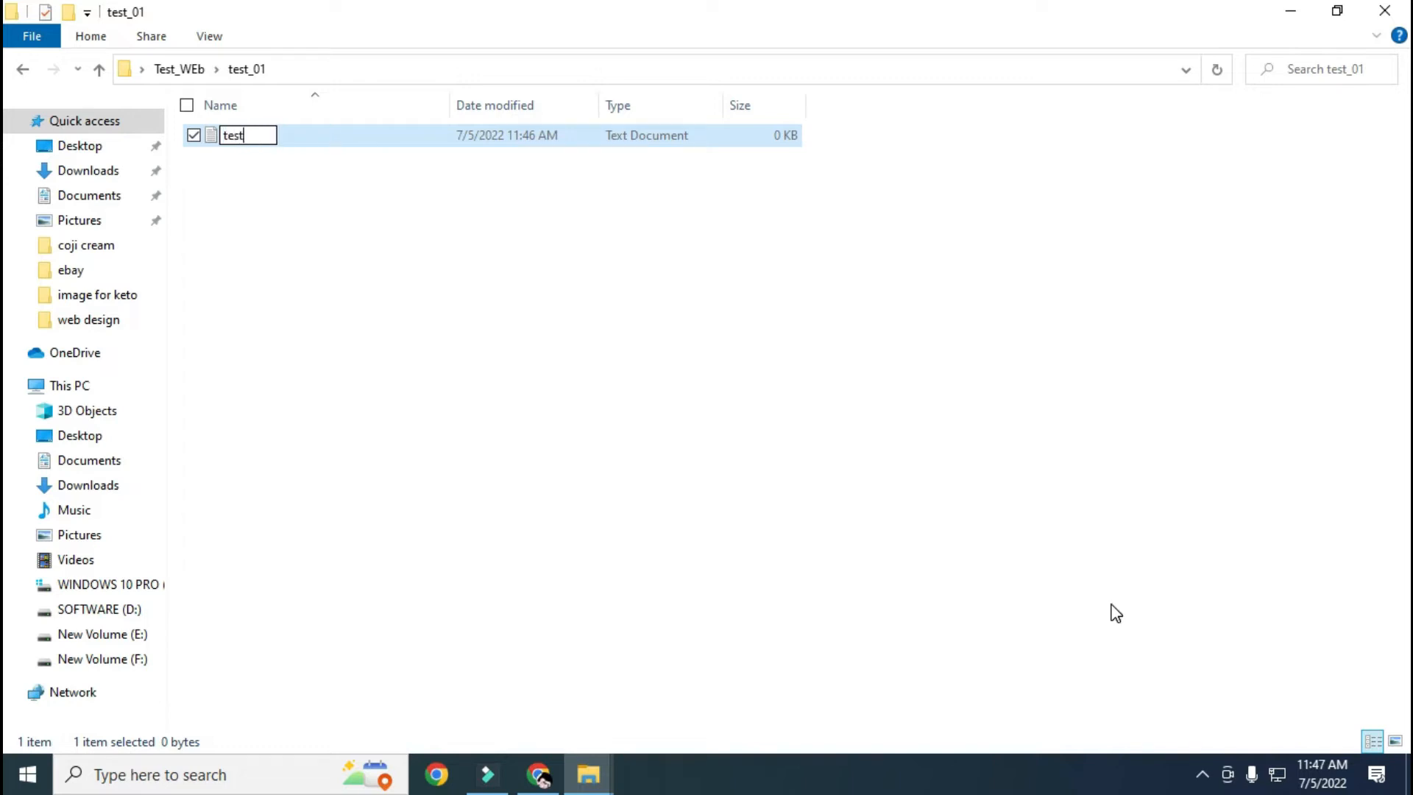
pyautogui.write('.html')
pyautogui.press('Return')
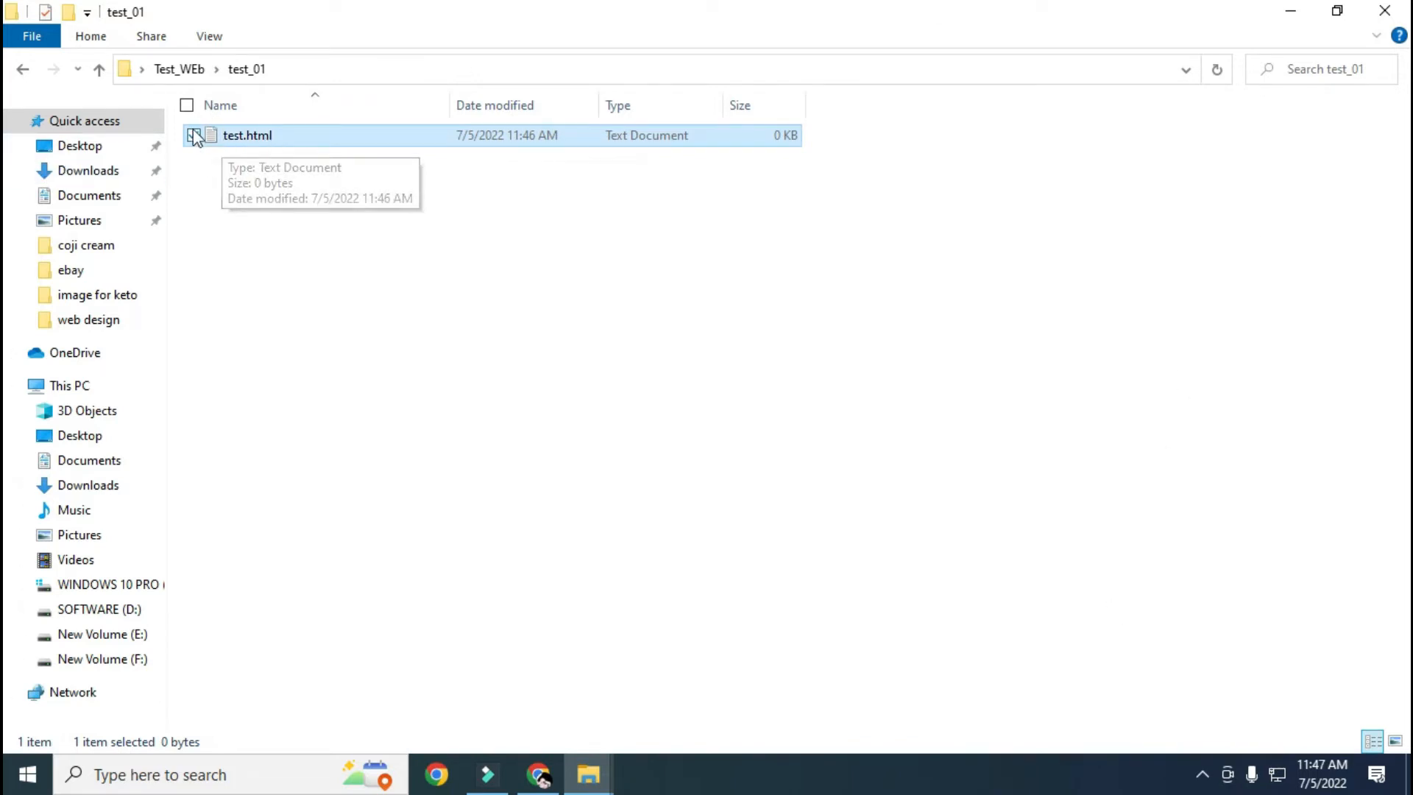
pyautogui.click(451, 425)
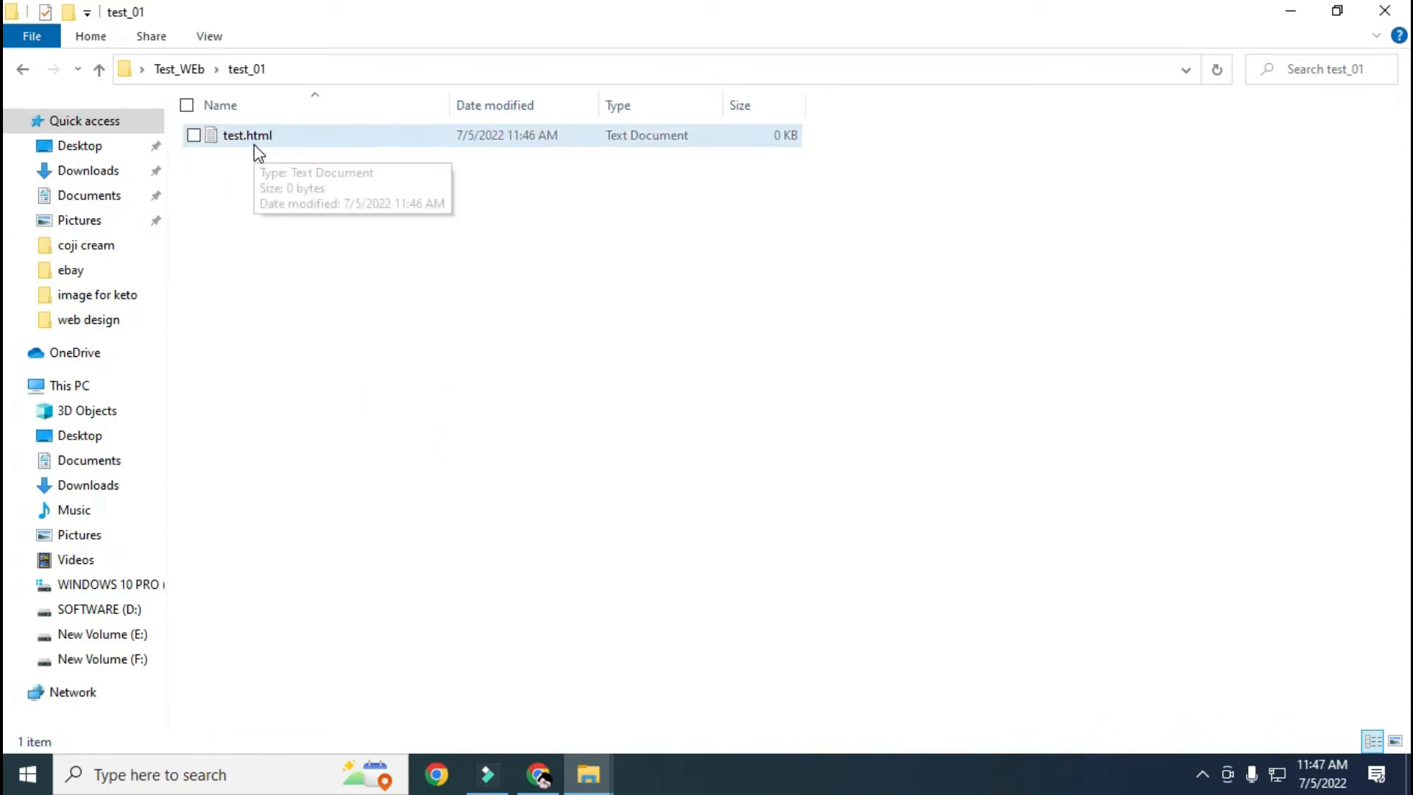
pyautogui.click(540, 458)
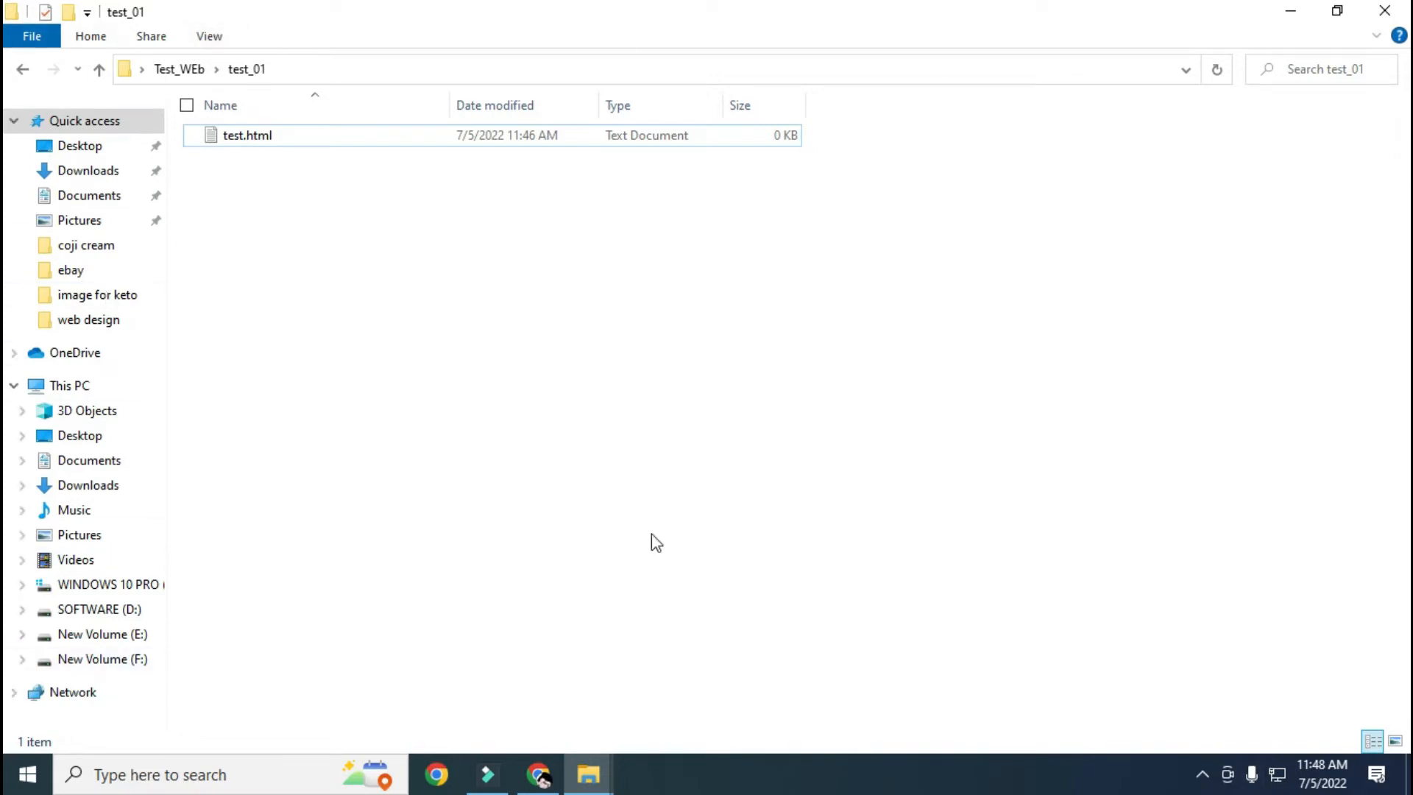
# Turn on the display of file name extensions for the test_01 folder.
pyautogui.click(215, 29)
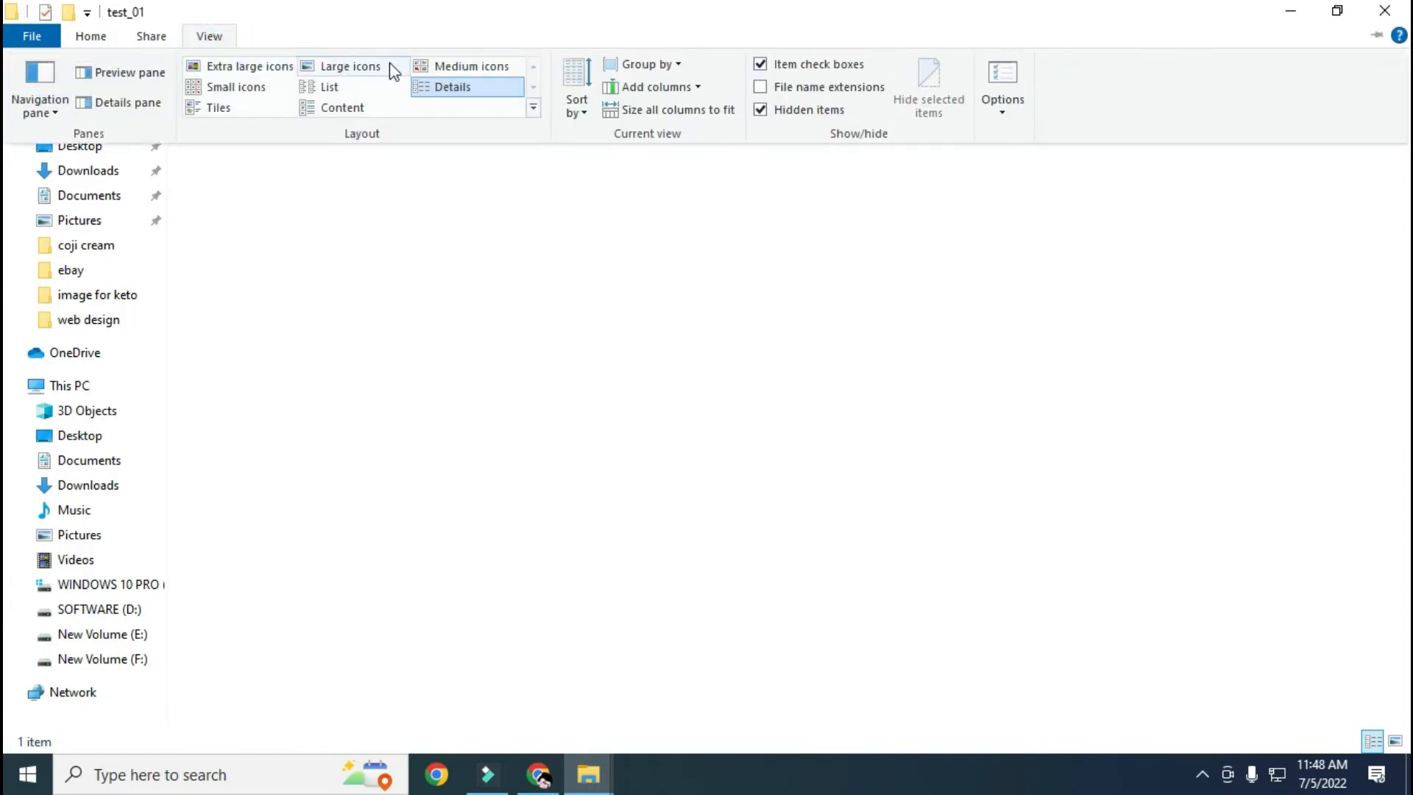
pyautogui.click(391, 241)
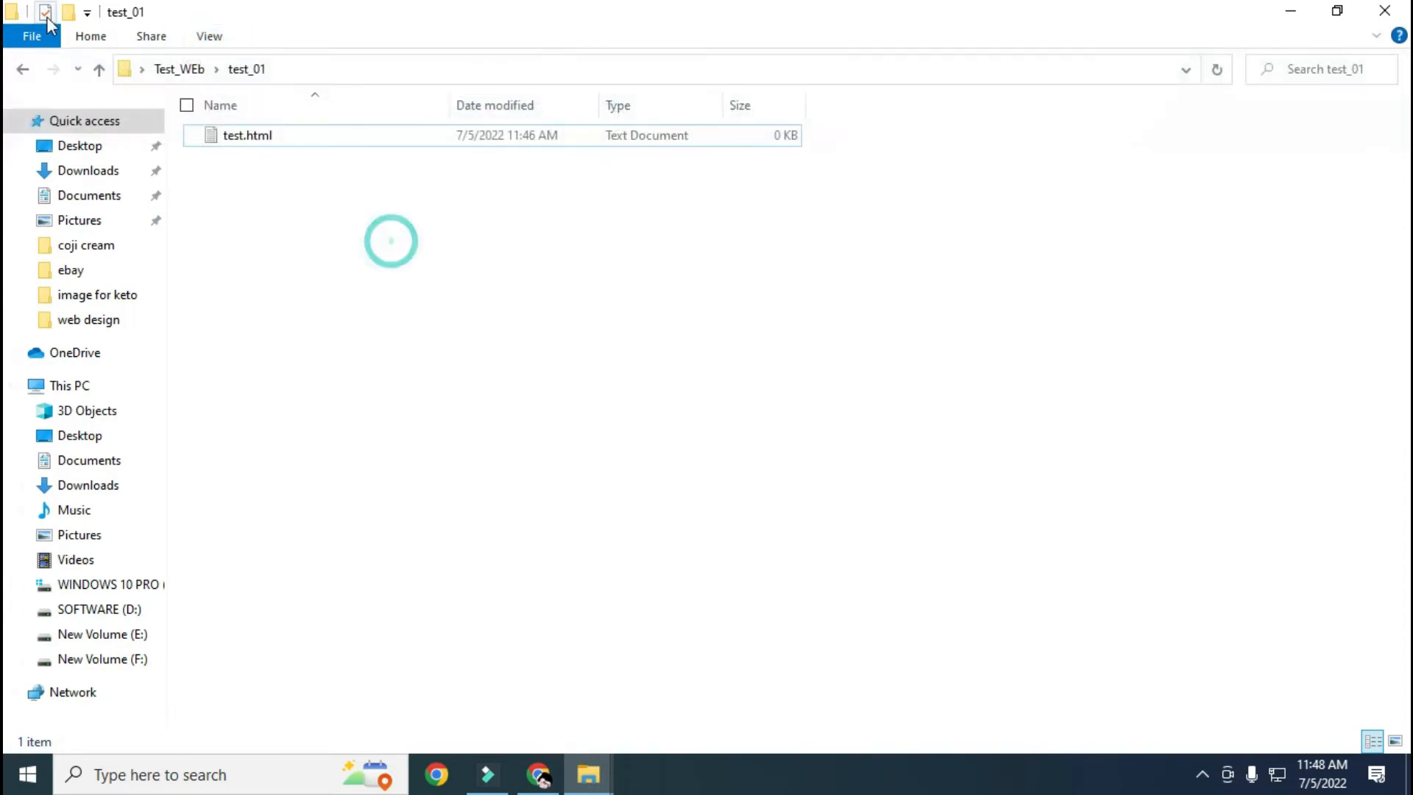
pyautogui.click(151, 37)
pyautogui.click(31, 38)
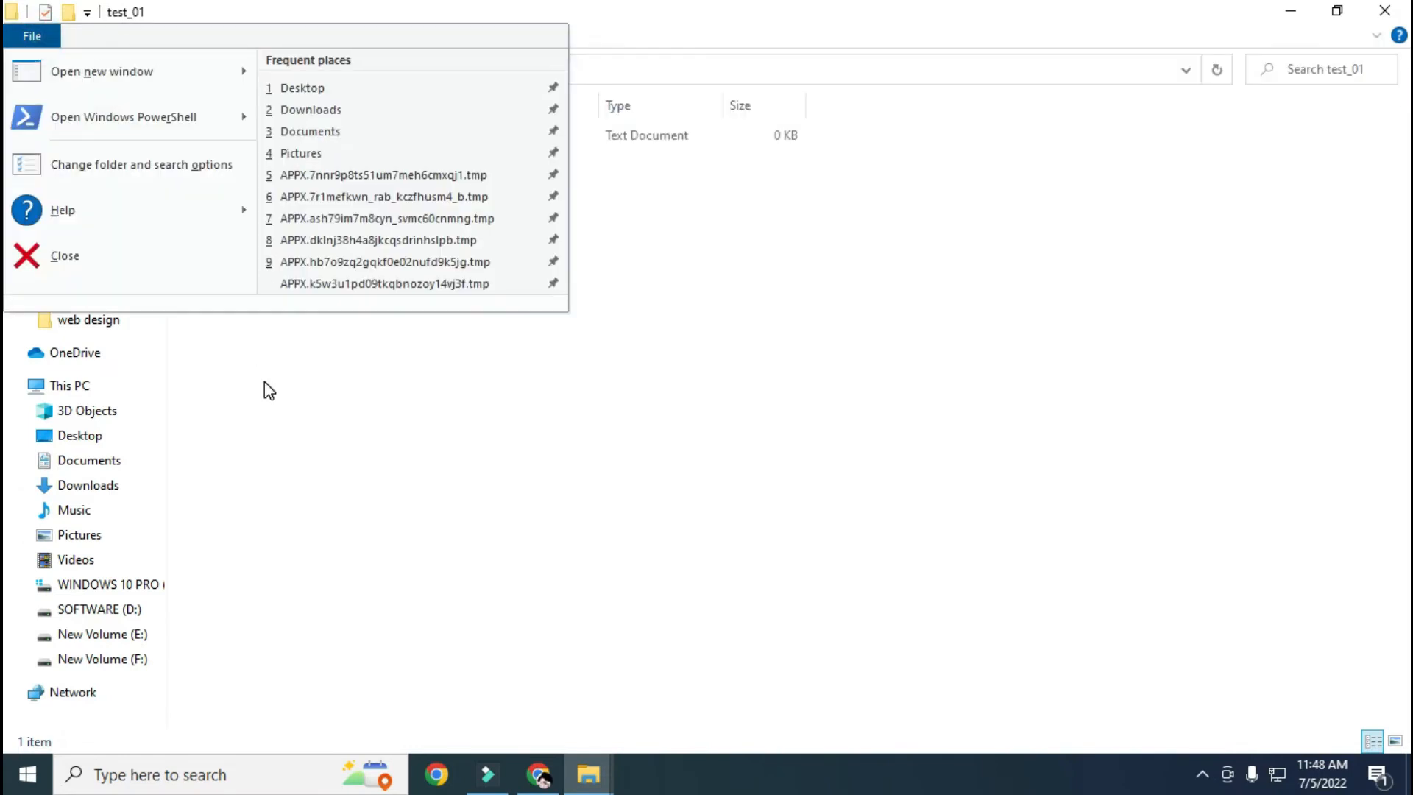
pyautogui.click(264, 381)
pyautogui.click(94, 37)
pyautogui.click(152, 37)
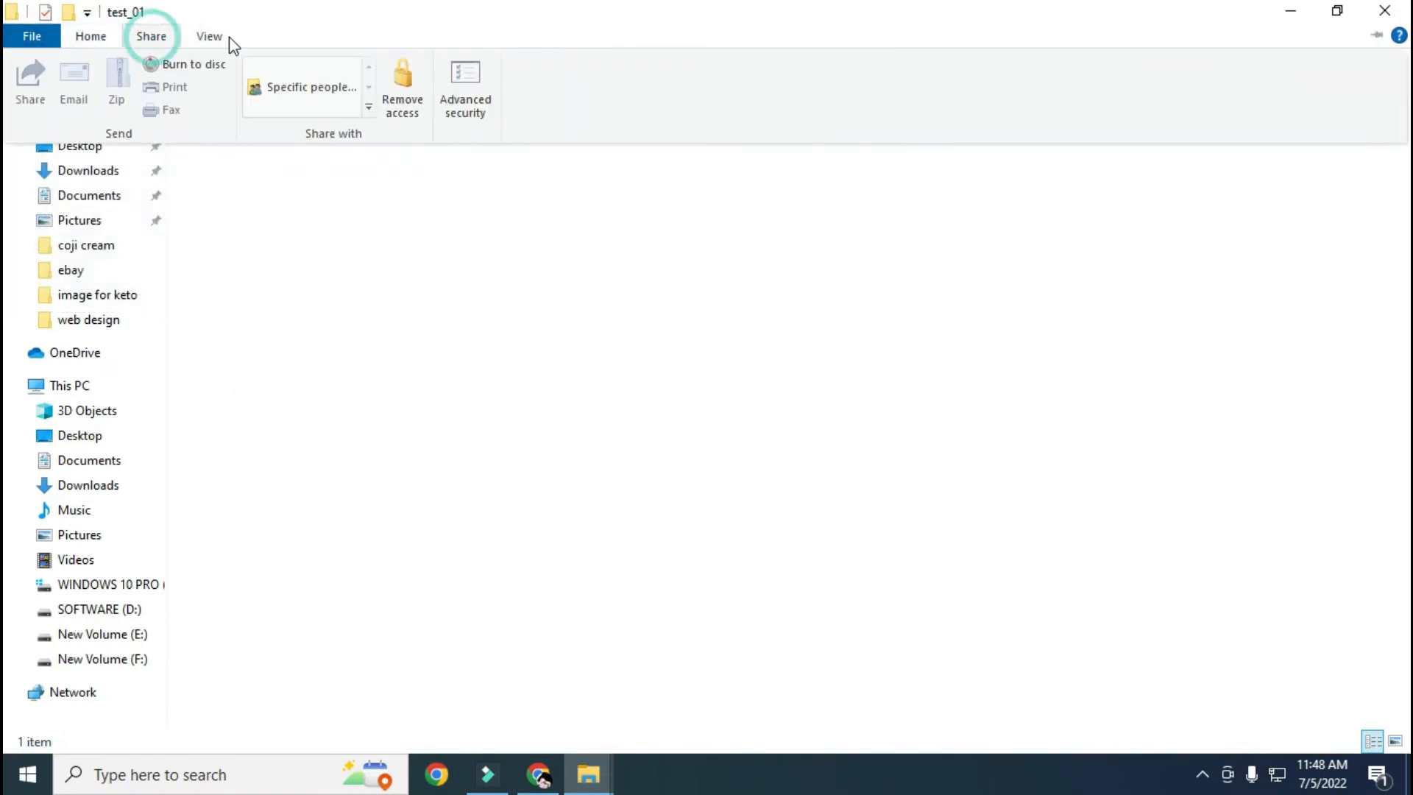
pyautogui.click(209, 37)
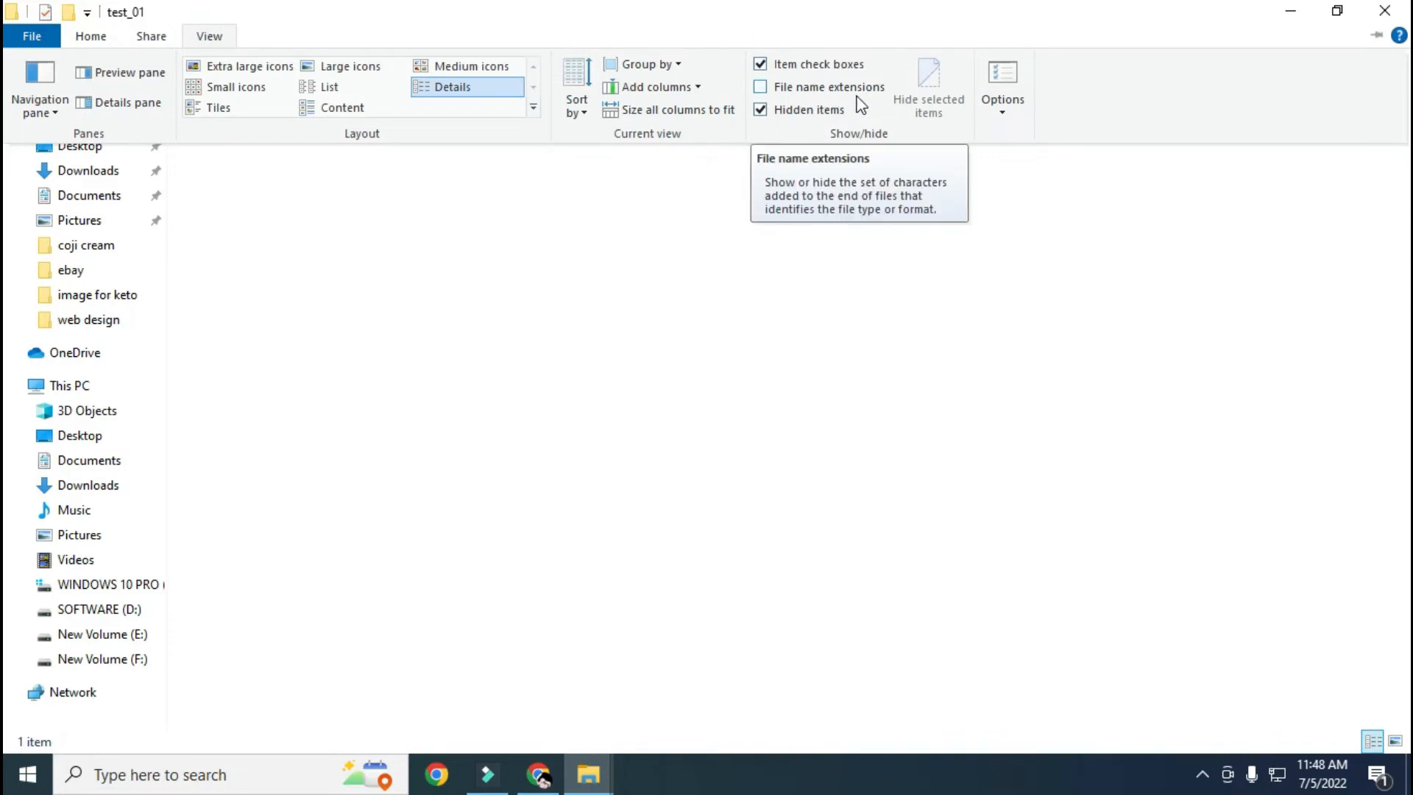
pyautogui.click(767, 92)
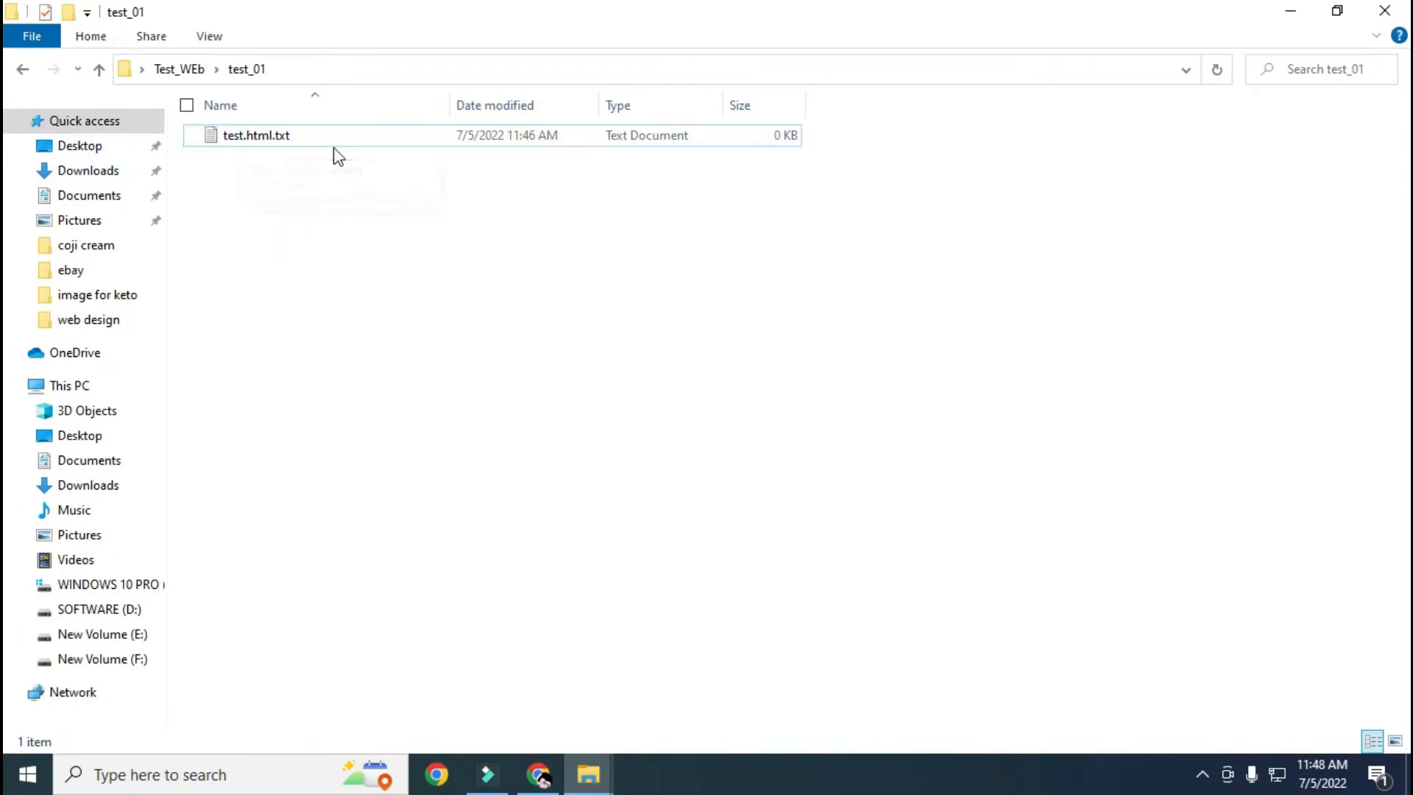
# Switch the test_01 folder from the details layout to a layout with a larger file icon.
pyautogui.scroll(2, 231, 155)
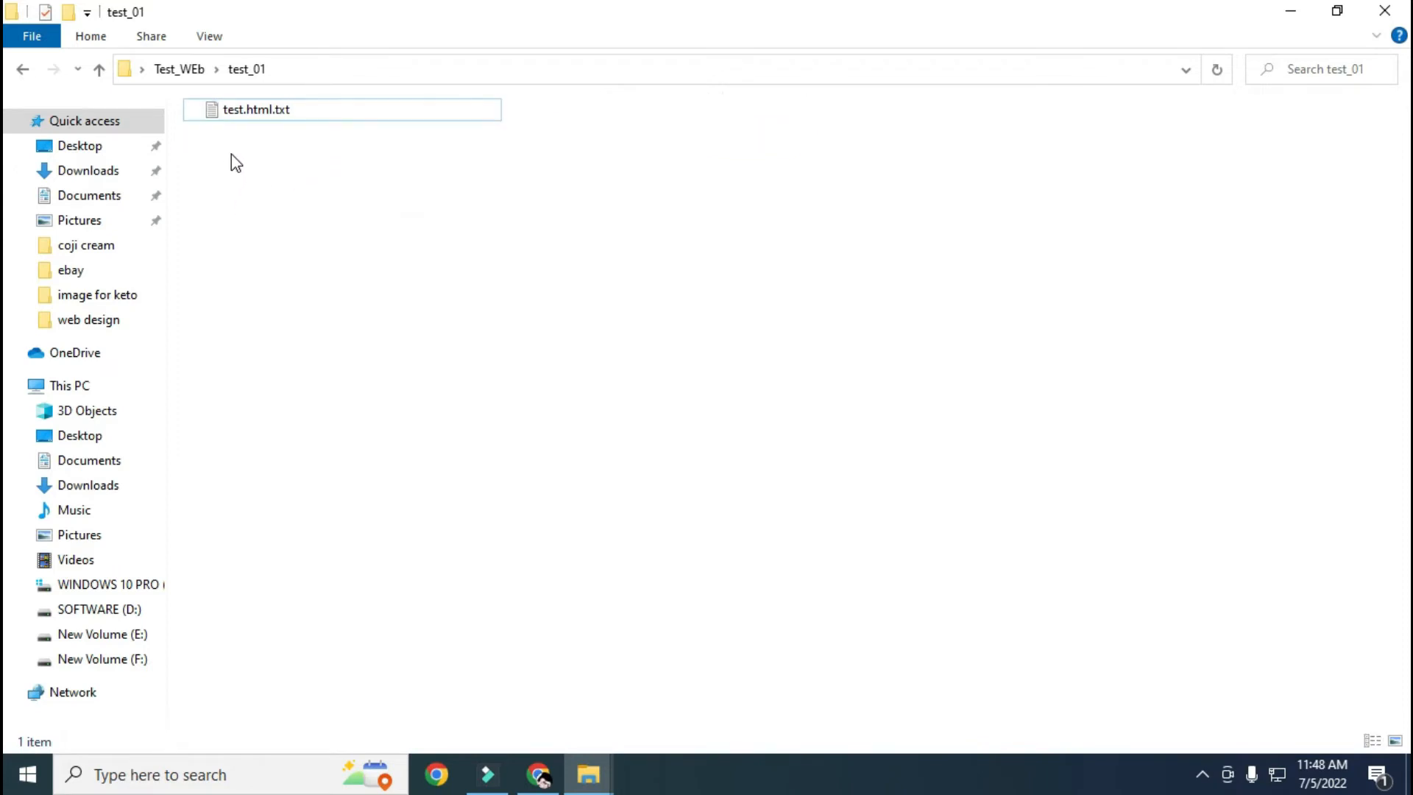
pyautogui.scroll(-1, 242, 188)
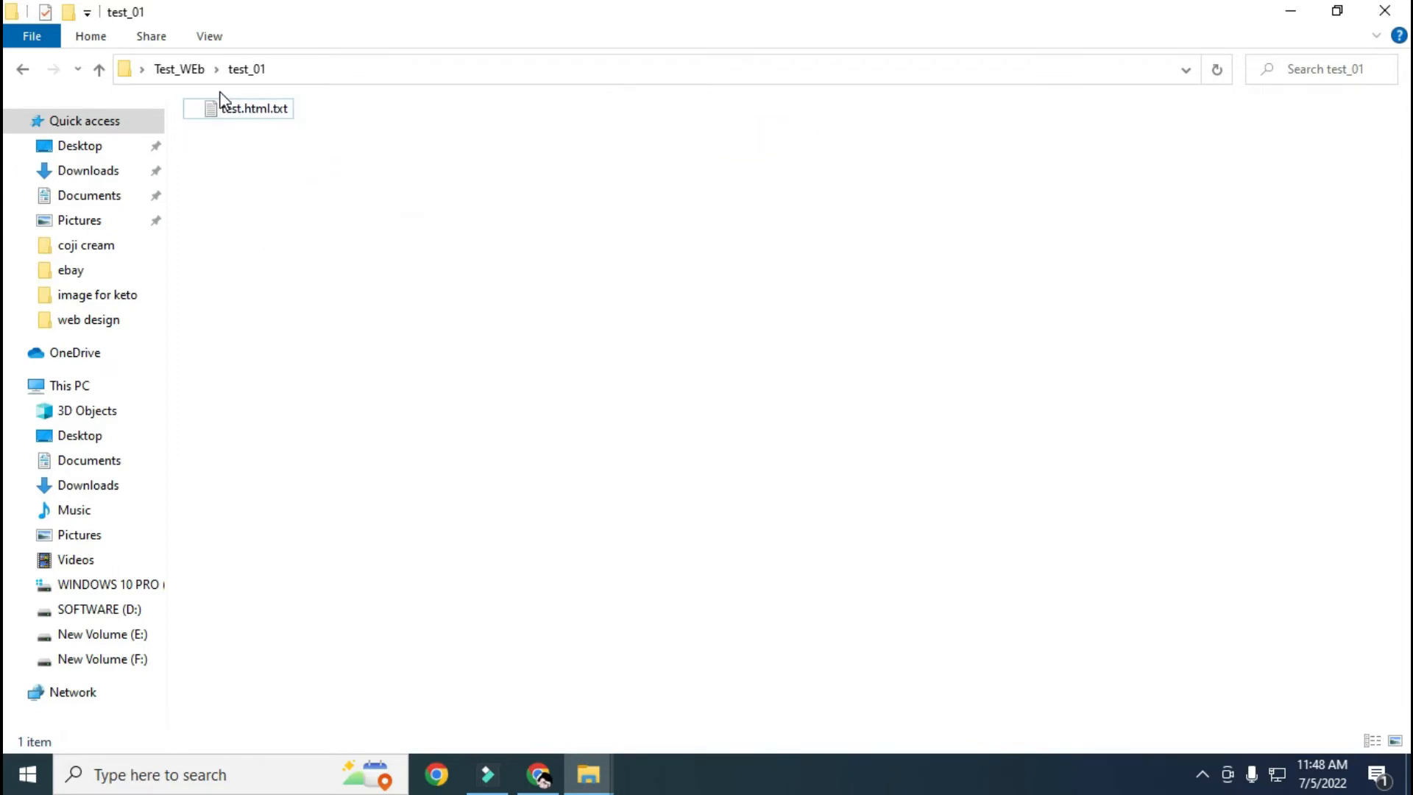
pyautogui.click(305, 287)
pyautogui.scroll(1, 237, 99)
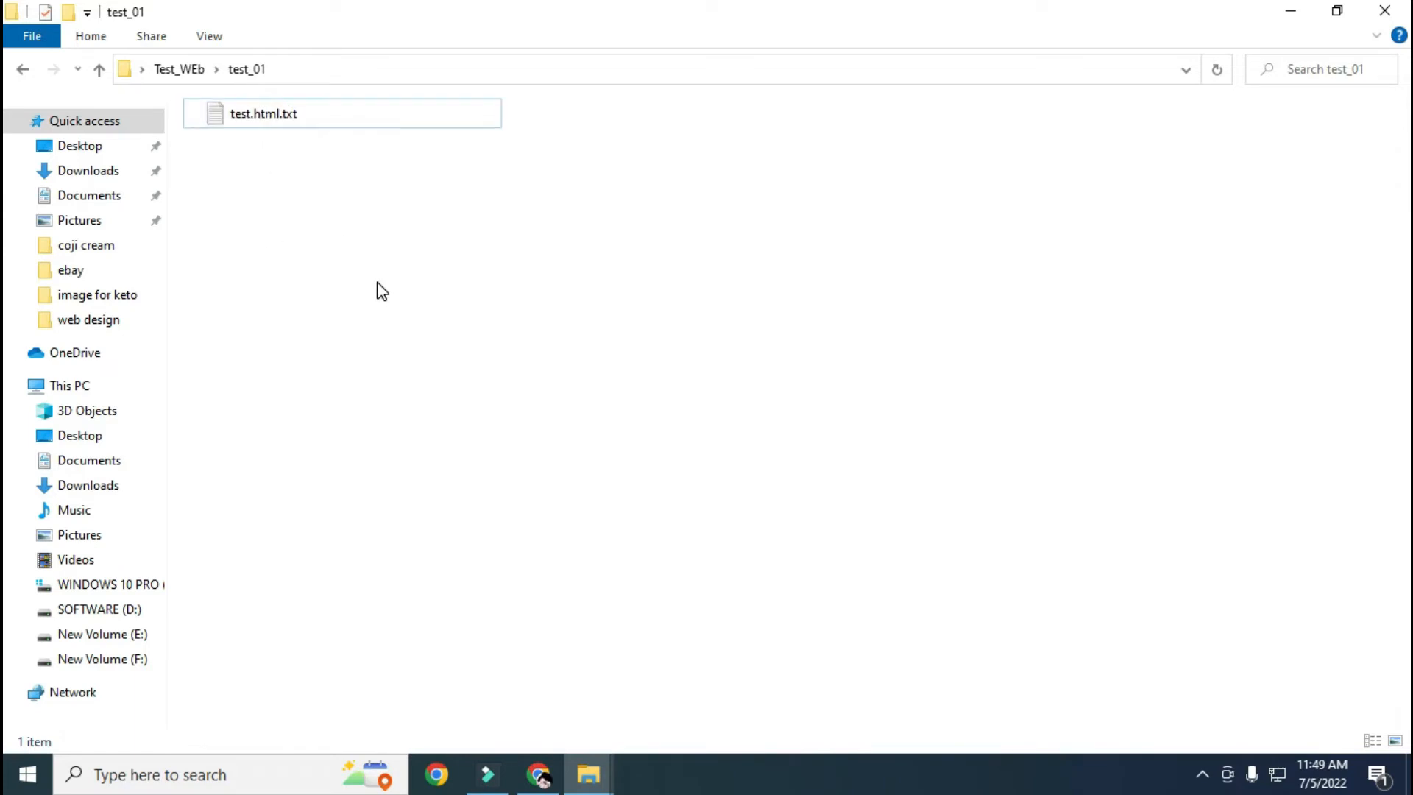
pyautogui.scroll(1, 377, 280)
pyautogui.scroll(-1, 359, 256)
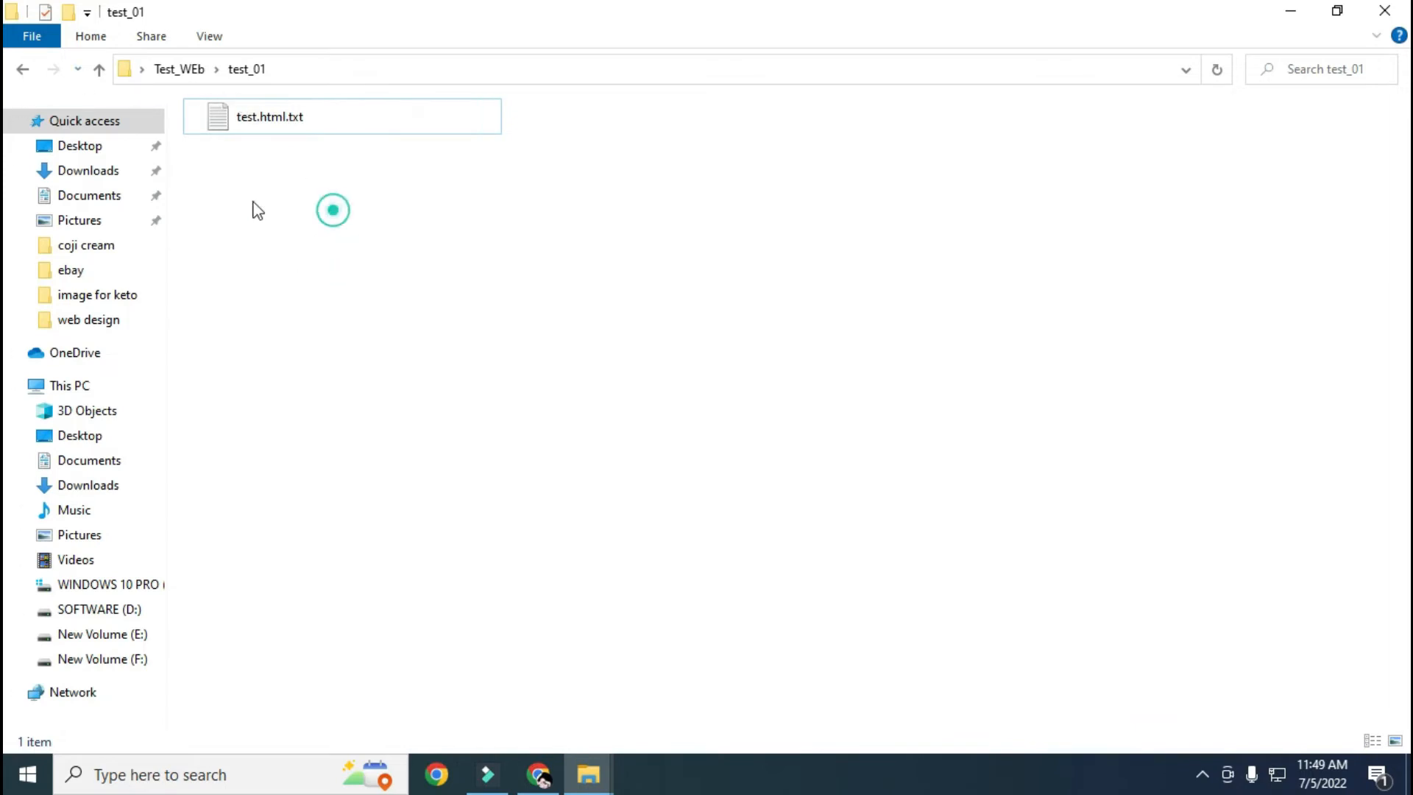
# Remove the .txt extension from the file so its name is test.html, and accept the extension change.
pyautogui.rightClick(282, 126)
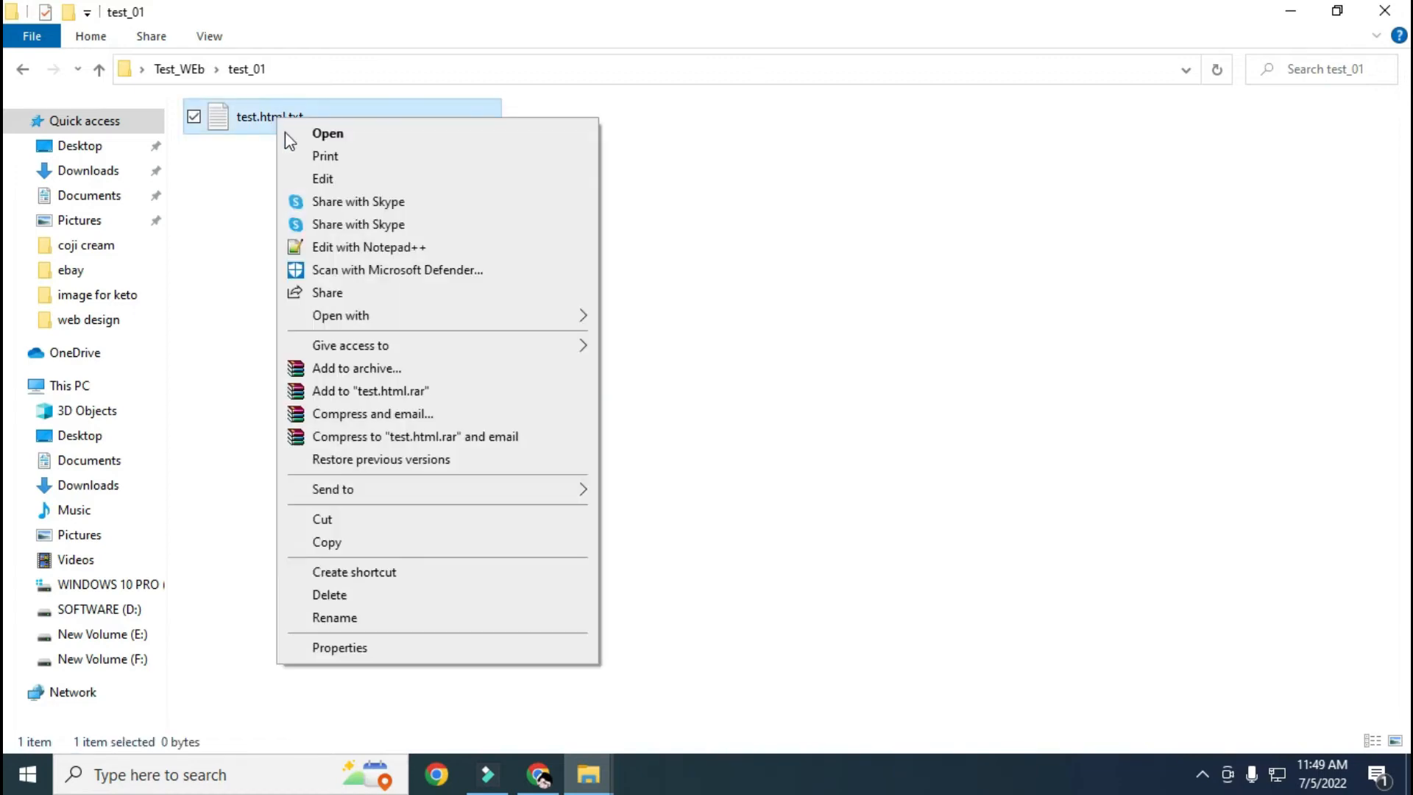
pyautogui.click(352, 618)
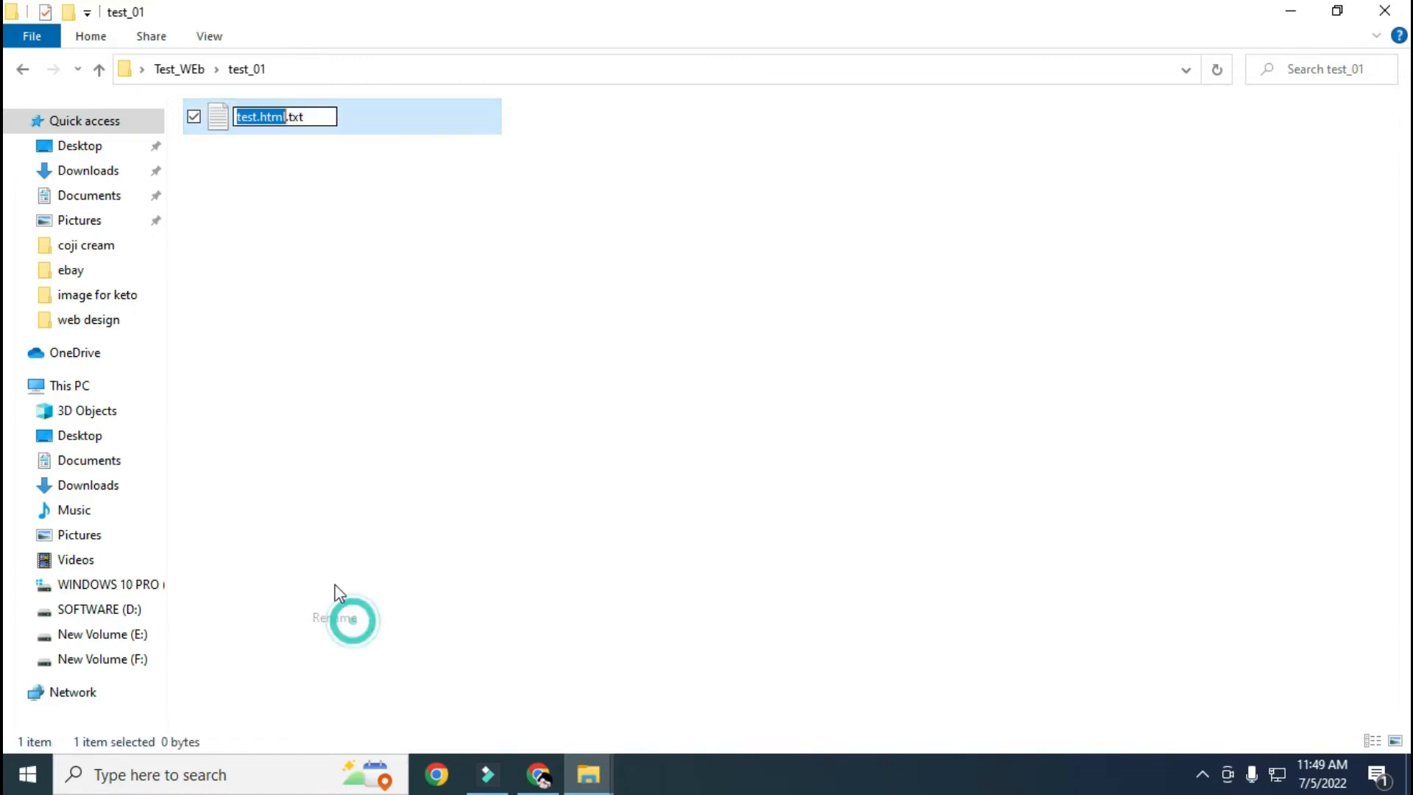
pyautogui.click(309, 116)
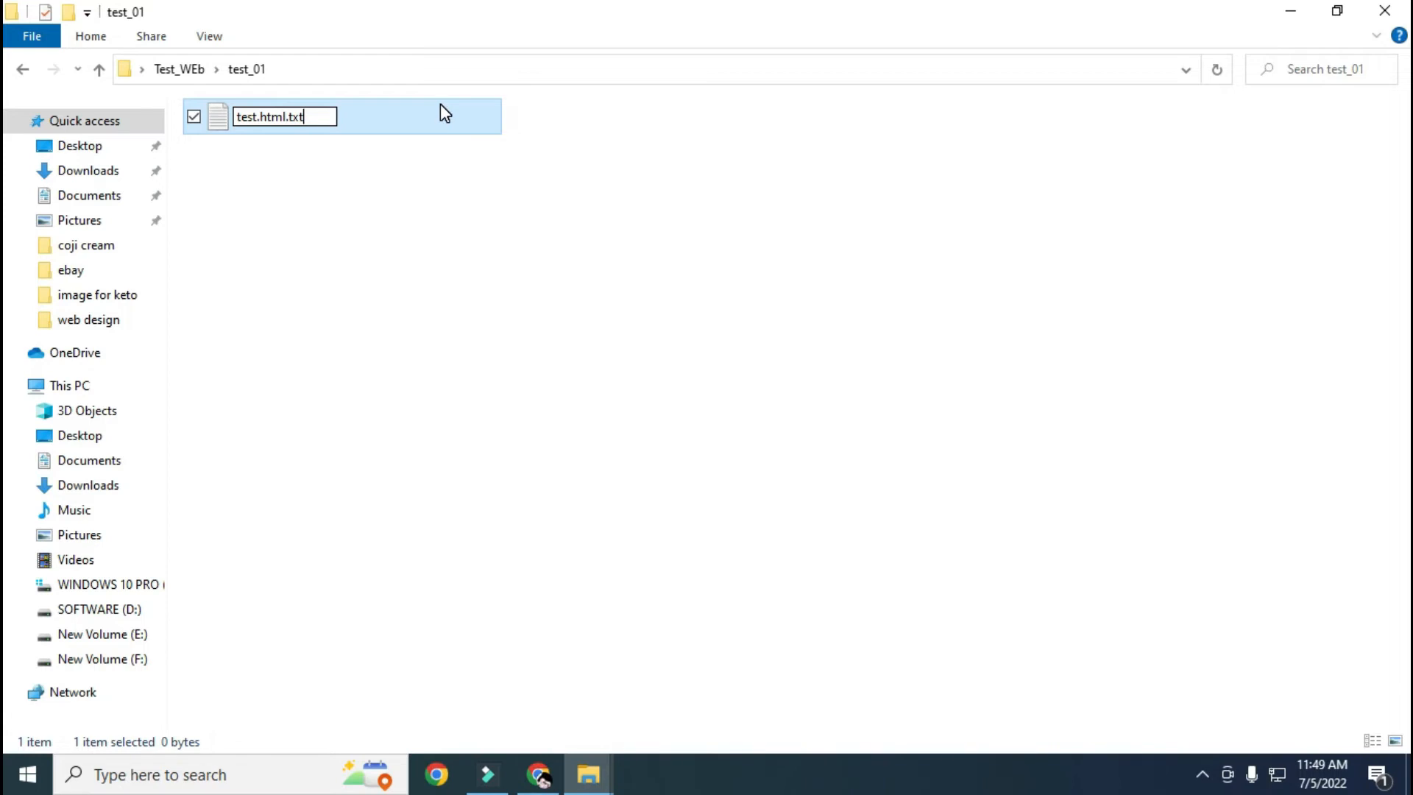
pyautogui.press('BackSpace')
pyautogui.press('BackSpace')
pyautogui.press('BackSpace')
pyautogui.press('BackSpace')
pyautogui.press('Return')
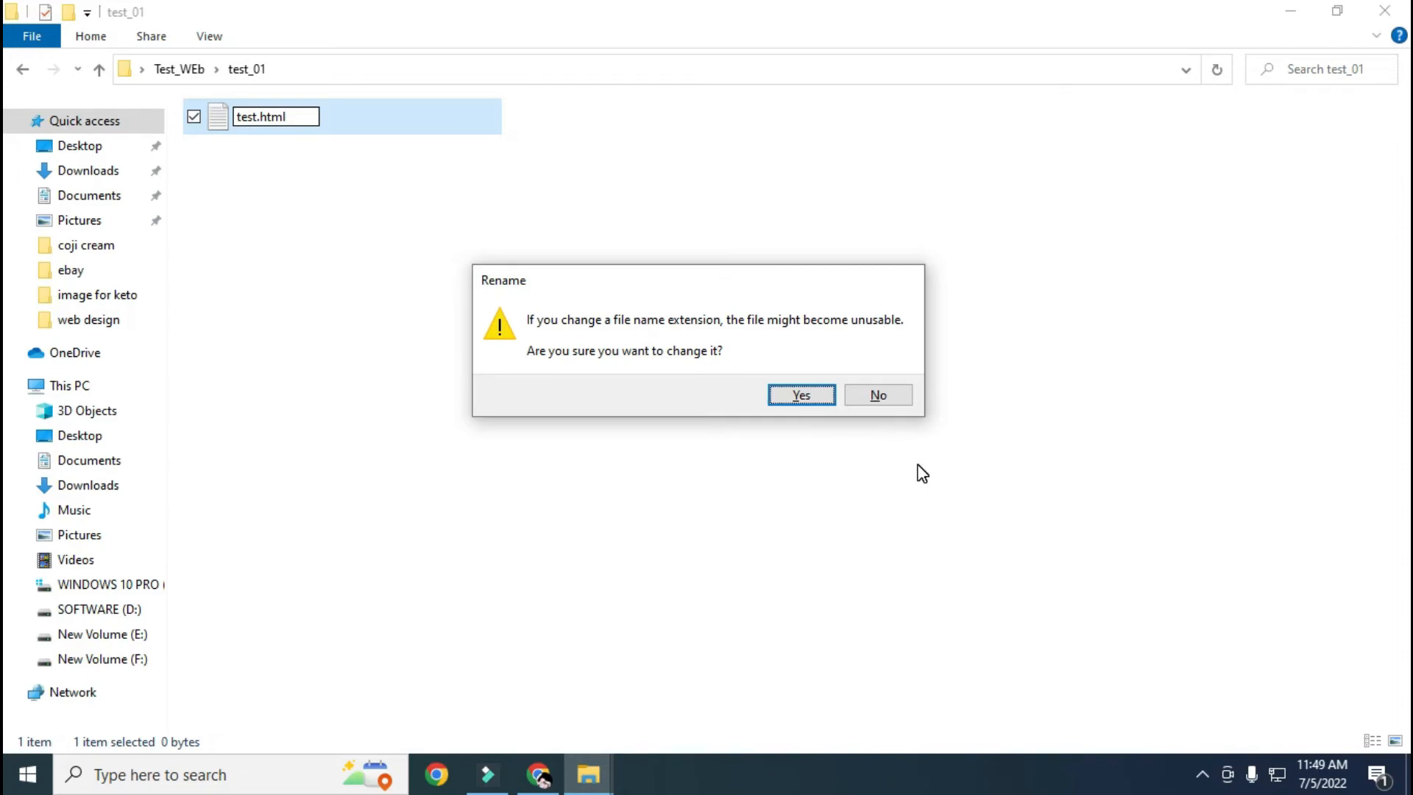
pyautogui.click(816, 402)
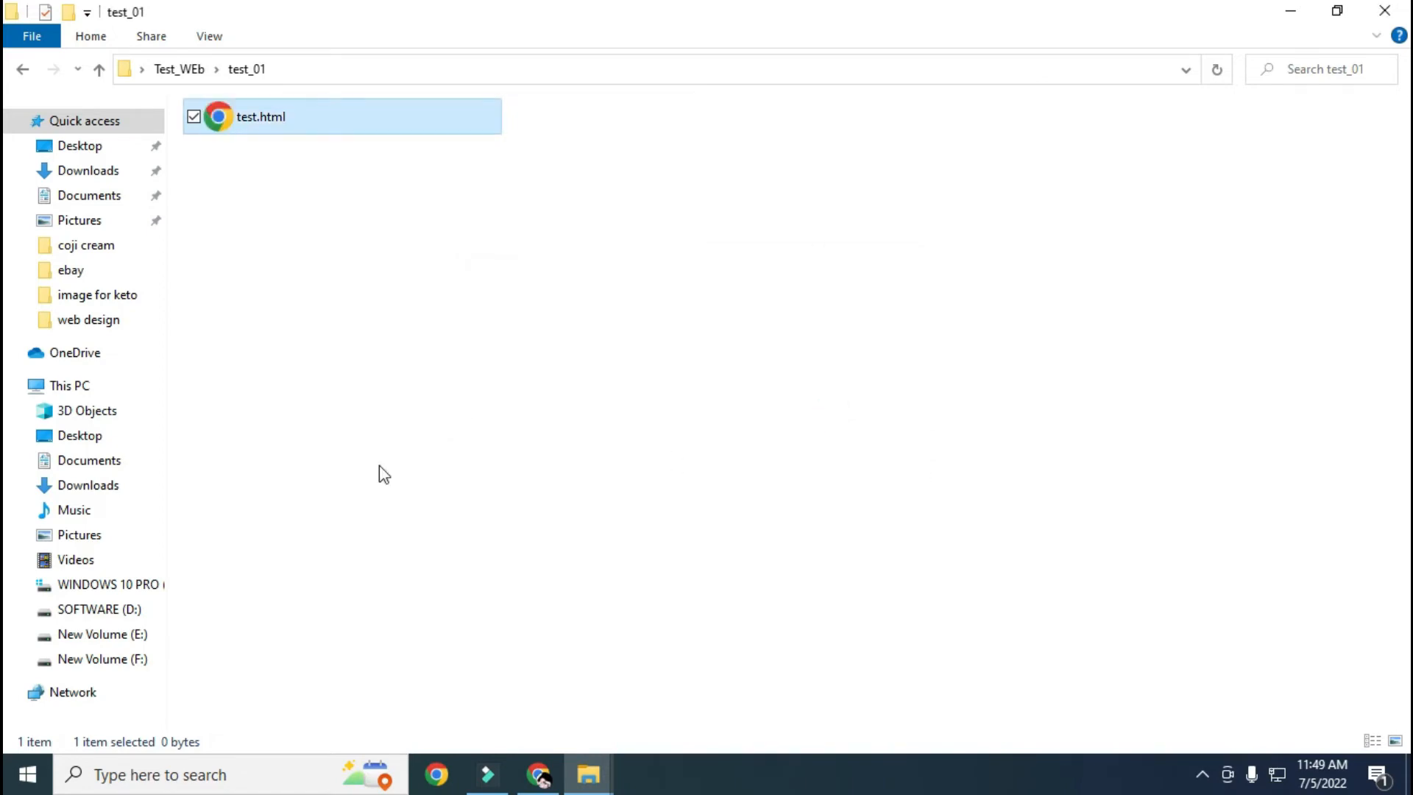
pyautogui.click(424, 278)
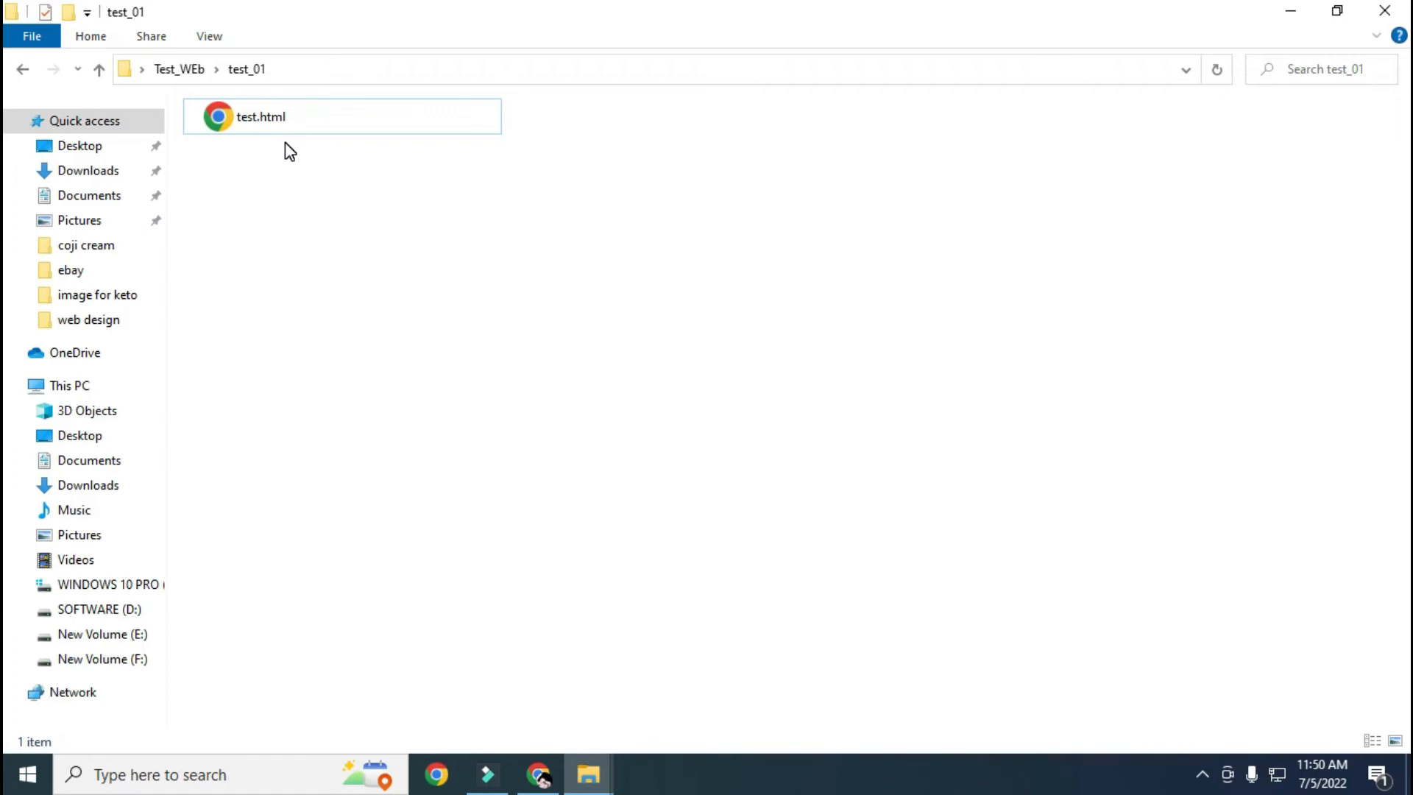
pyautogui.click(215, 127)
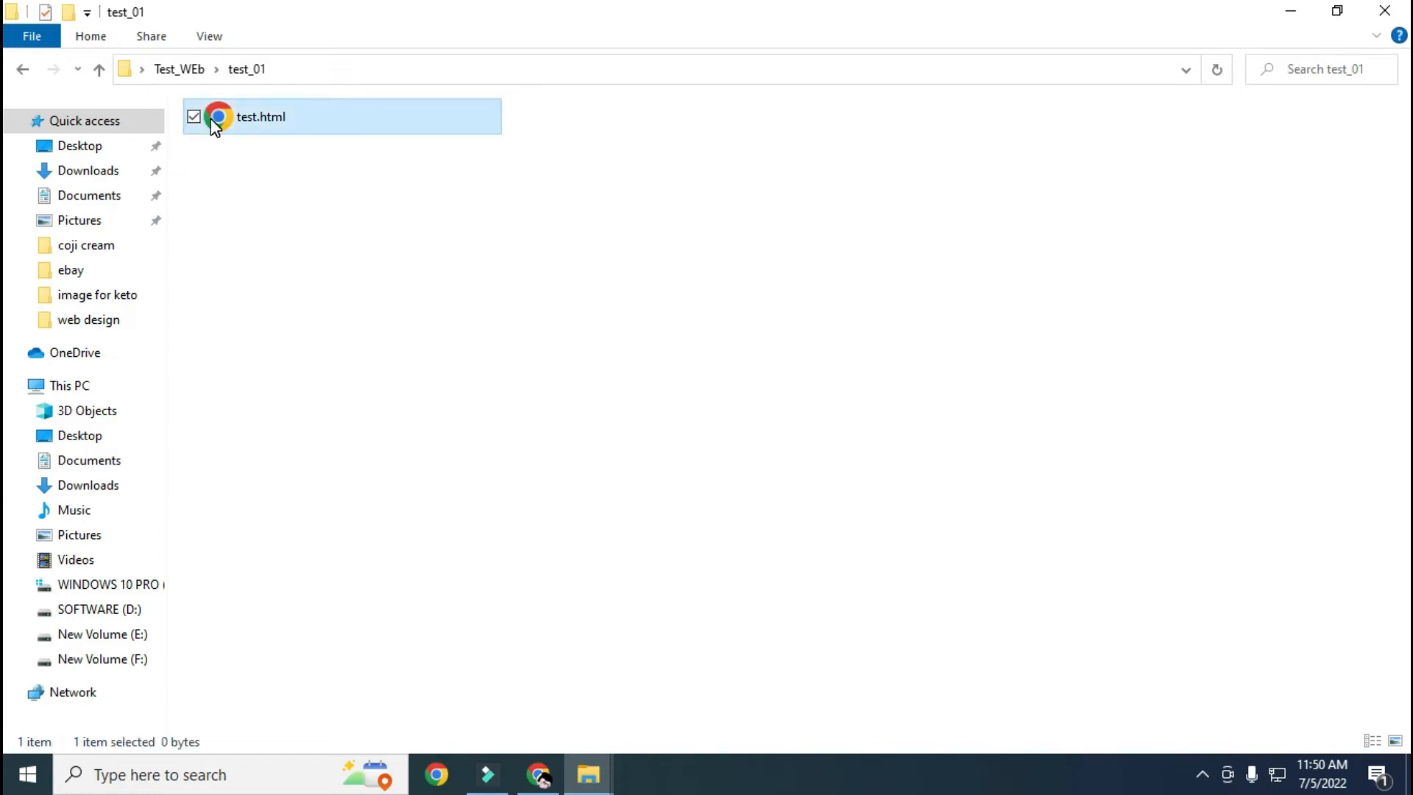
pyautogui.rightClick(215, 127)
pyautogui.click(798, 353)
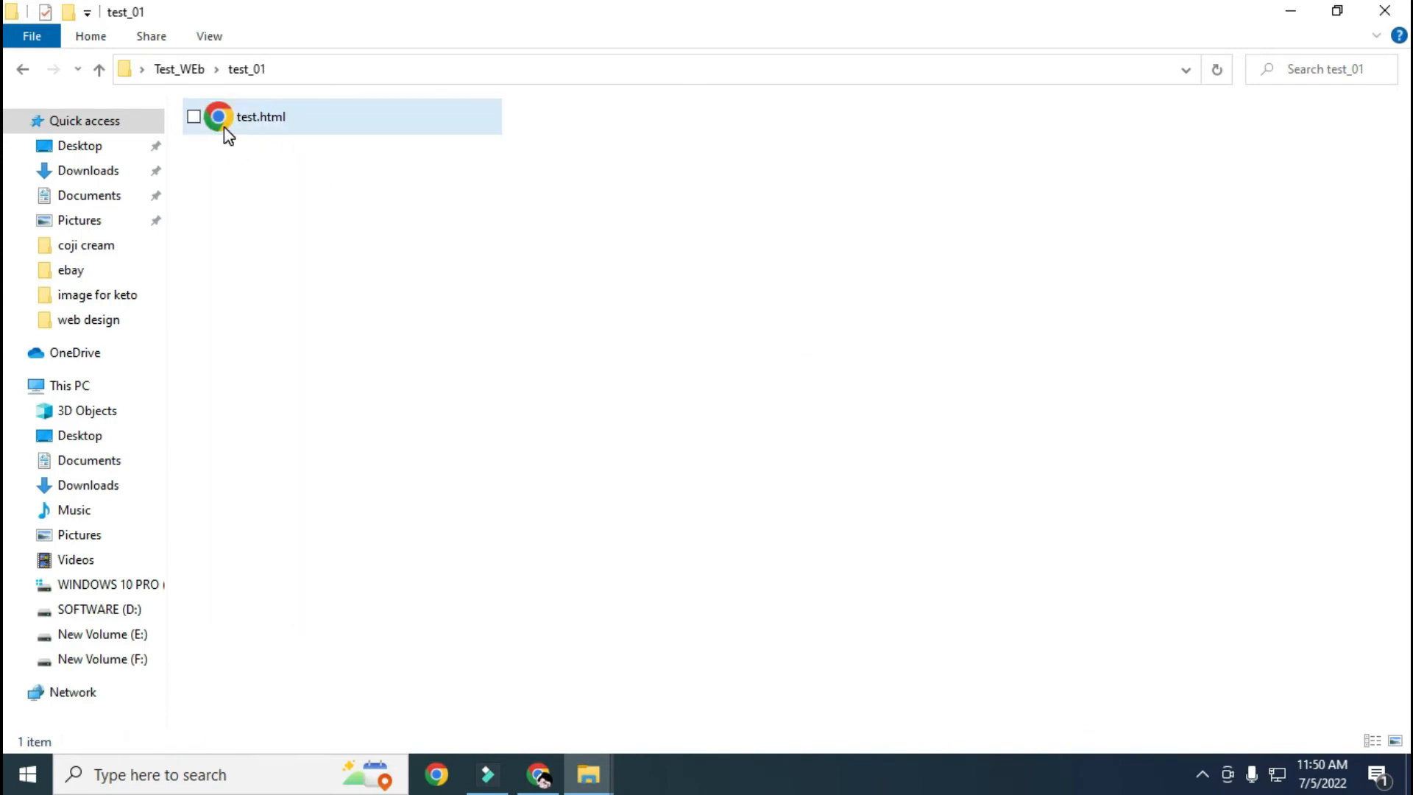
# Set Firefox as the app that opens .html files through the properties of test.html.
pyautogui.click(224, 127)
pyautogui.rightClick(224, 126)
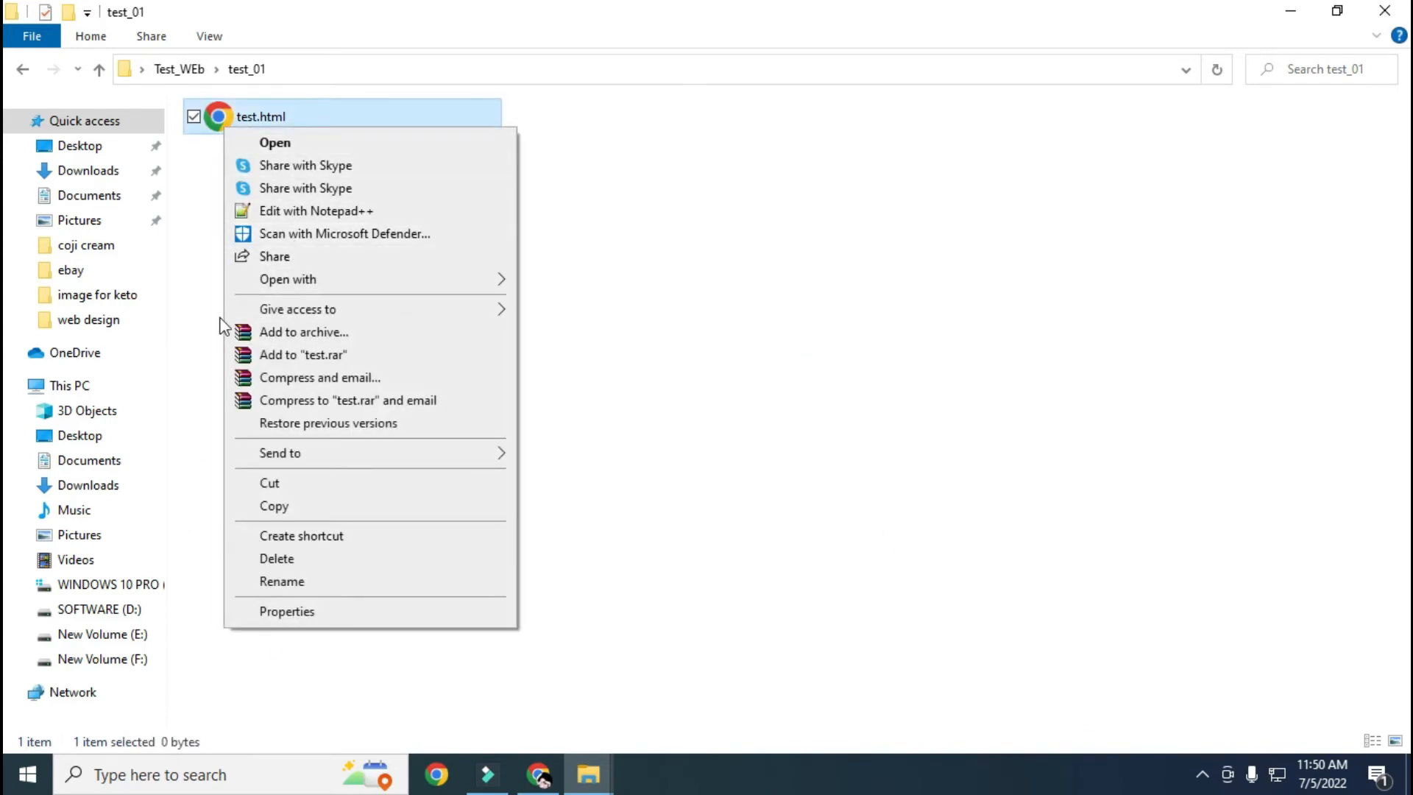
pyautogui.click(320, 611)
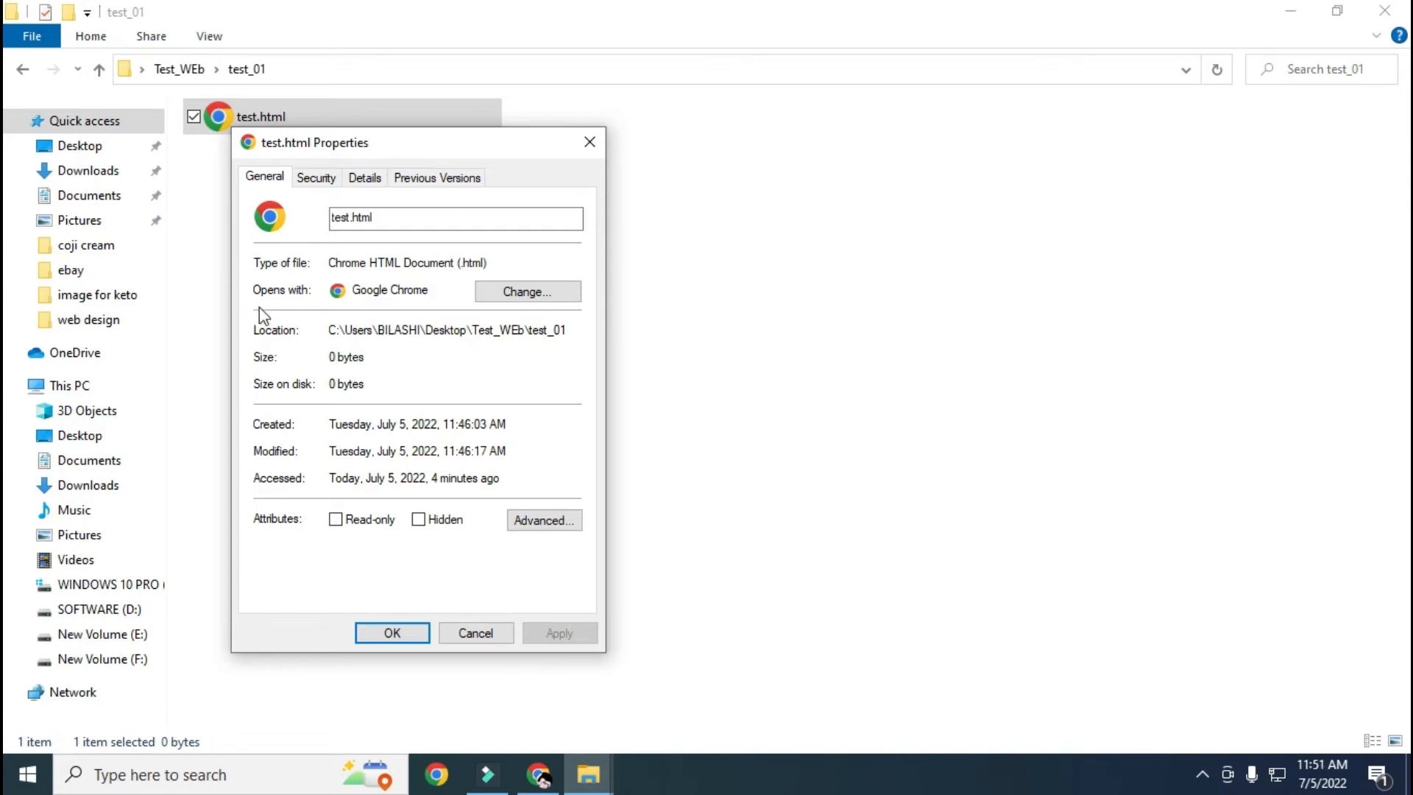
pyautogui.click(537, 292)
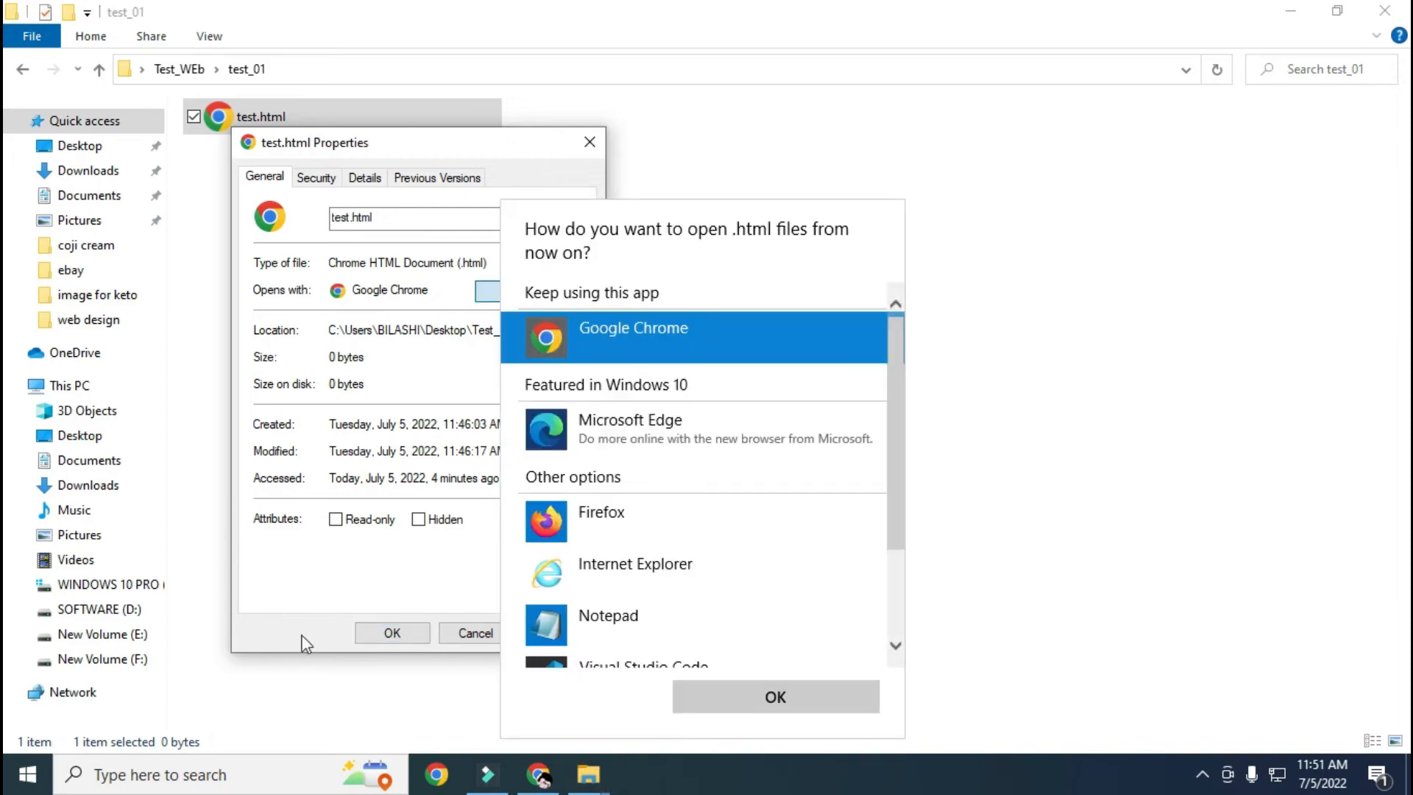
pyautogui.click(598, 524)
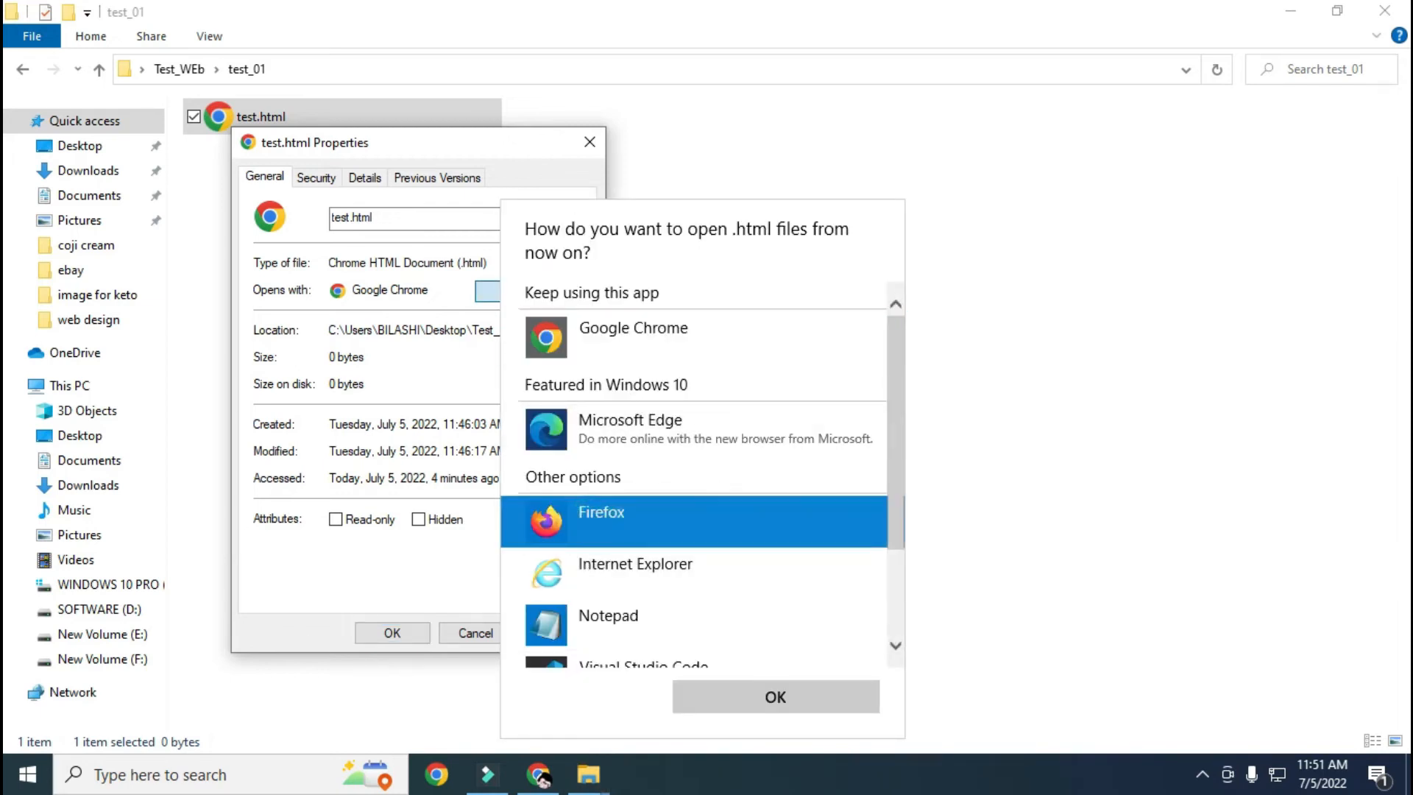
pyautogui.click(780, 704)
pyautogui.click(573, 632)
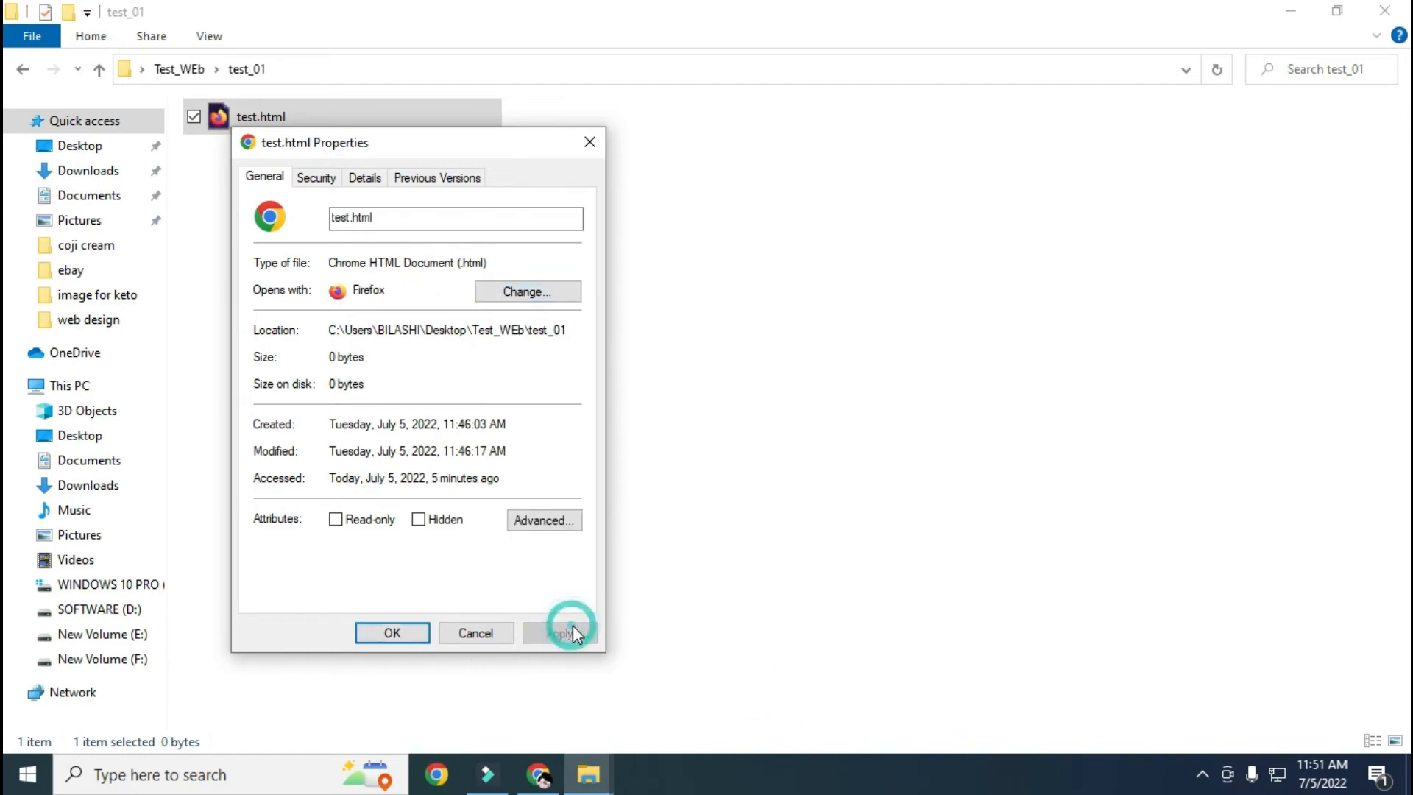
pyautogui.click(392, 632)
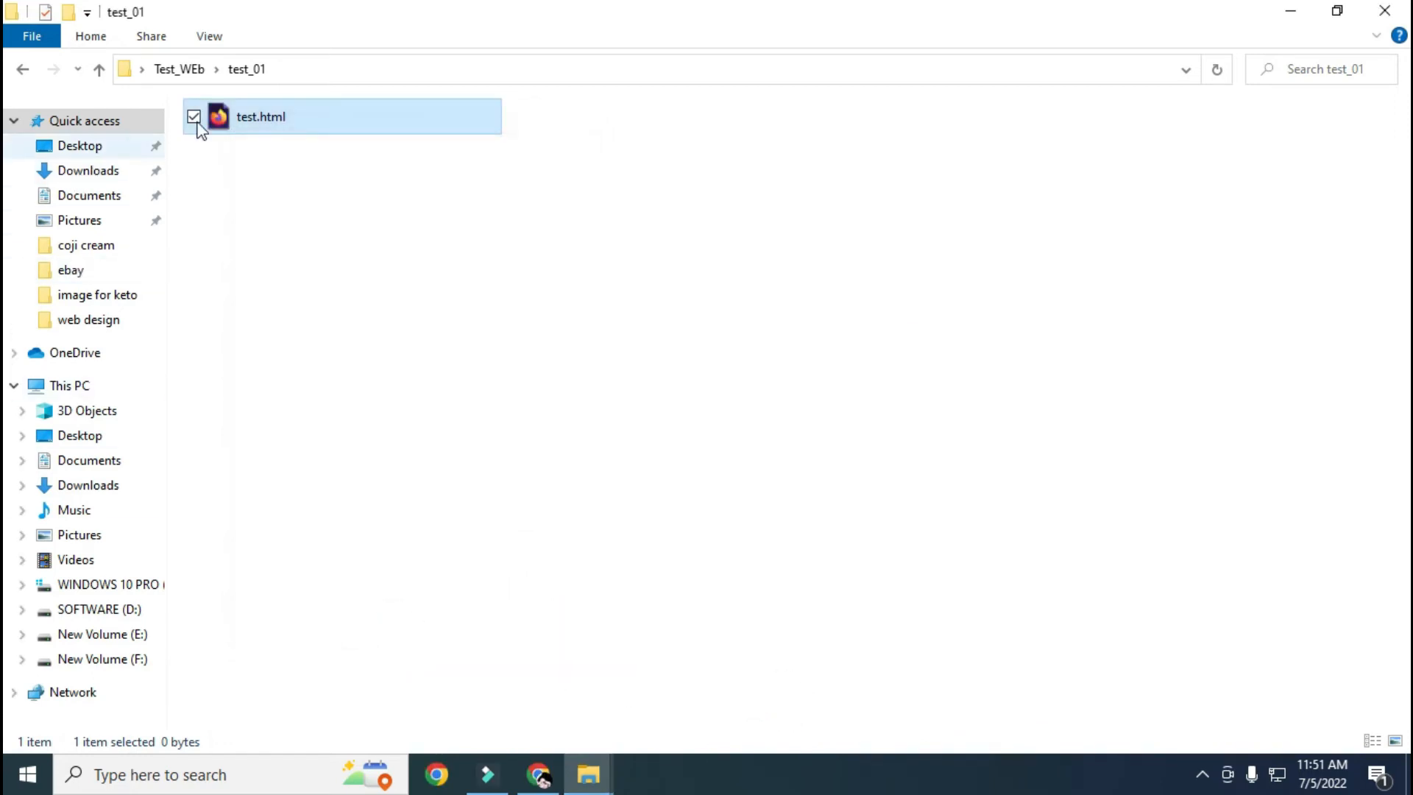
pyautogui.click(621, 259)
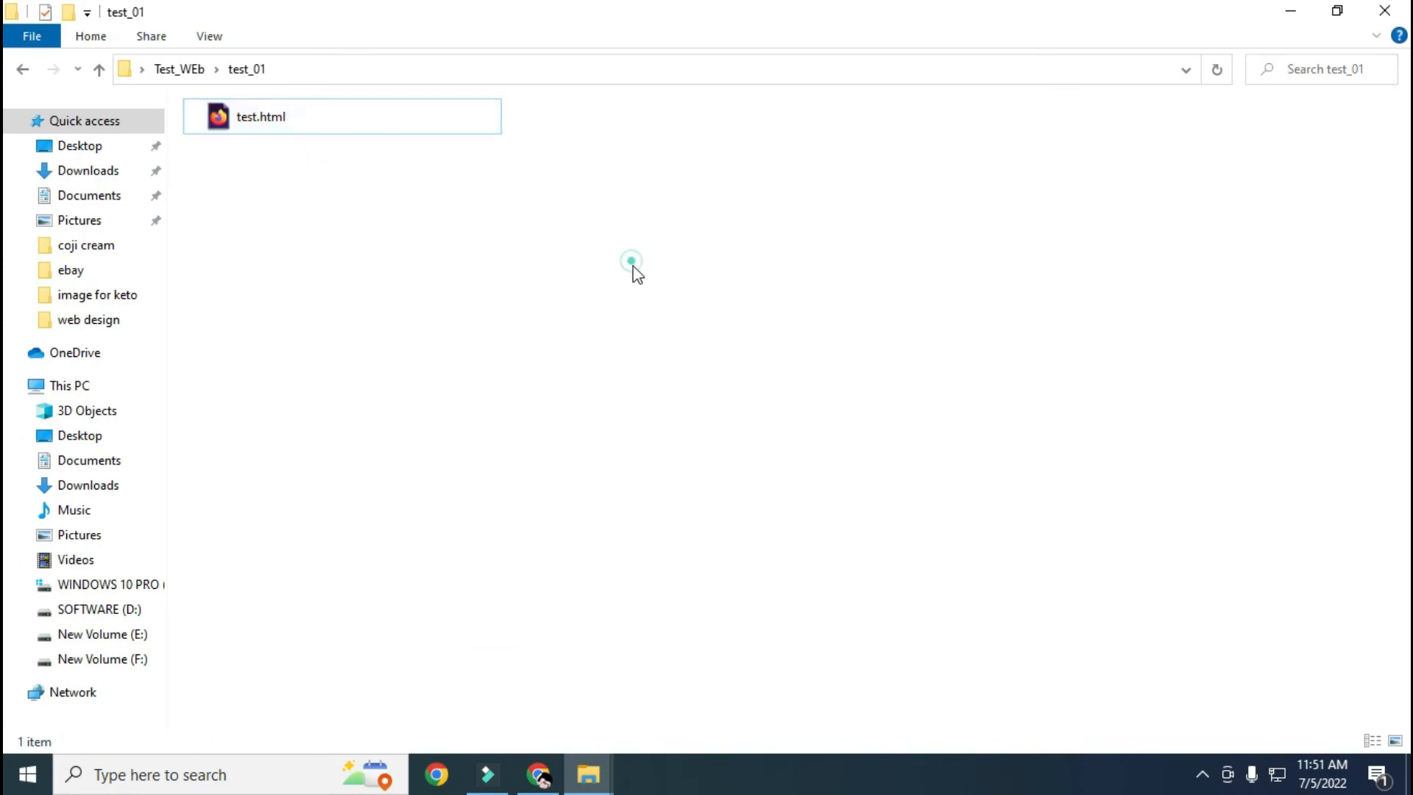
# Open test.html in Firefox, decline making it the default browser, and close the browser.
pyautogui.doubleClick(313, 112)
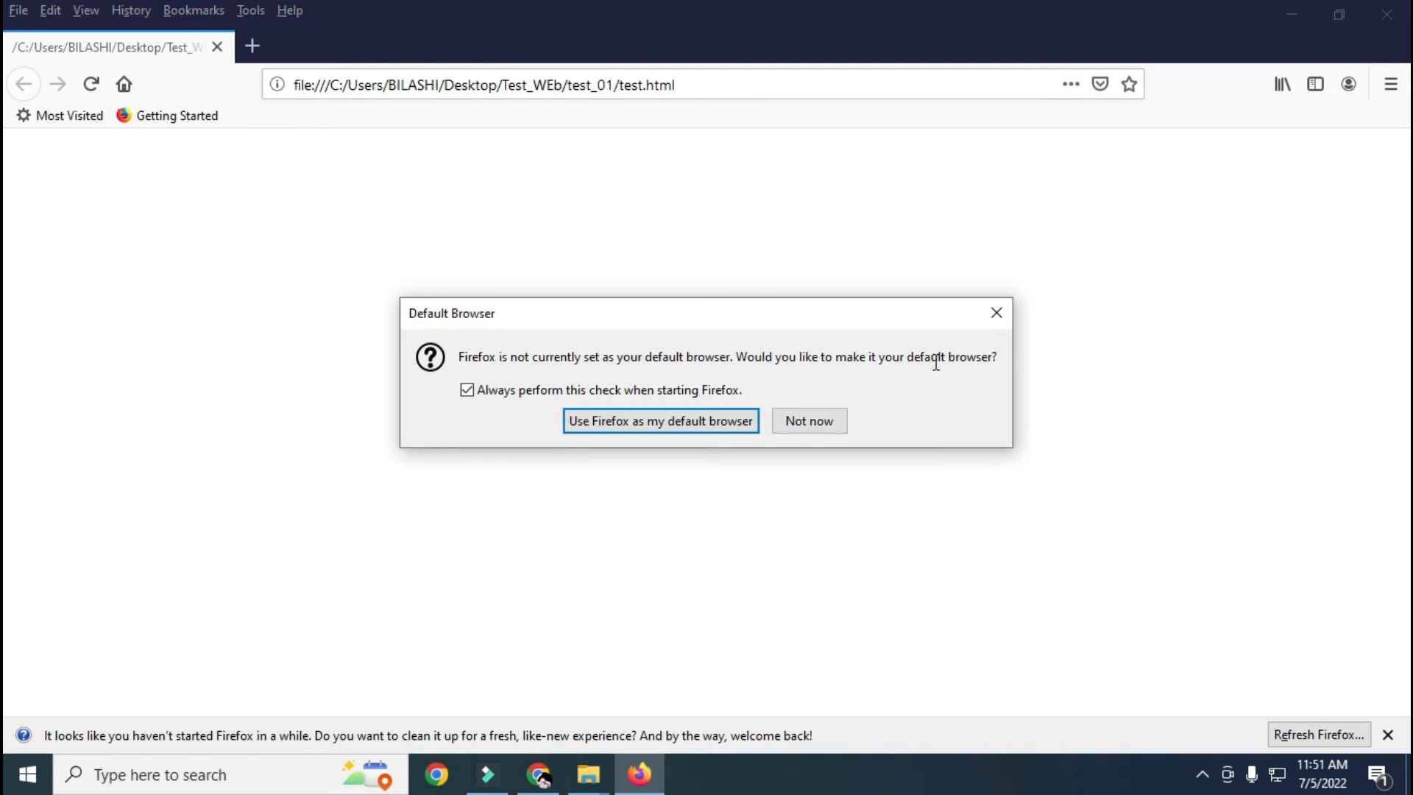
pyautogui.click(815, 424)
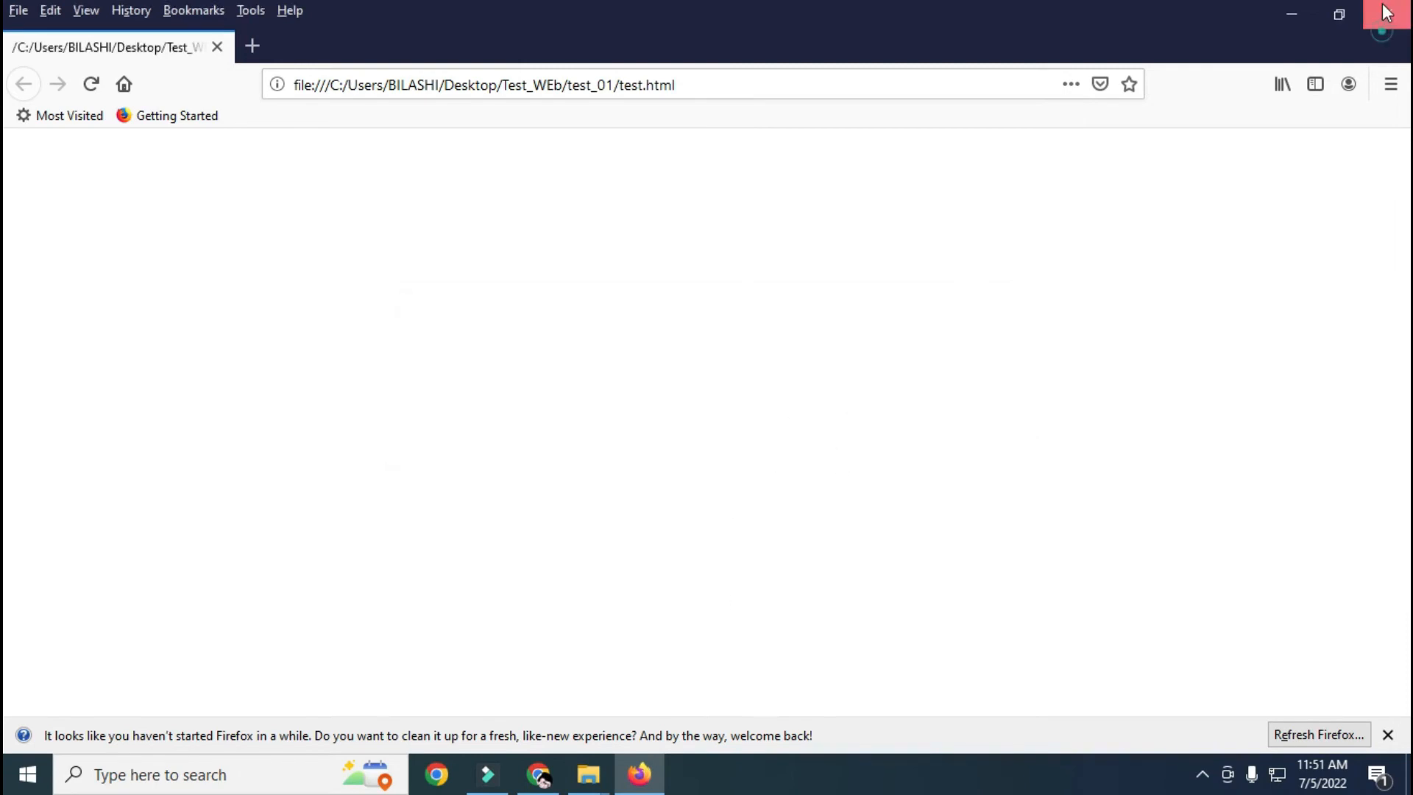
pyautogui.click(1386, 13)
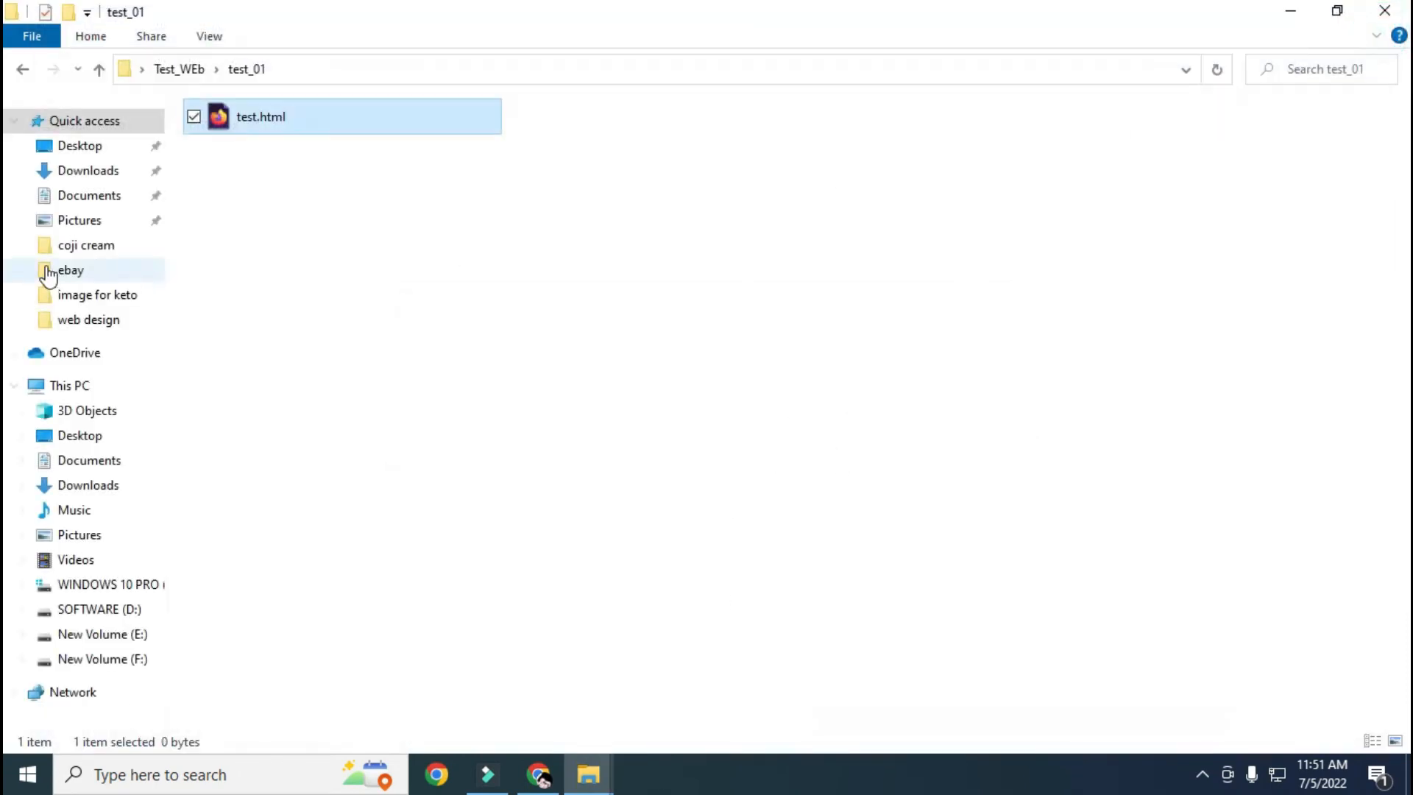
# Set Google Chrome as the app that opens .html files through the properties of test.html.
pyautogui.rightClick(223, 114)
pyautogui.click(318, 597)
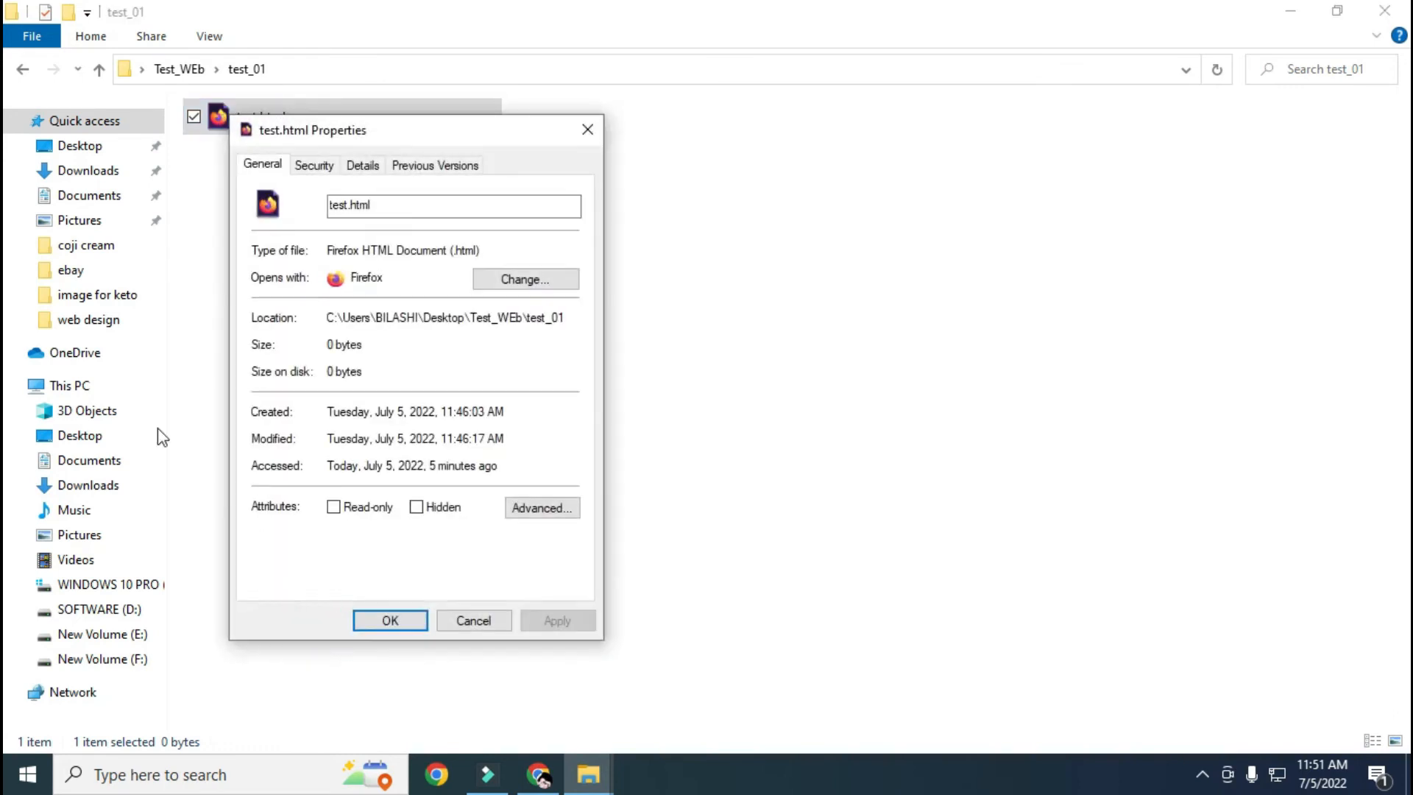
pyautogui.click(530, 286)
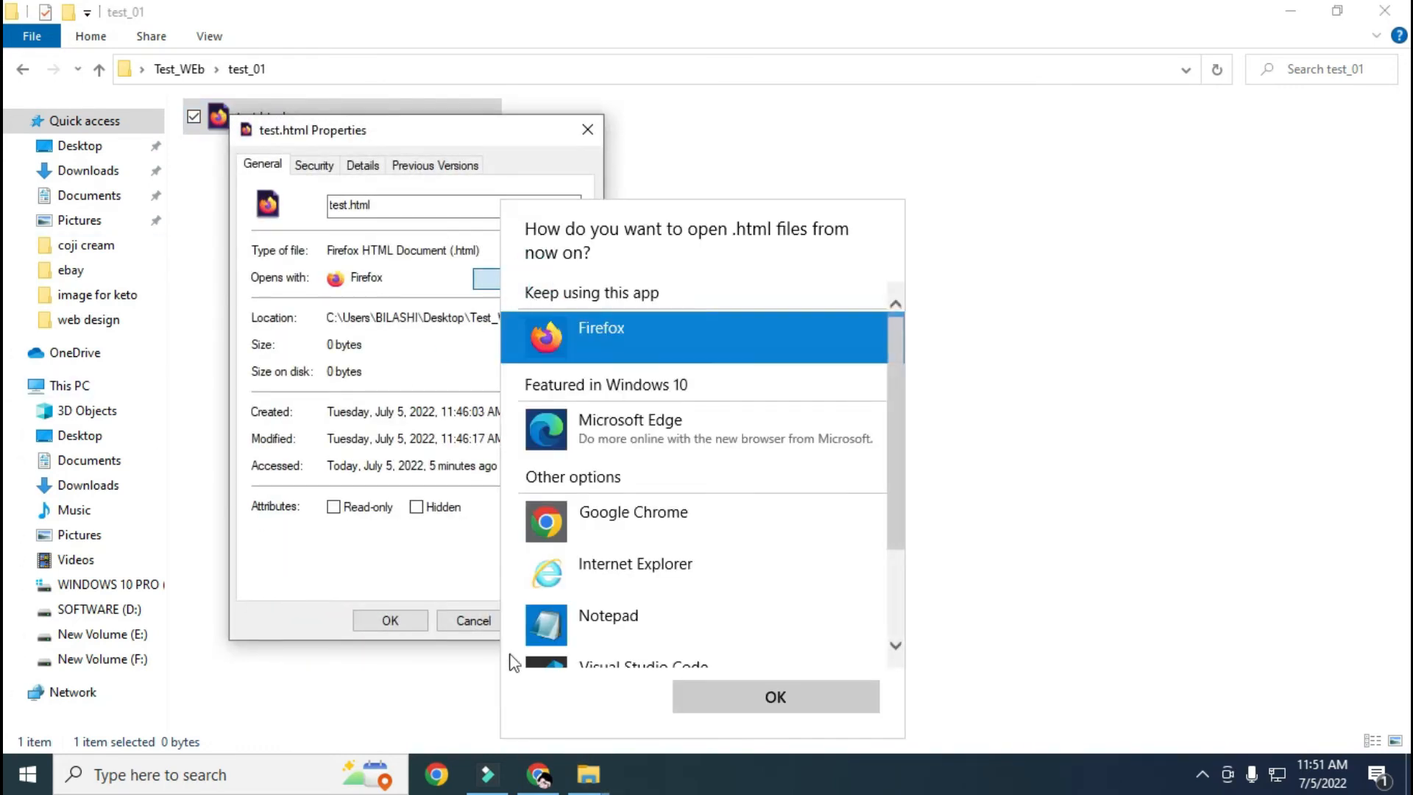
pyautogui.click(642, 513)
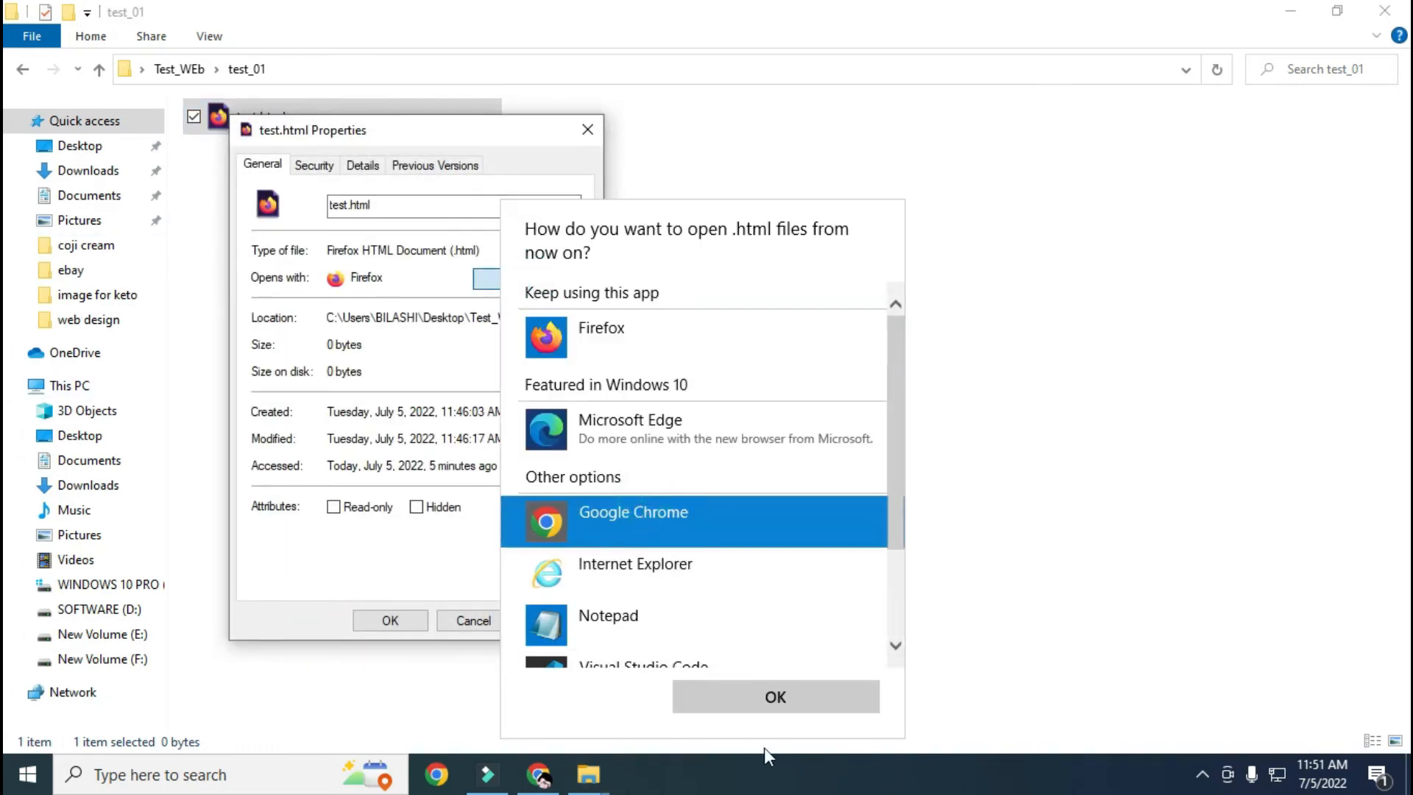
pyautogui.click(770, 698)
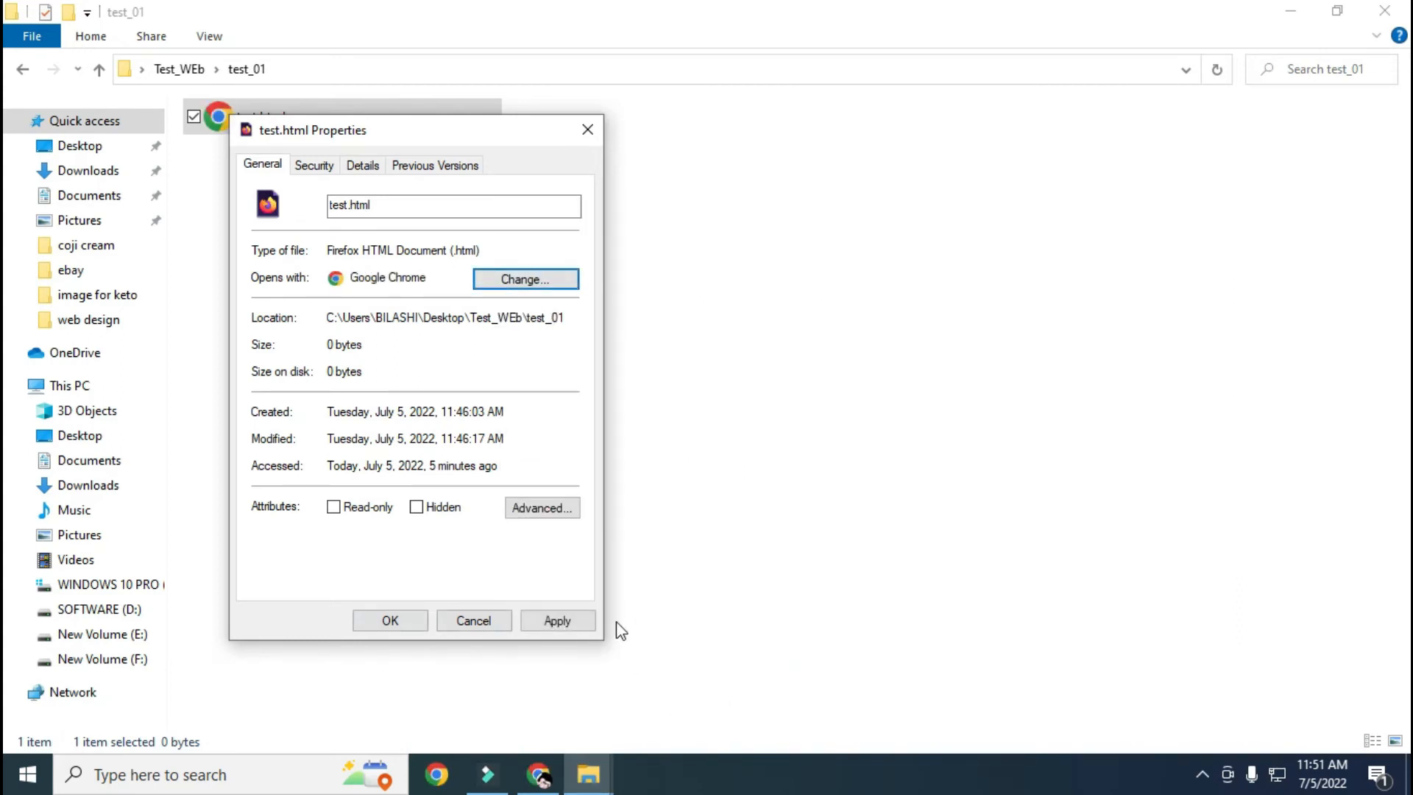
pyautogui.click(575, 624)
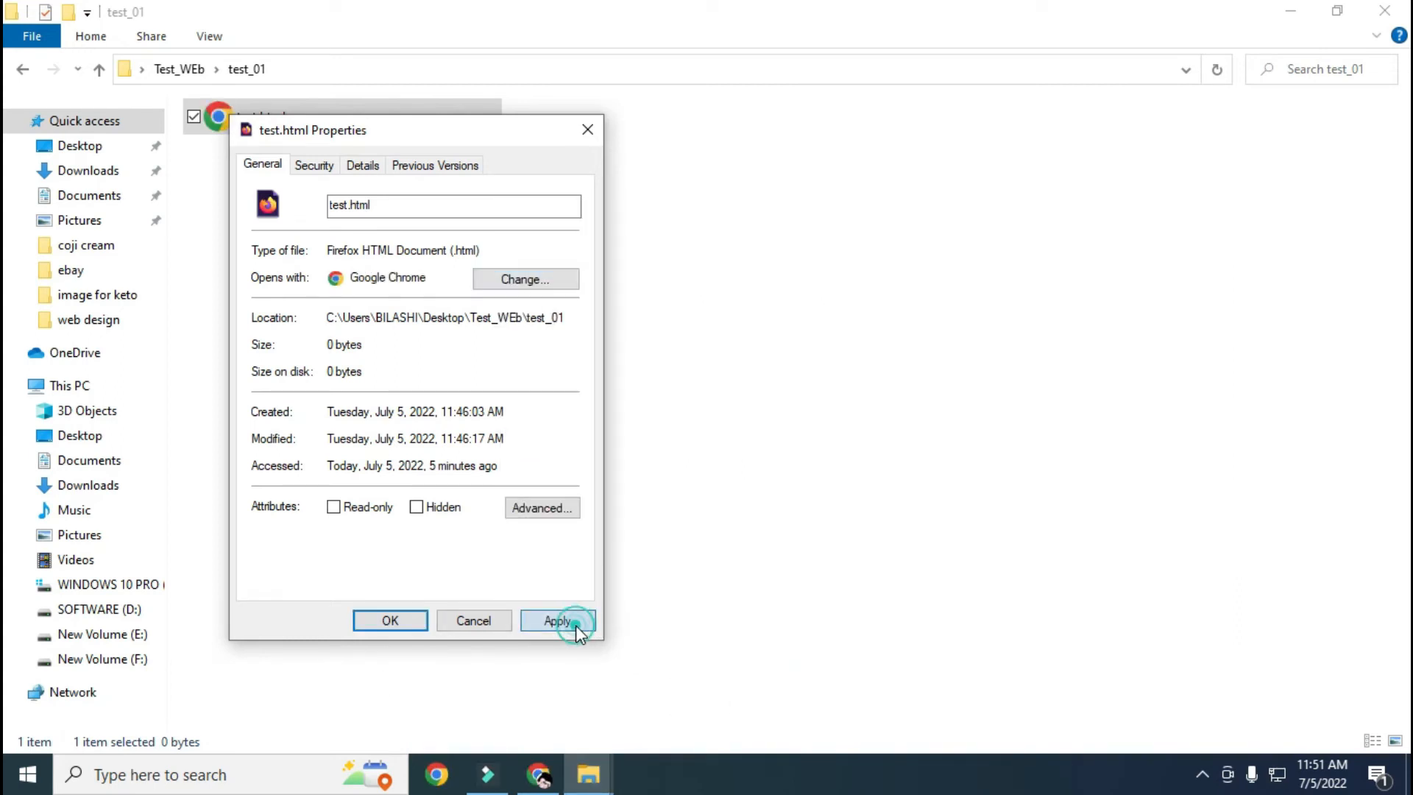
pyautogui.click(390, 622)
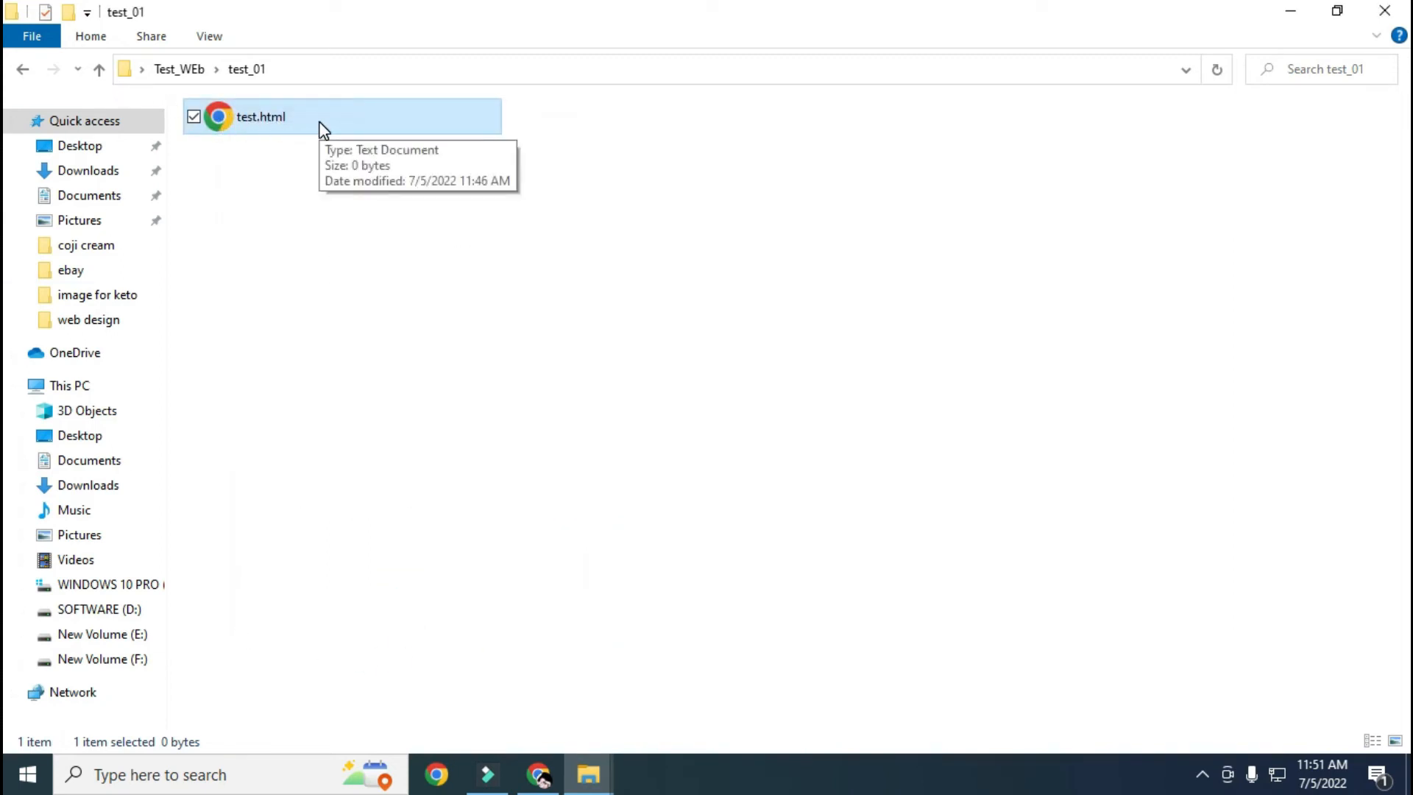
# Open test.html to check it in Google Chrome, and minimize the browser window.
pyautogui.doubleClick(321, 126)
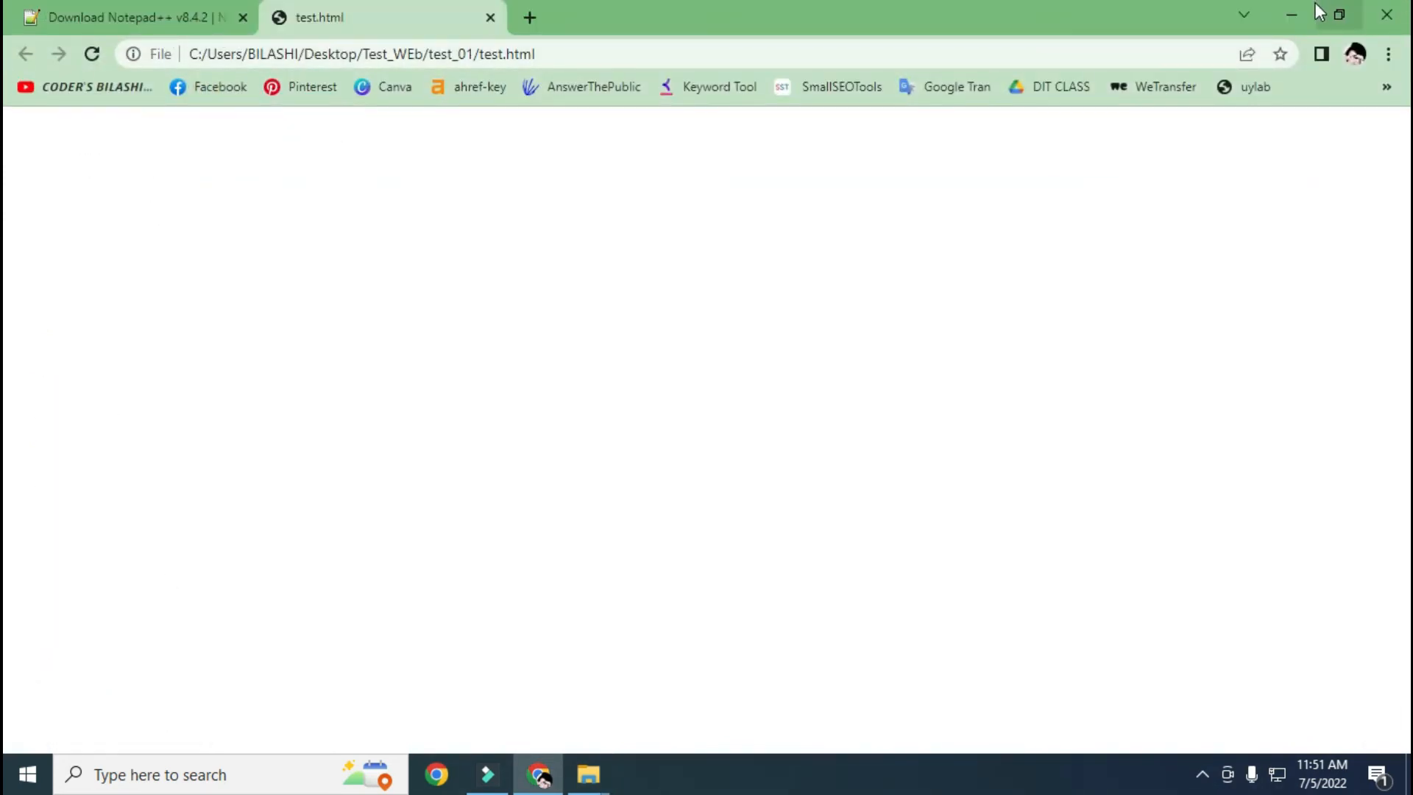
pyautogui.click(1293, 14)
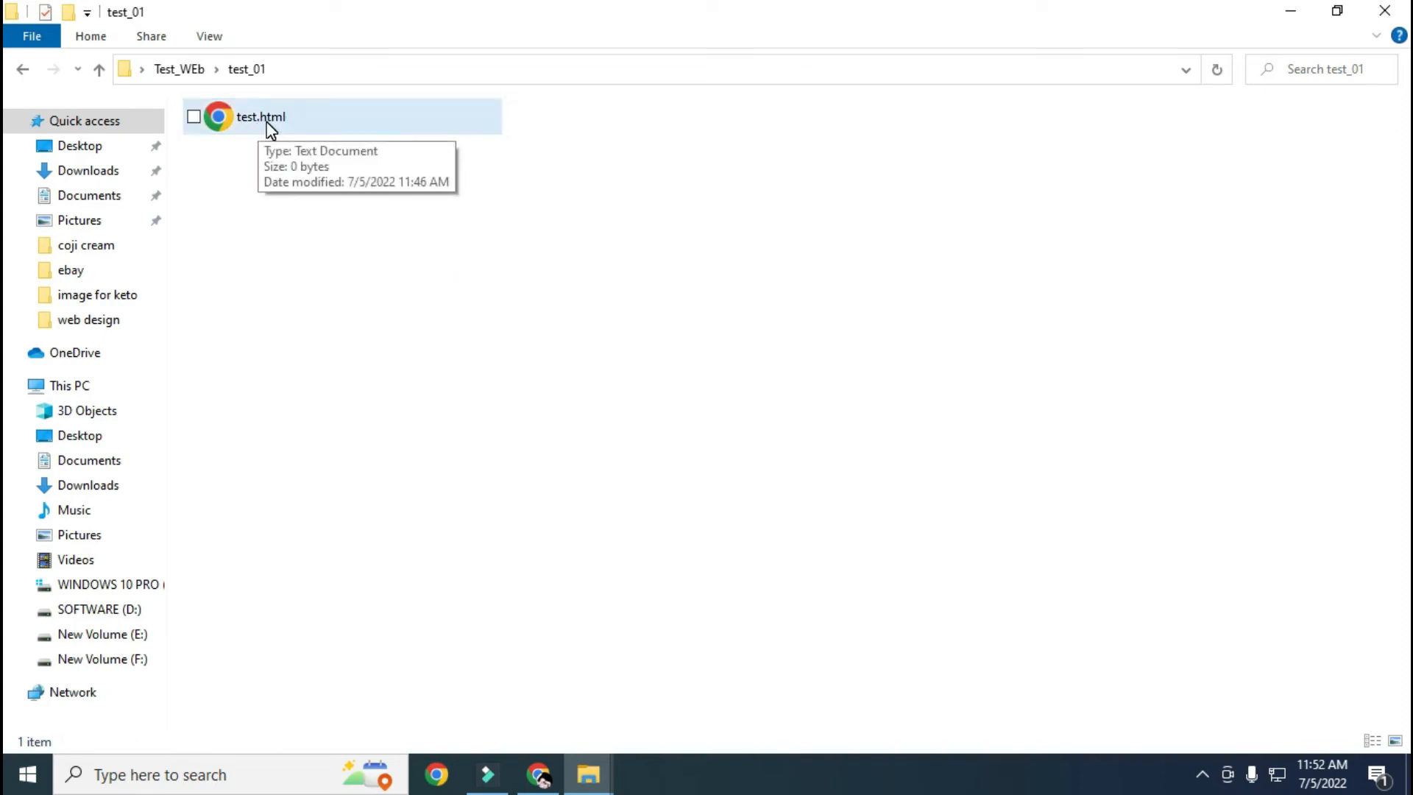
pyautogui.click(213, 36)
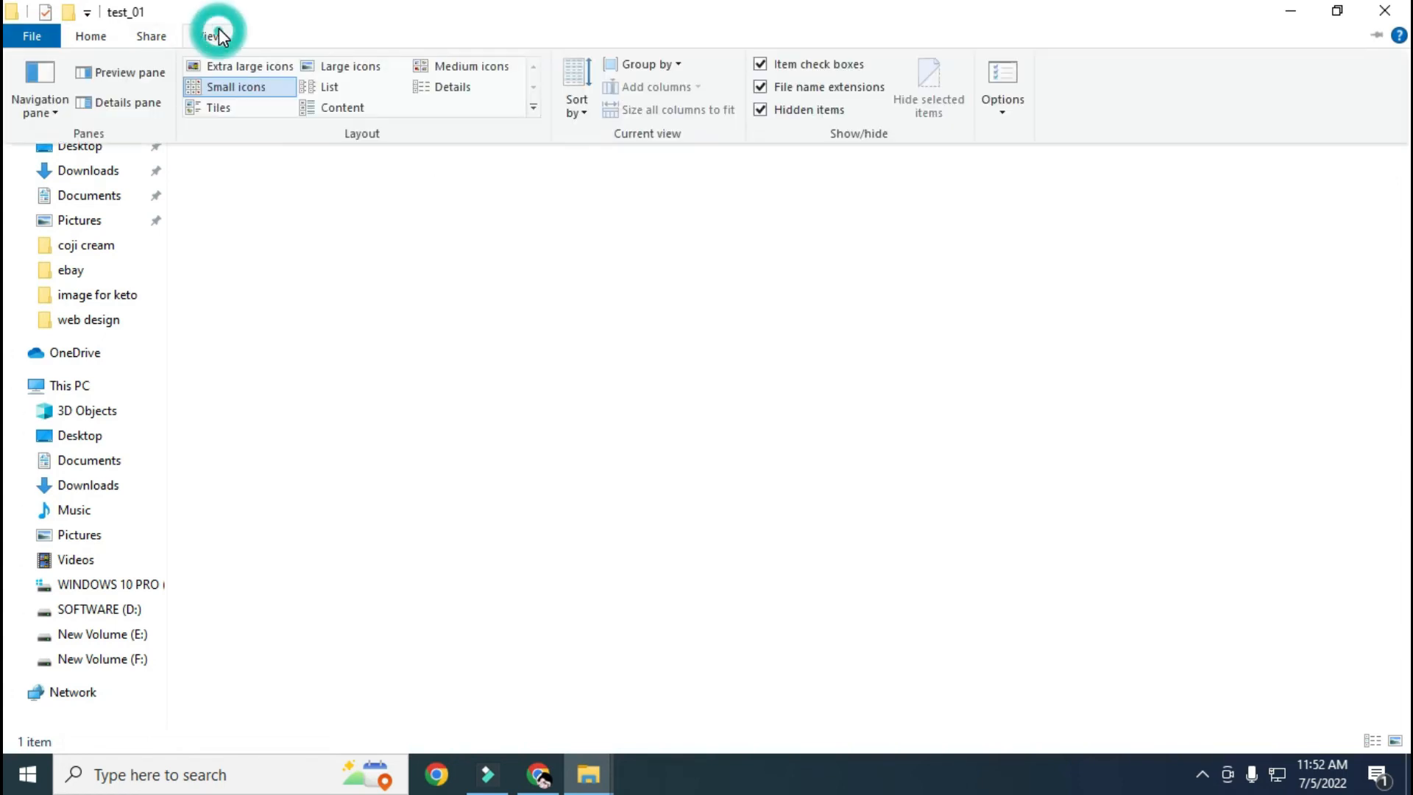
pyautogui.click(778, 372)
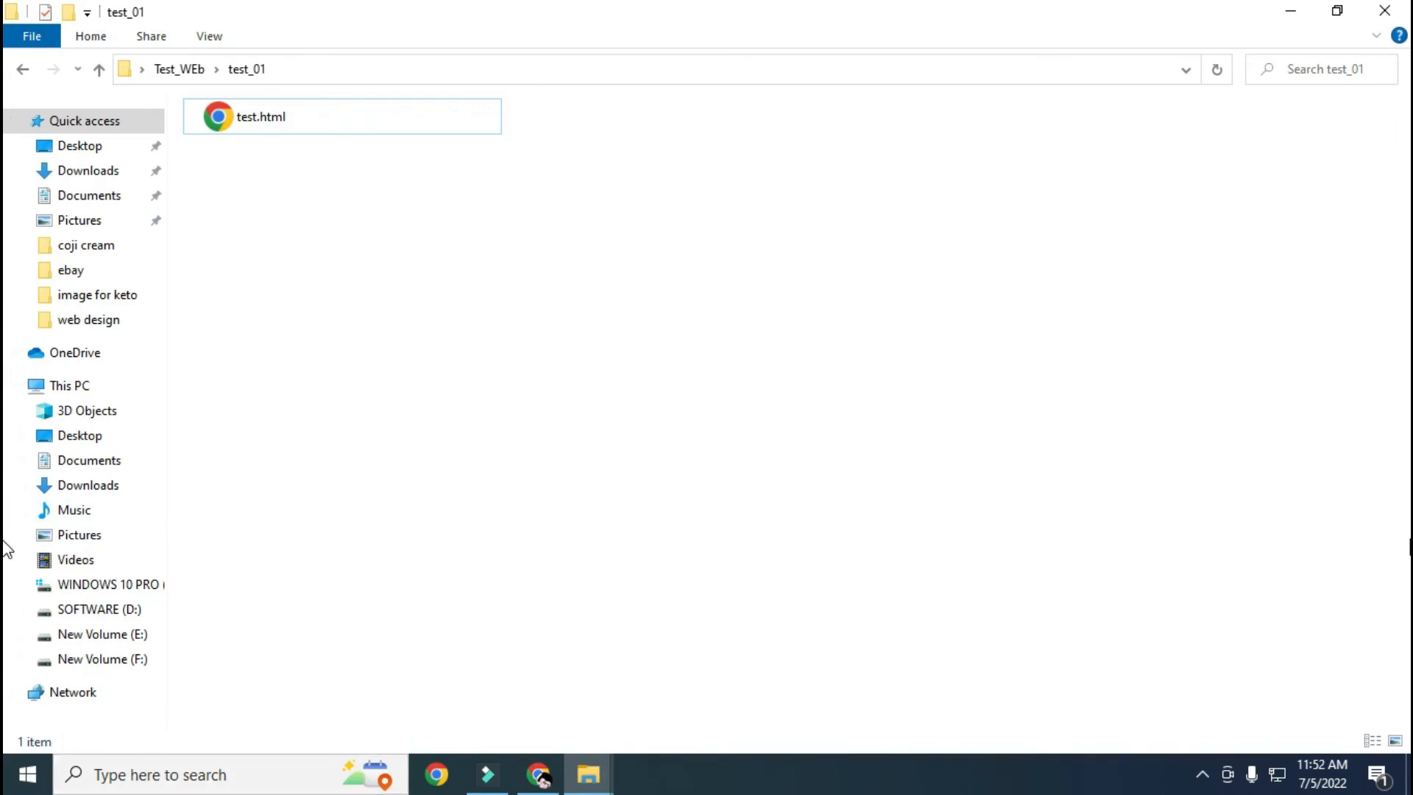
pyautogui.moveTo(543, 778)
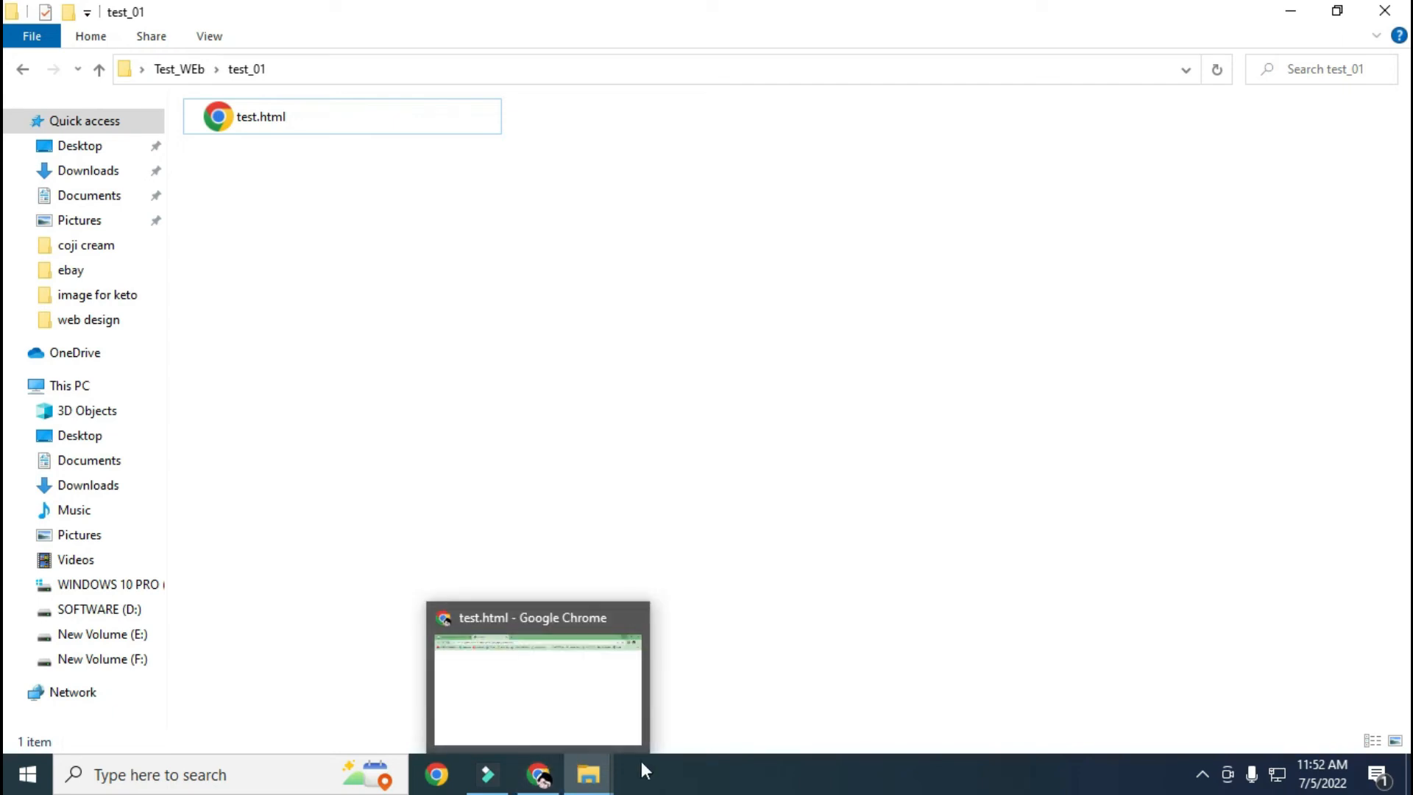
# Open Control Panel and display its items as large icons.
pyautogui.click(158, 770)
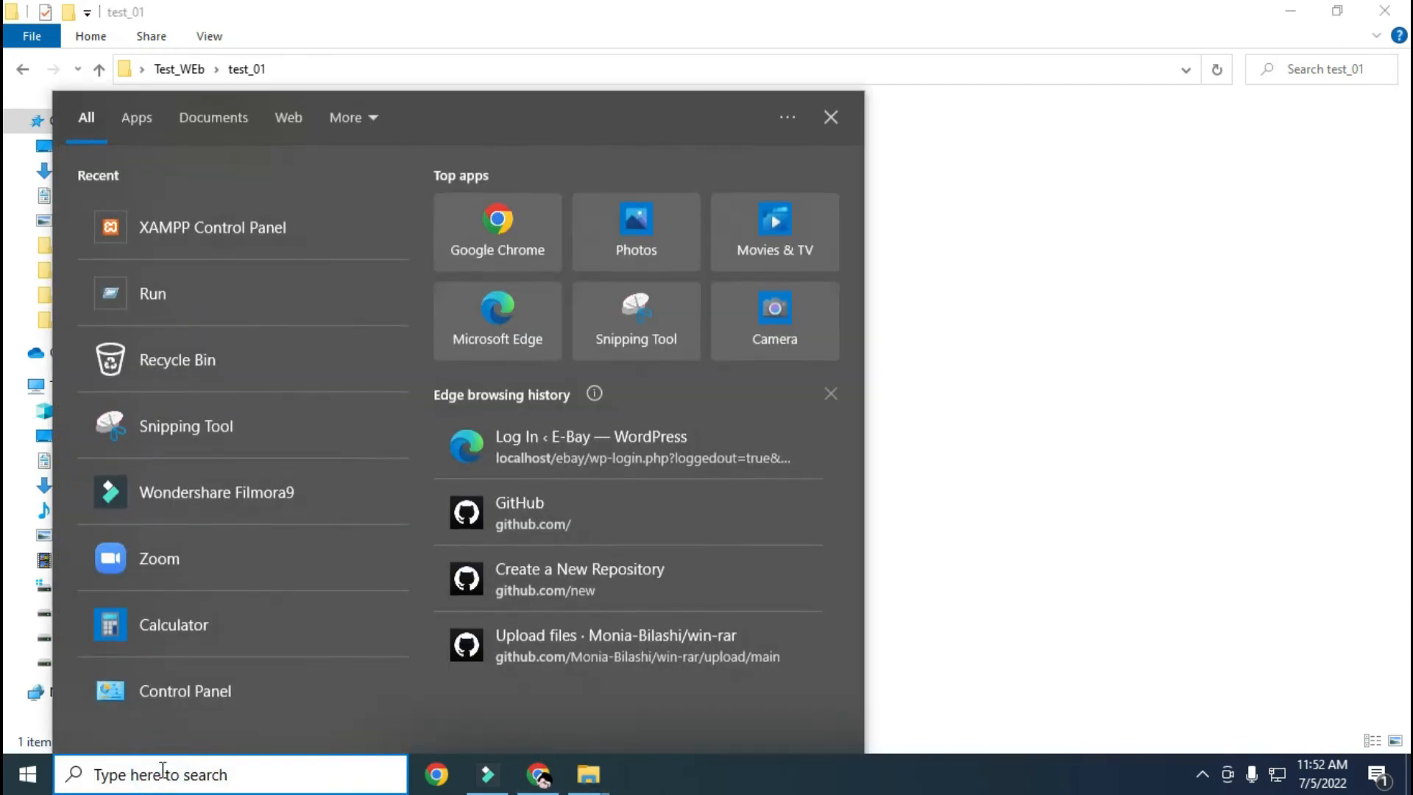
pyautogui.write('control')
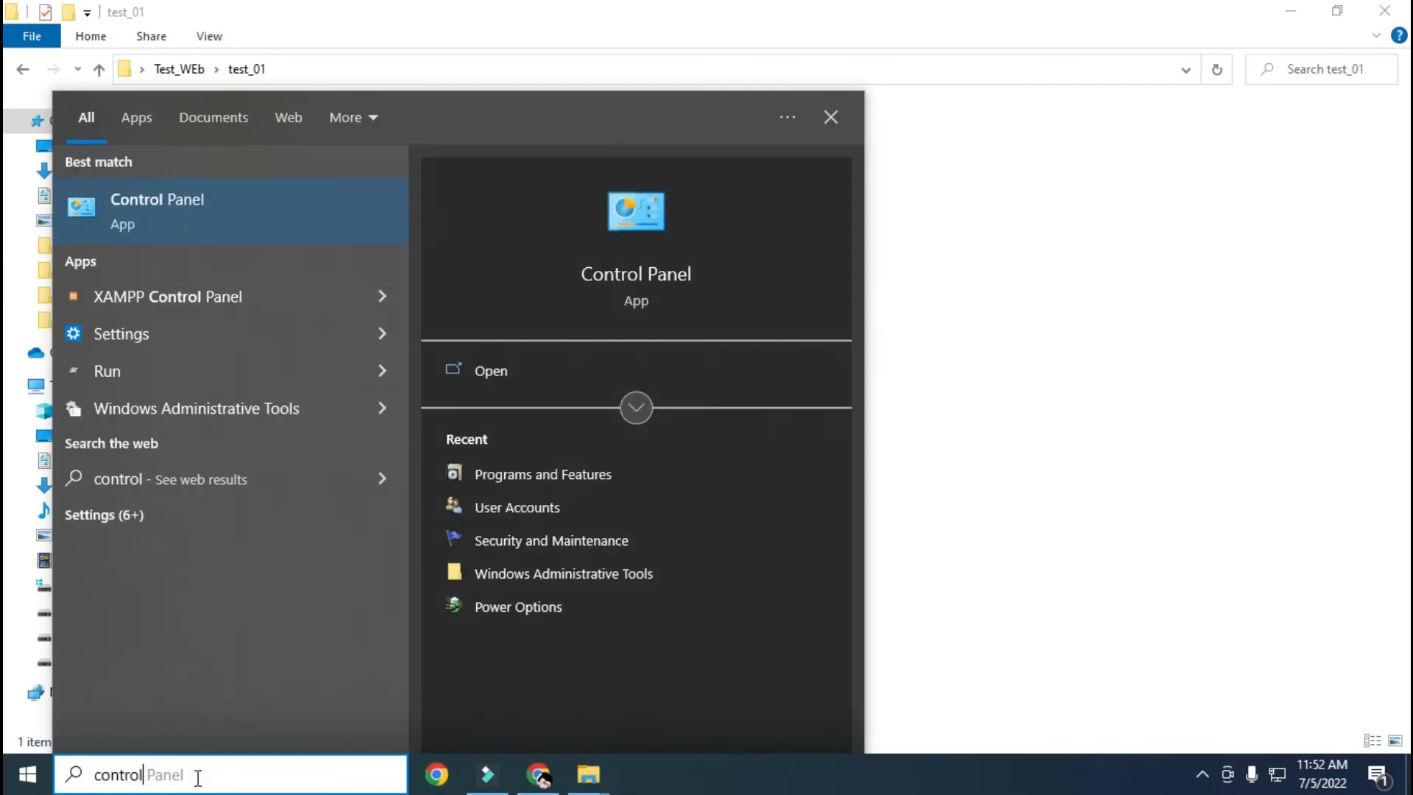
pyautogui.press('Return')
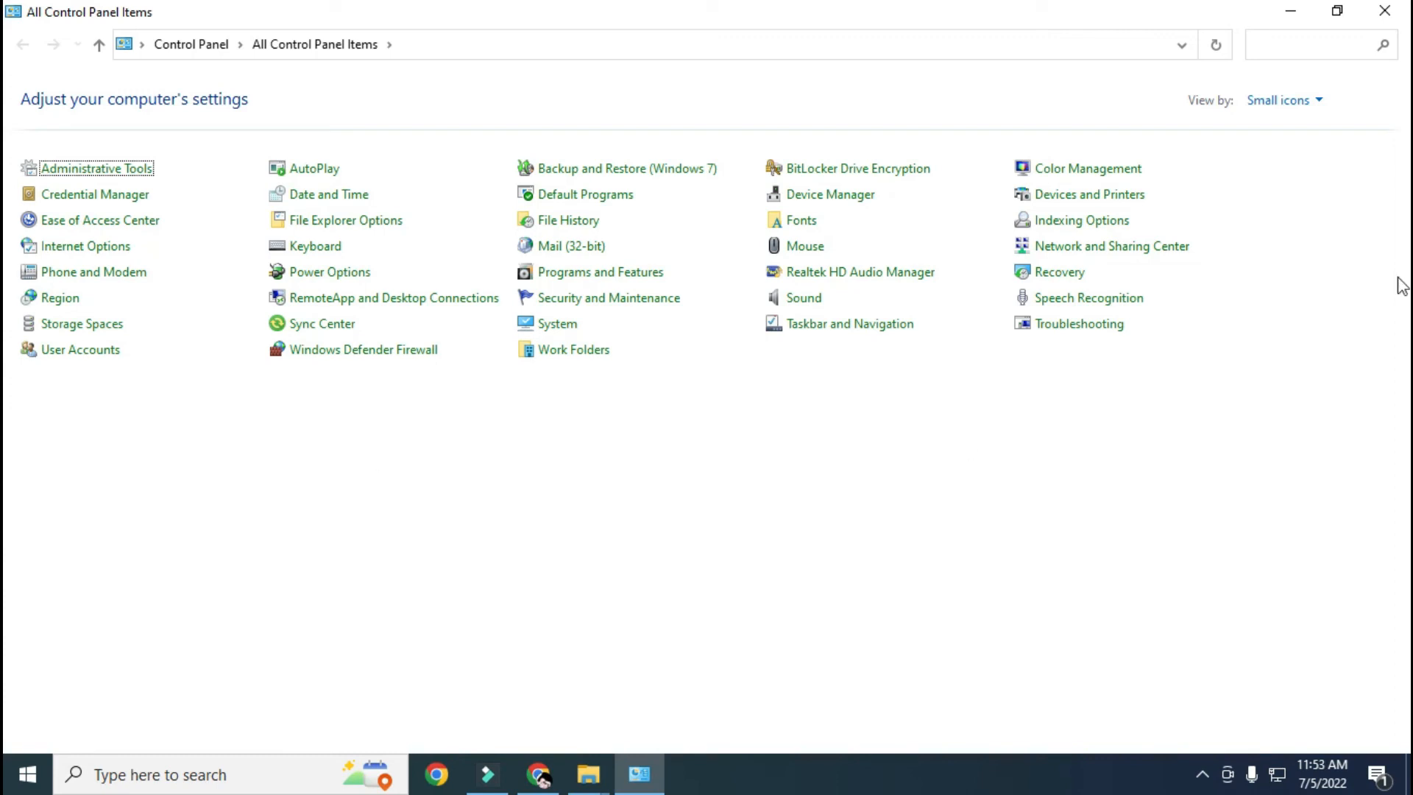
pyautogui.click(1312, 103)
pyautogui.click(1304, 159)
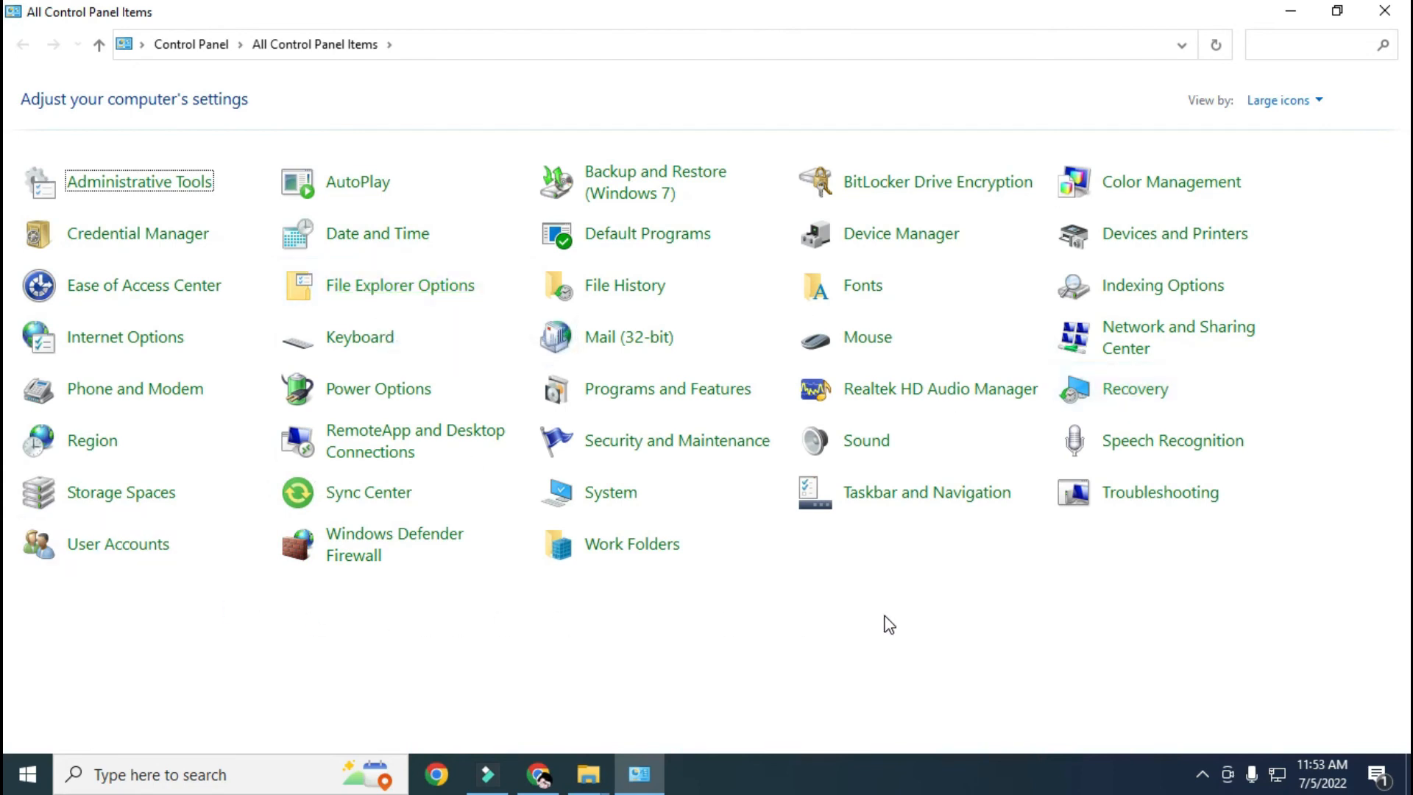
# In File Explorer Options, turn "Hide extensions for known file types" on and back off, apply the settings, and close Control Panel.
pyautogui.click(371, 287)
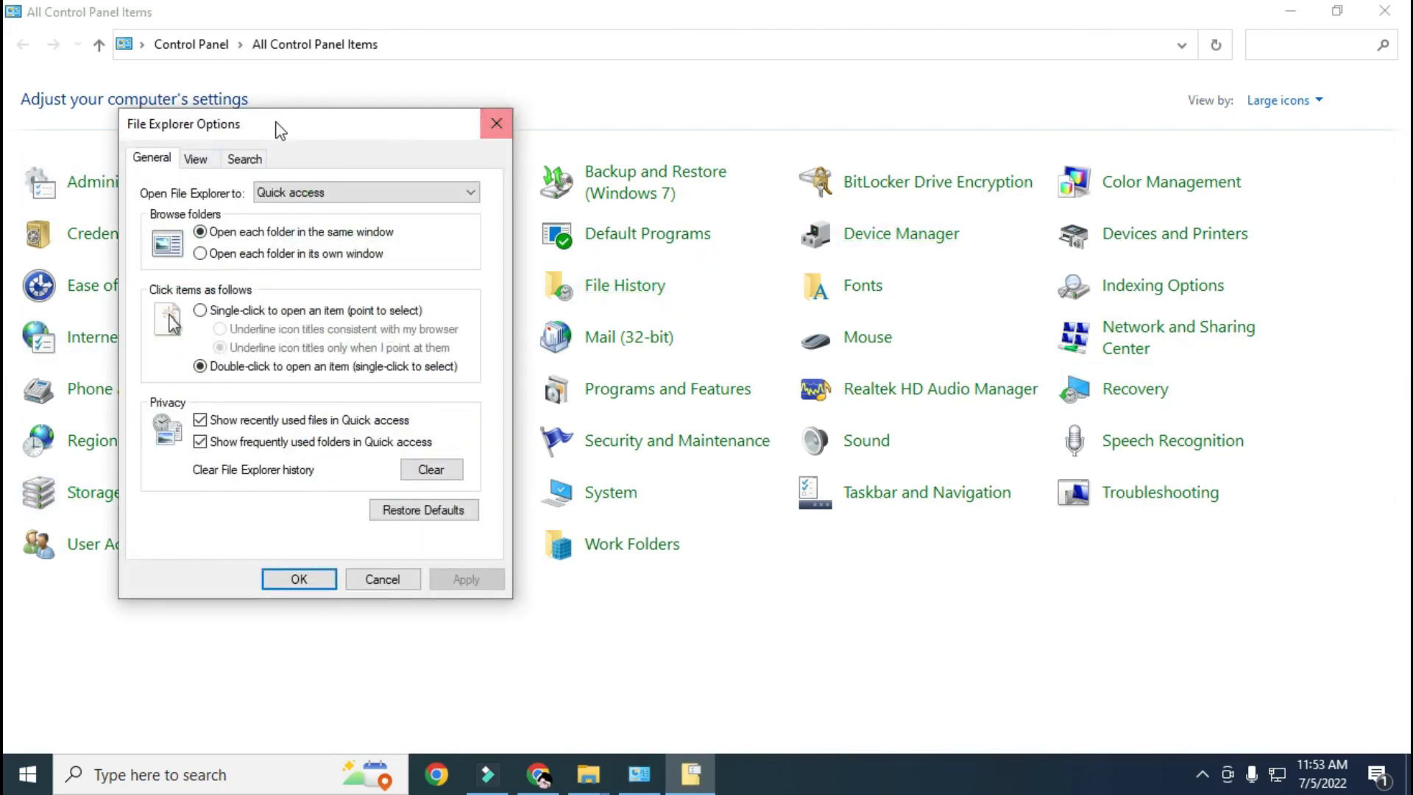
pyautogui.click(196, 160)
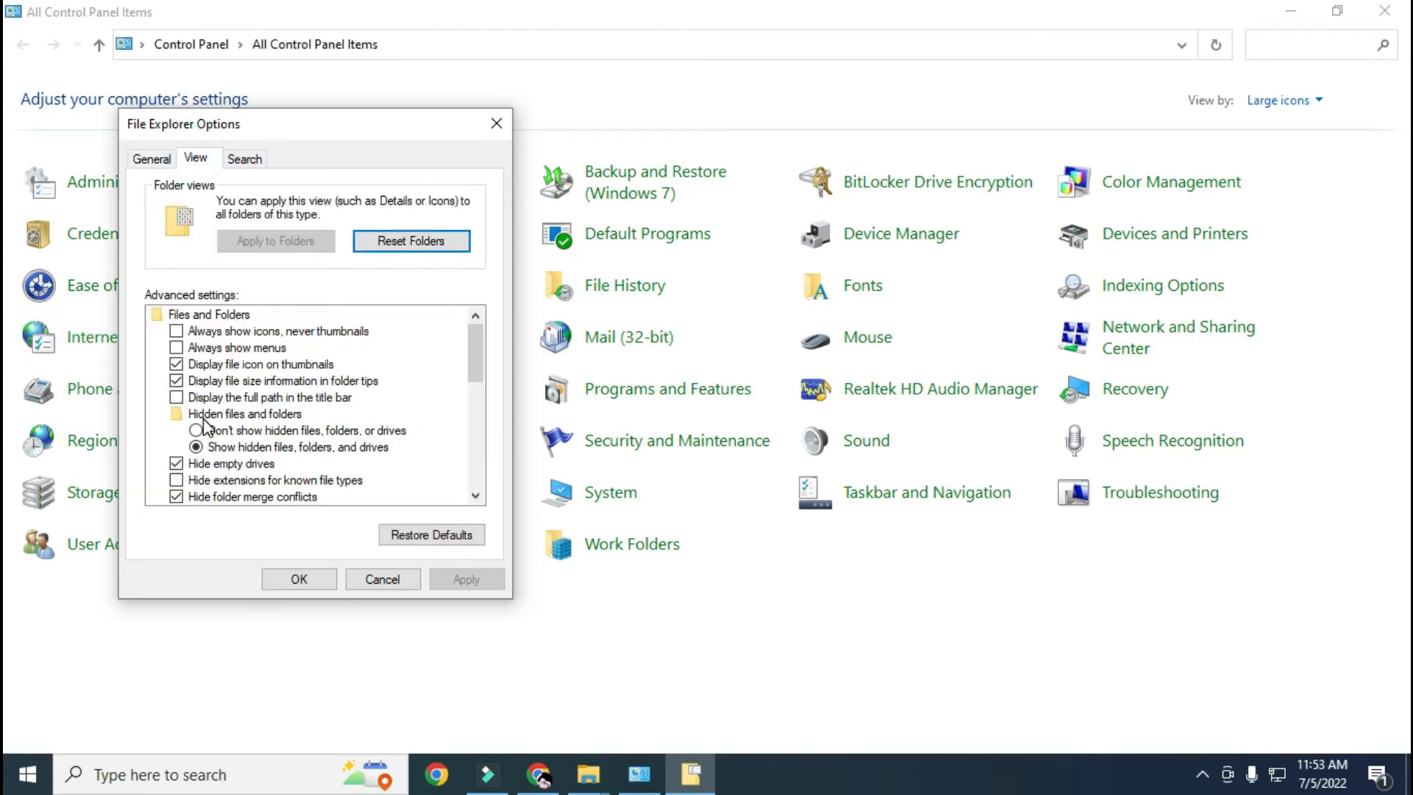
pyautogui.scroll(-1, 205, 433)
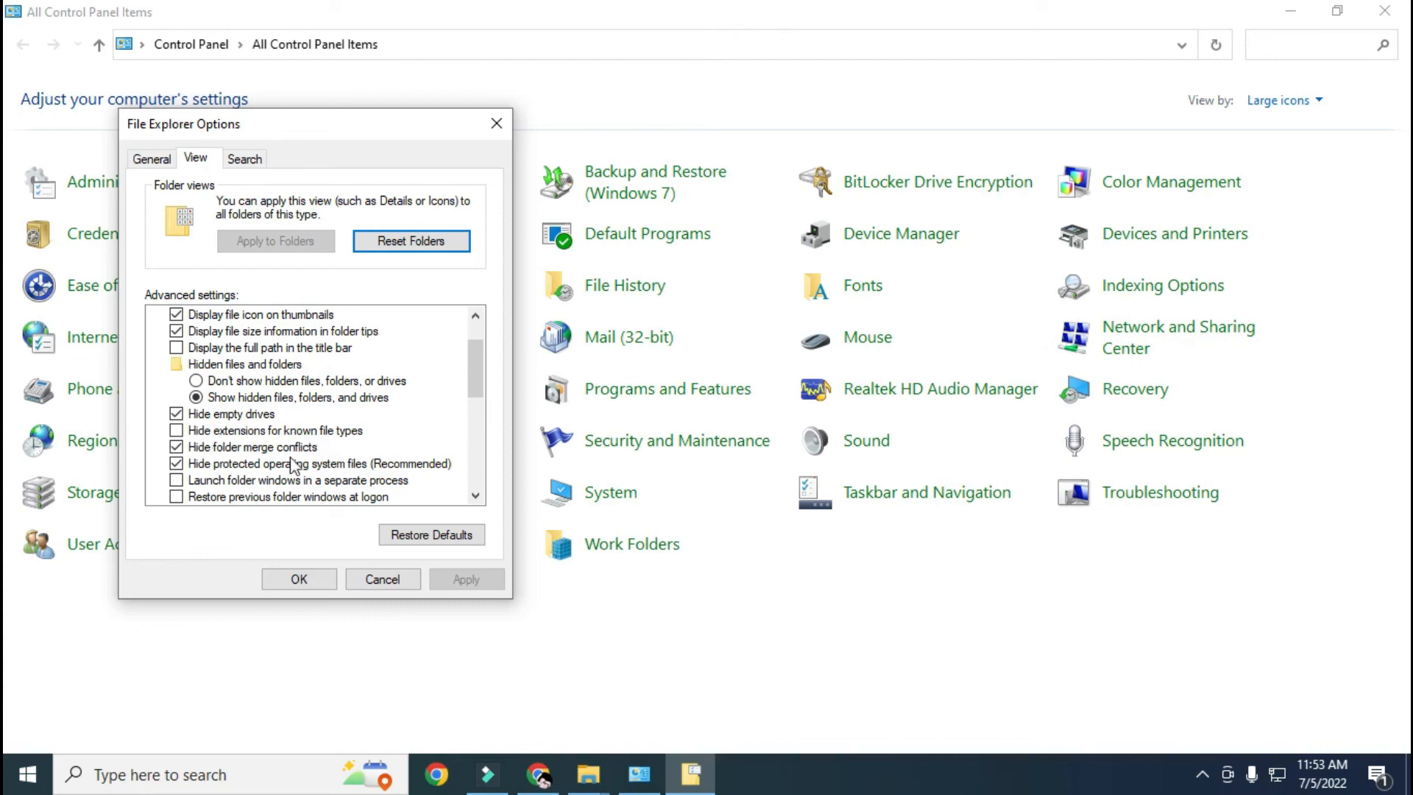
pyautogui.click(177, 432)
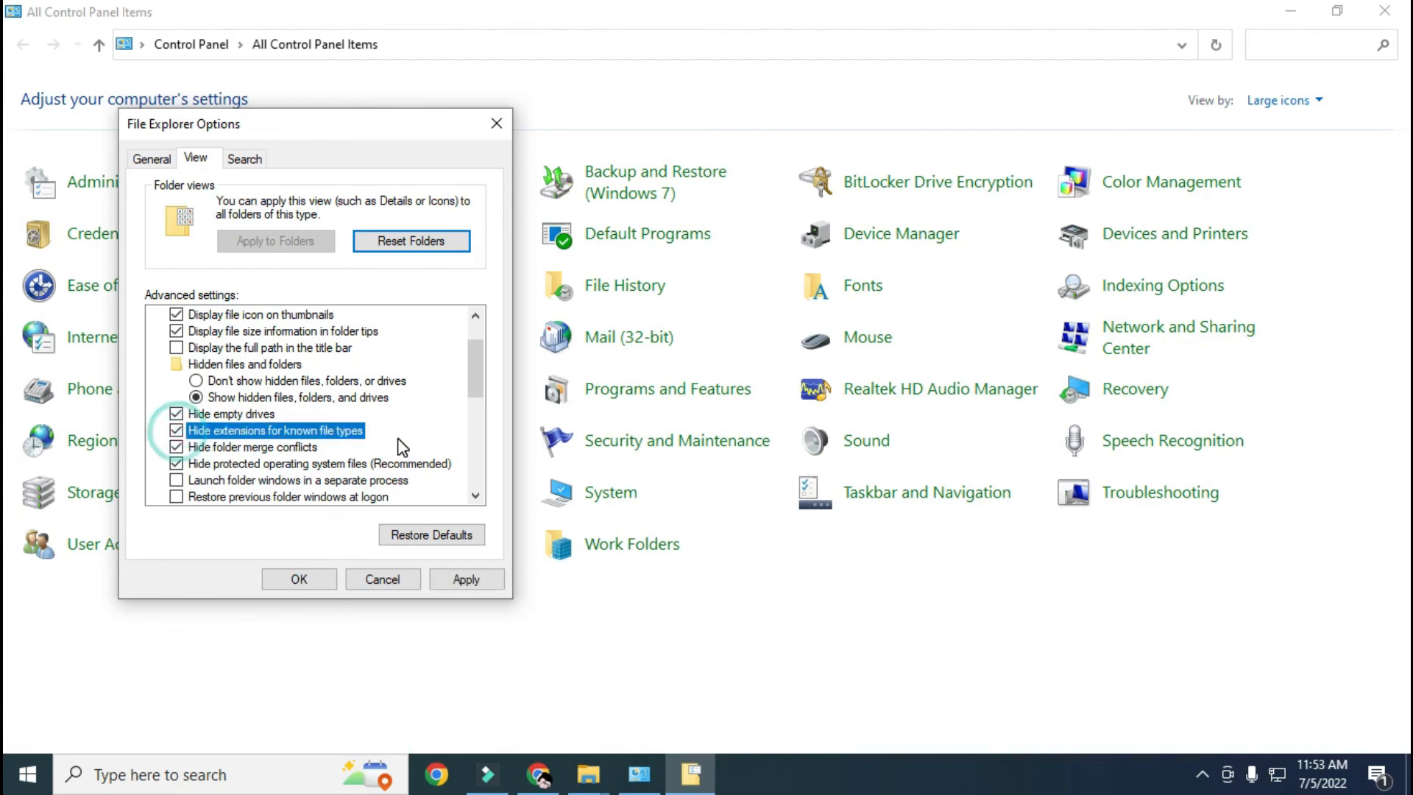
pyautogui.click(177, 434)
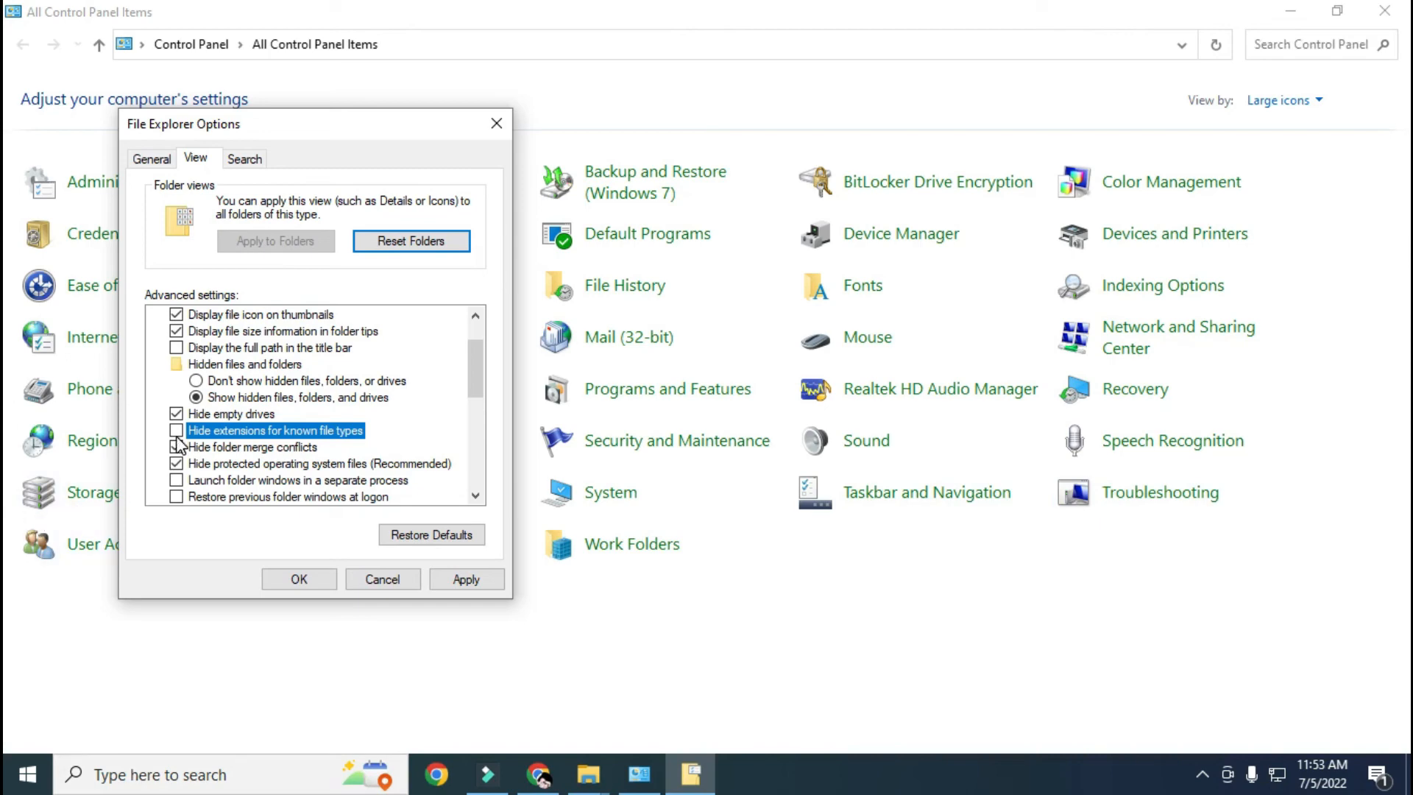
pyautogui.click(481, 580)
pyautogui.click(305, 589)
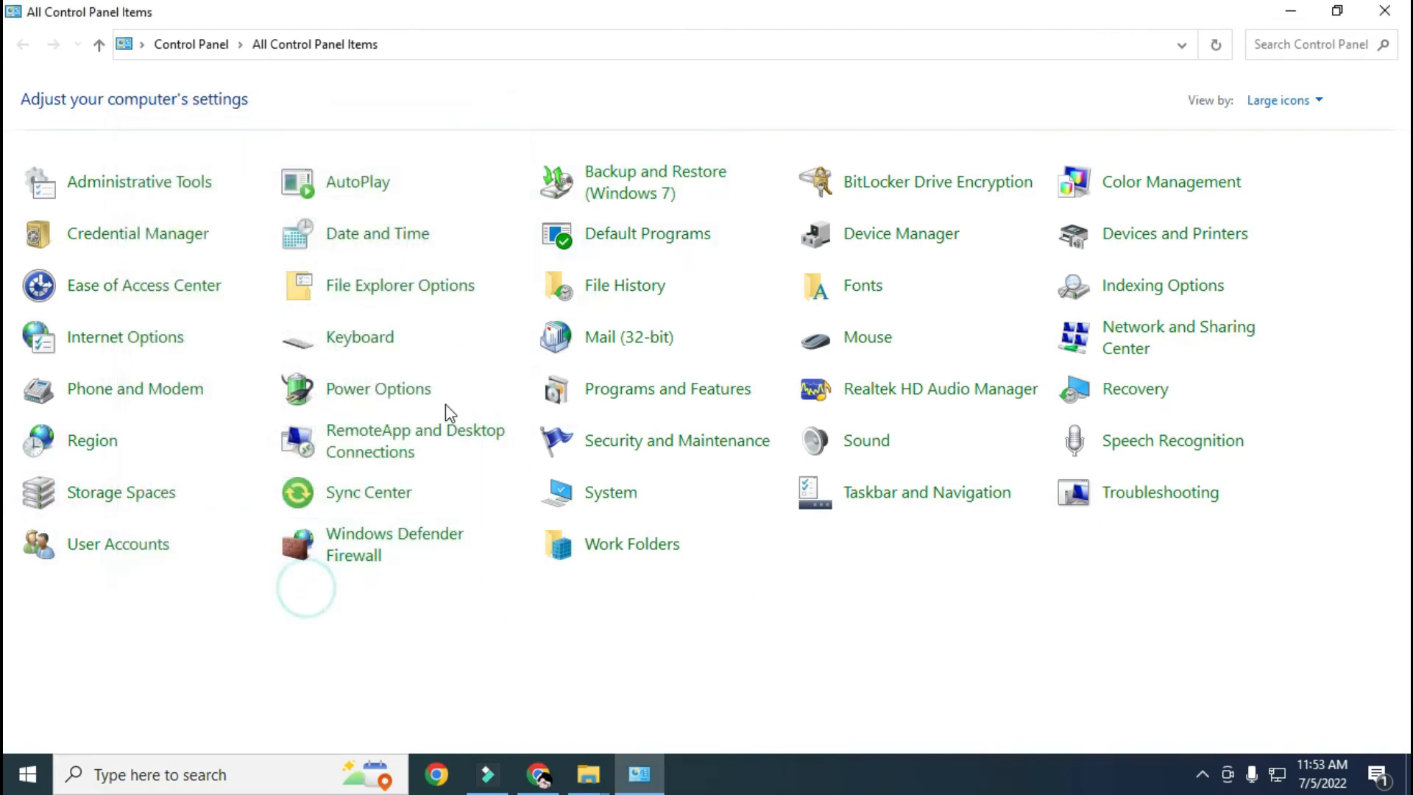
pyautogui.click(1390, 11)
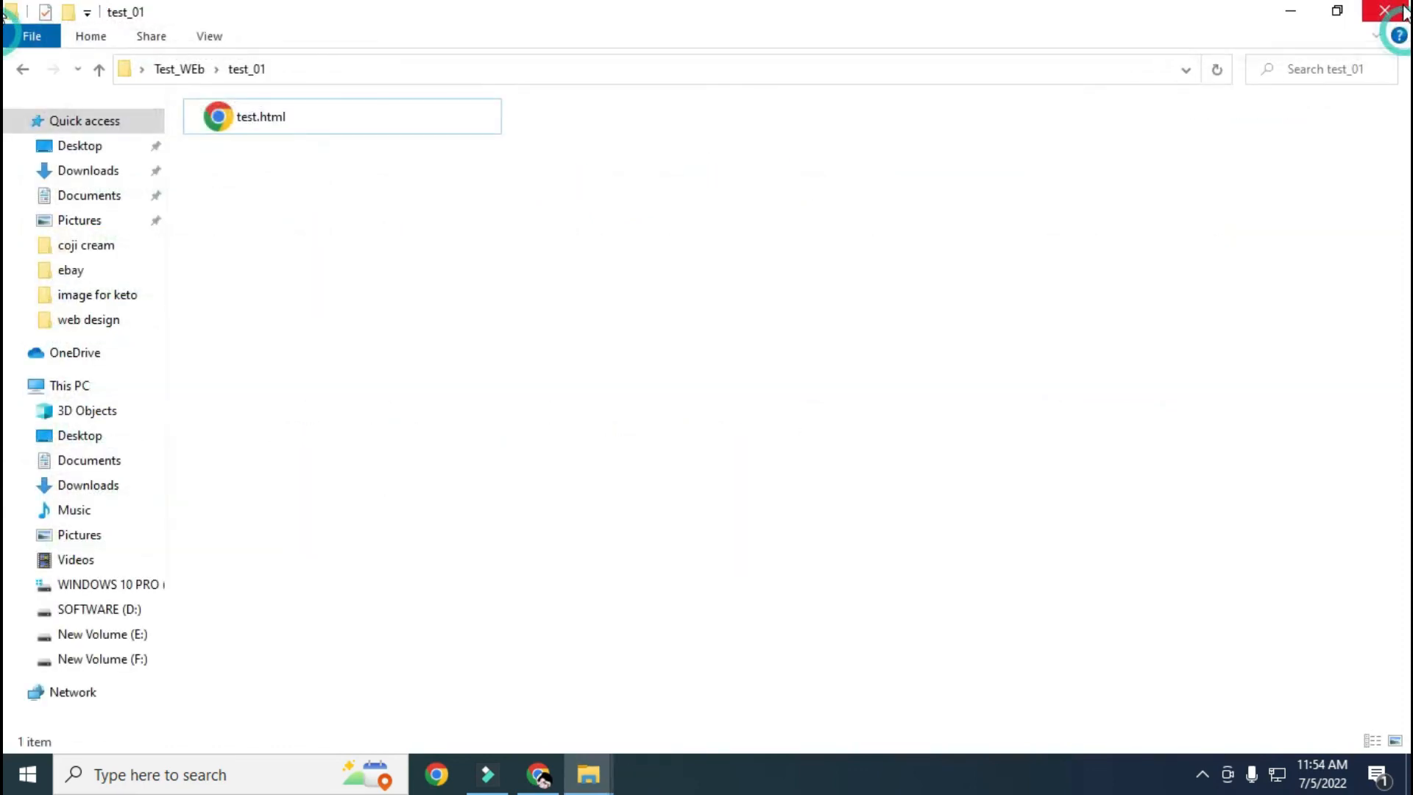
pyautogui.click(508, 384)
pyautogui.click(596, 380)
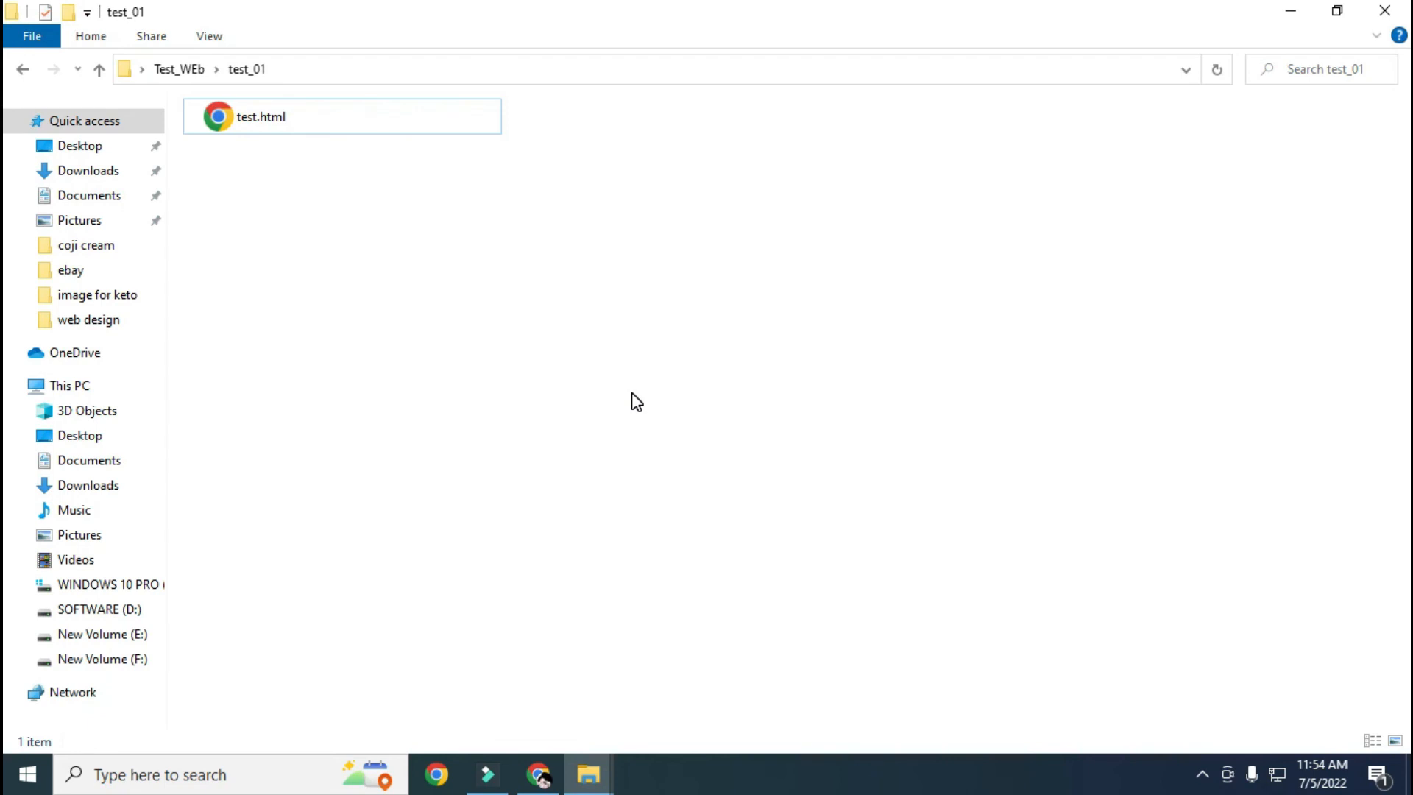
# Bring up the choice of another app for opening test.html and expand it to show more apps.
pyautogui.click(258, 119)
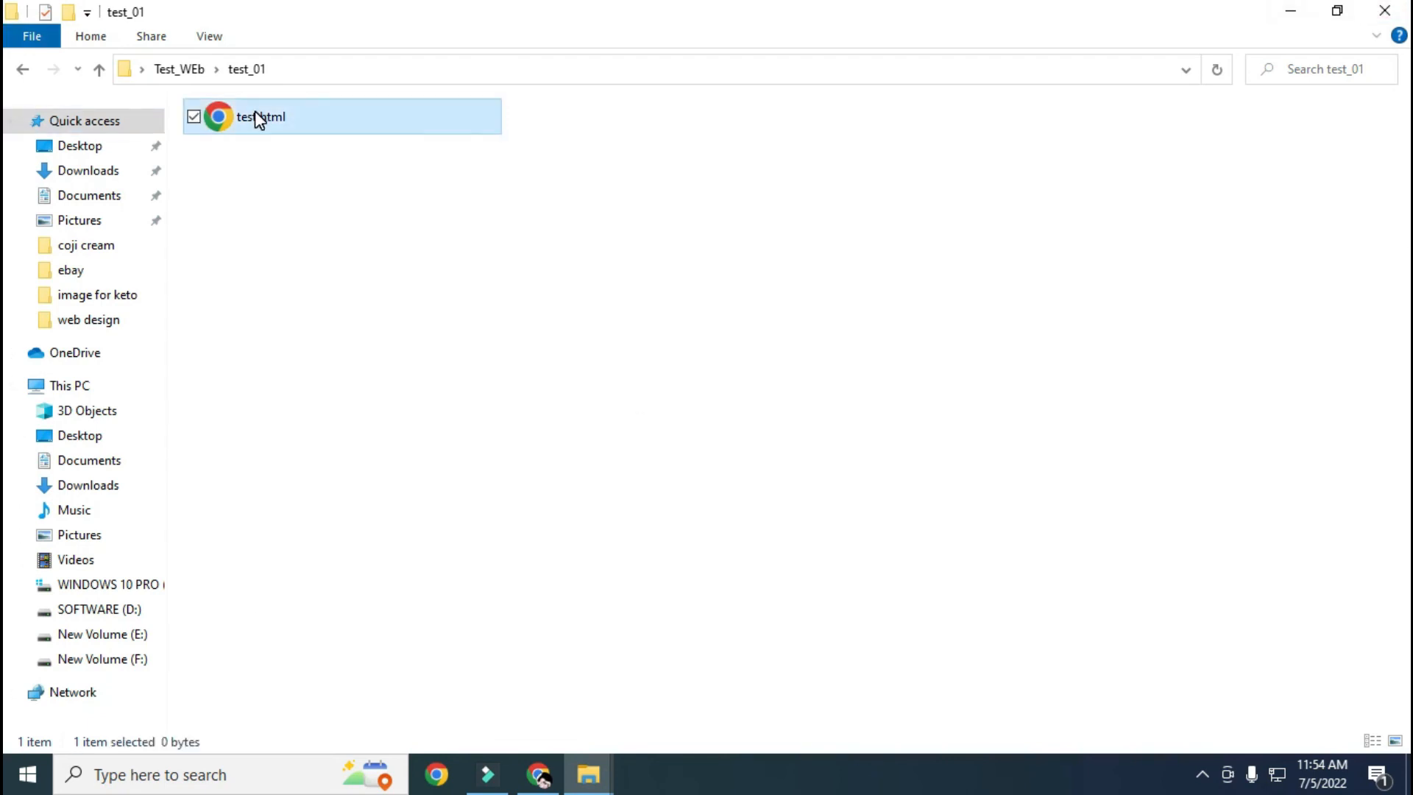
pyautogui.rightClick(259, 120)
pyautogui.click(577, 142)
pyautogui.click(285, 117)
pyautogui.rightClick(284, 112)
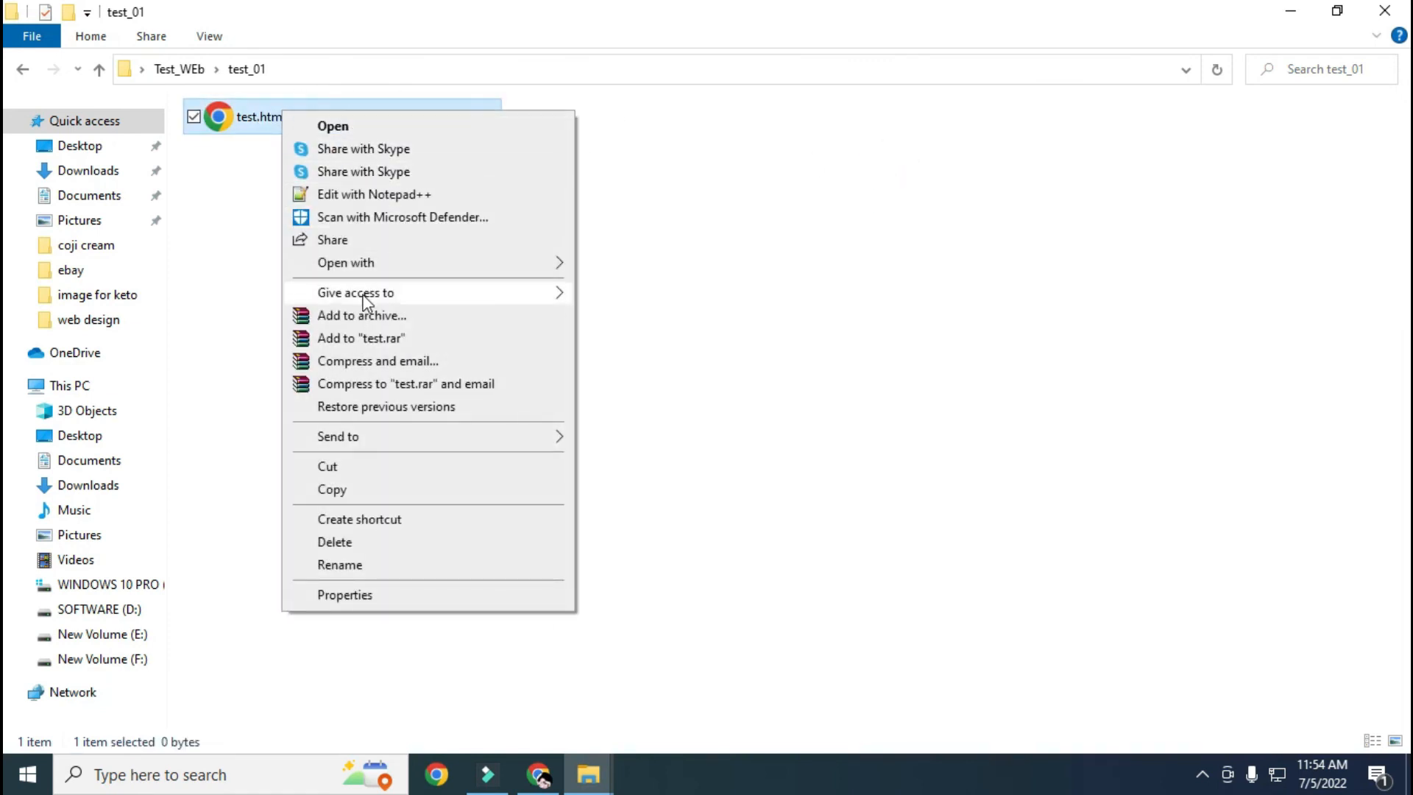
pyautogui.moveTo(371, 271)
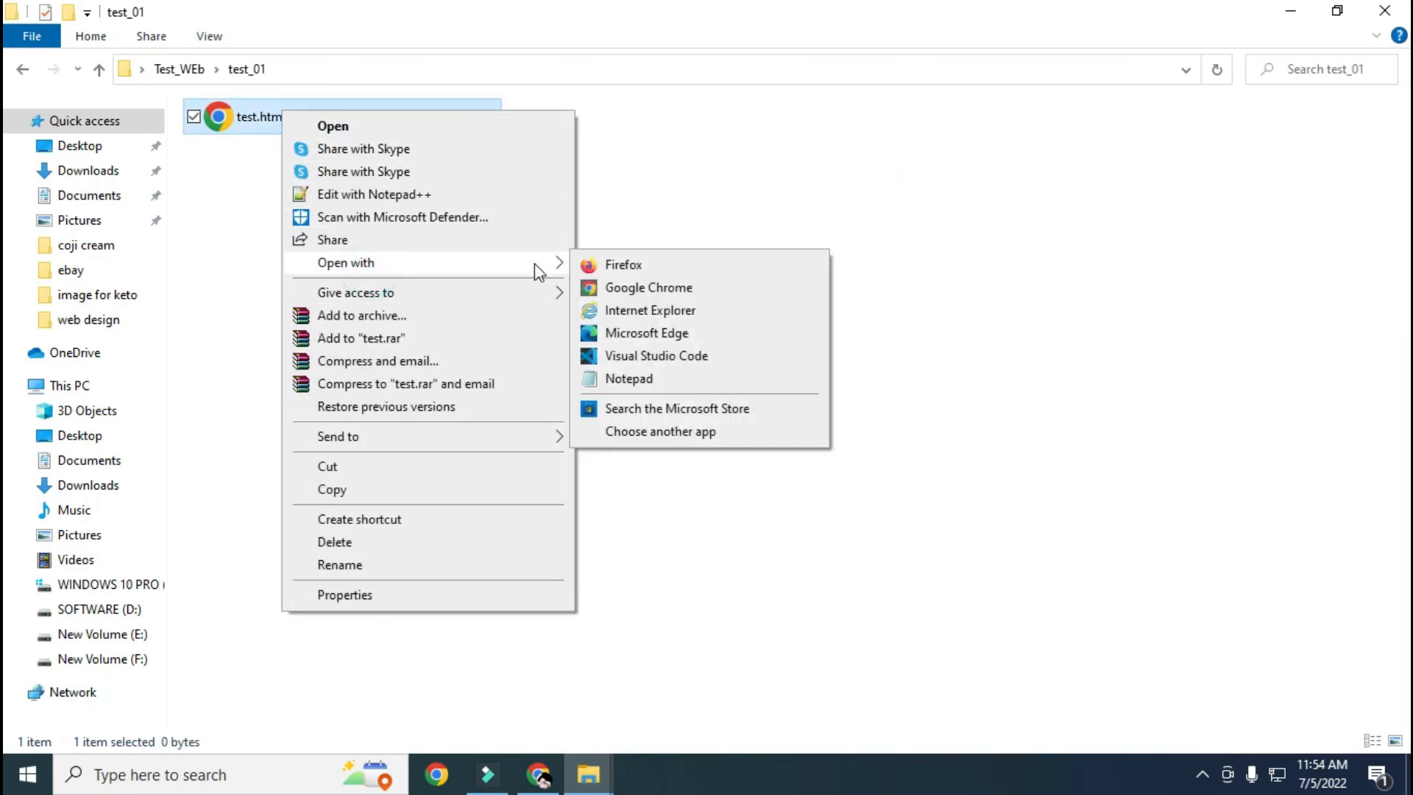
pyautogui.click(648, 432)
pyautogui.scroll(-3, 647, 442)
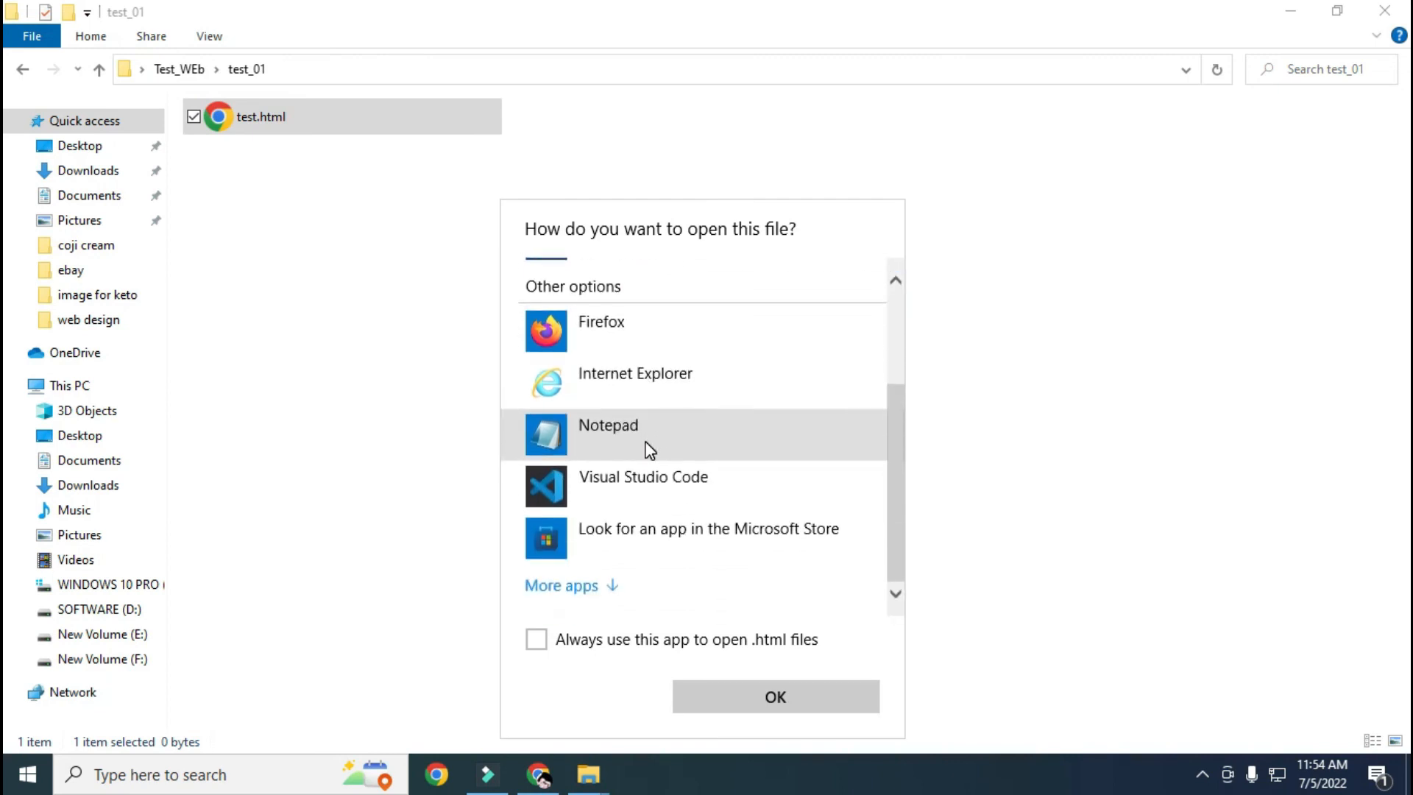
pyautogui.click(603, 581)
# Open test.html with notepad++.exe, picked from the Notepad++ folder in Program Files.
pyautogui.scroll(-2, 664, 389)
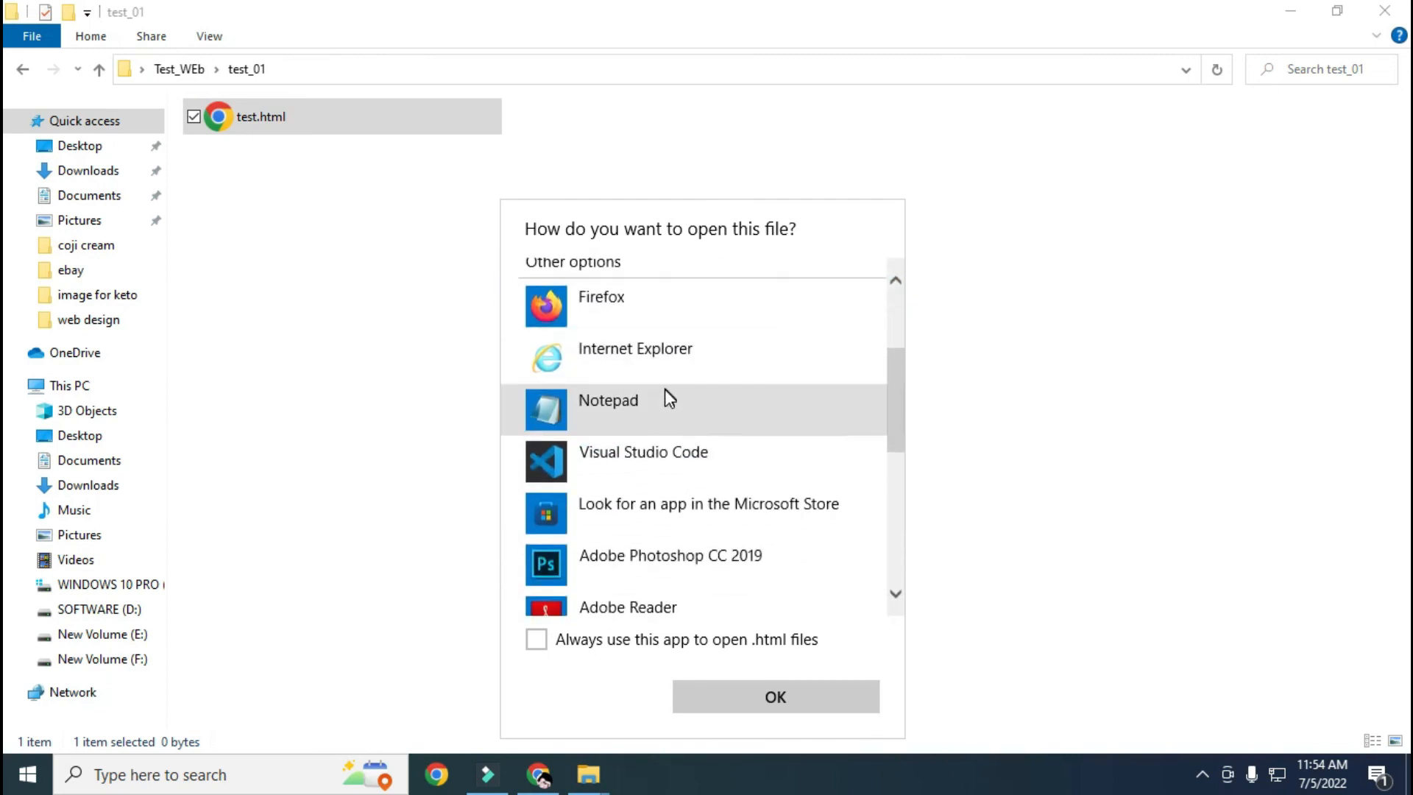
pyautogui.scroll(-5, 665, 388)
pyautogui.scroll(1, 637, 554)
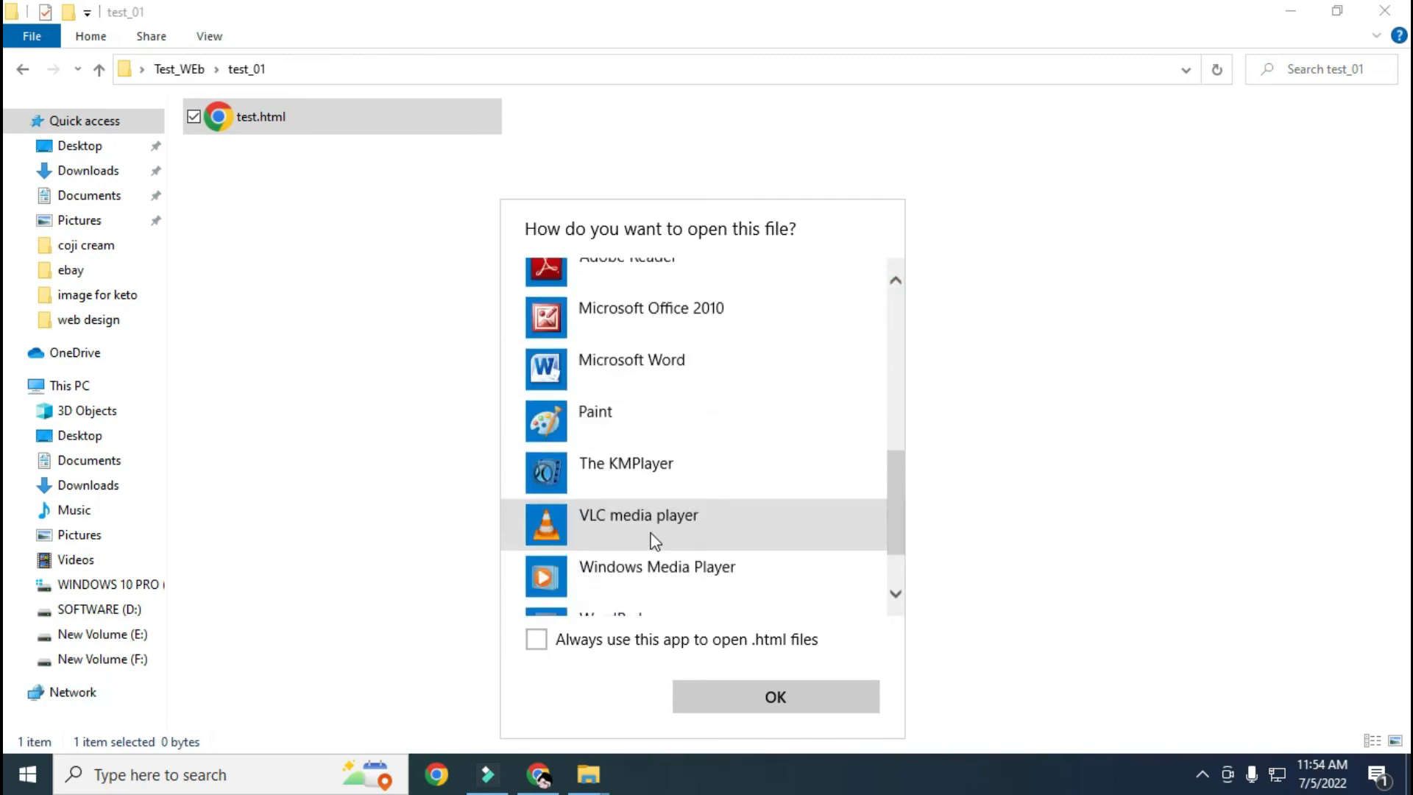
pyautogui.scroll(8, 654, 542)
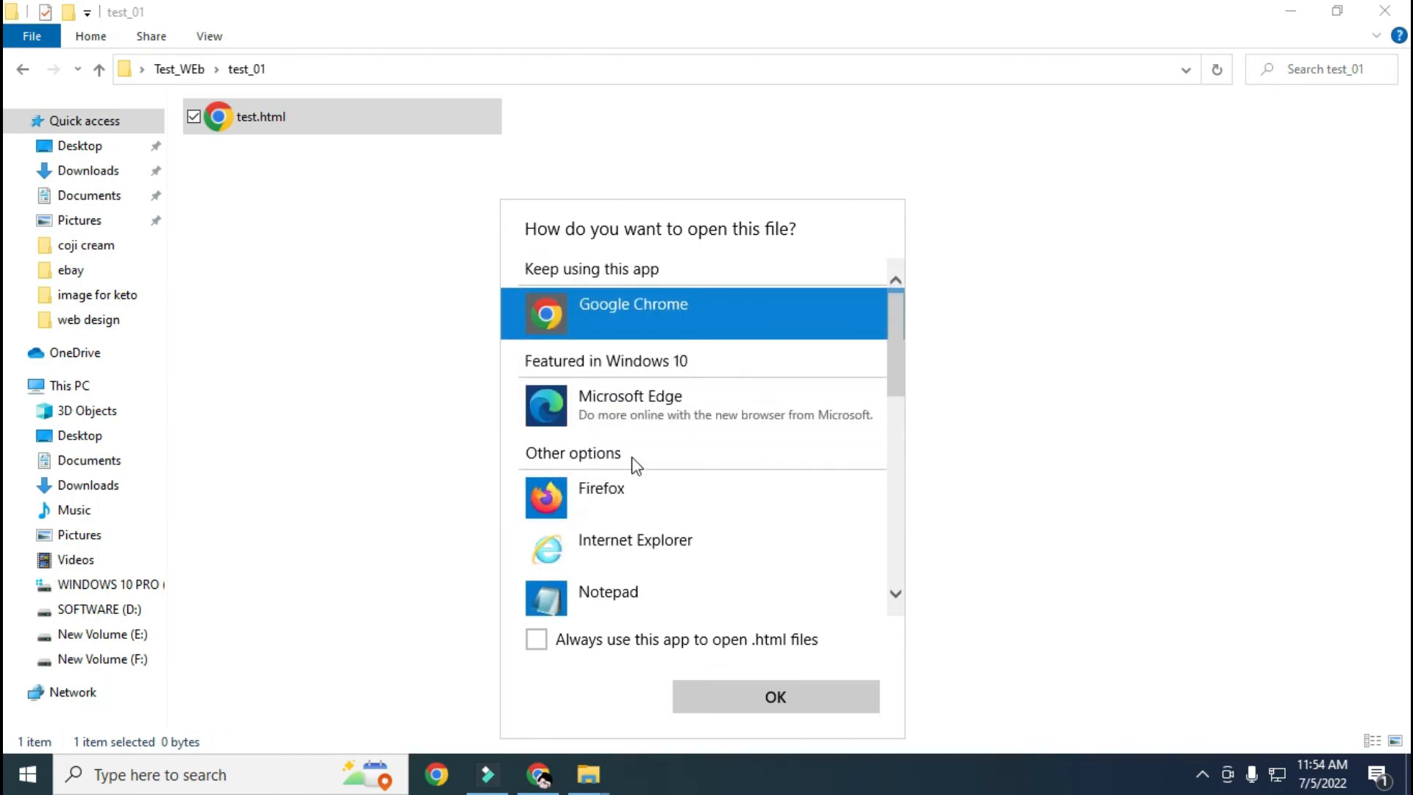
pyautogui.scroll(-3, 627, 328)
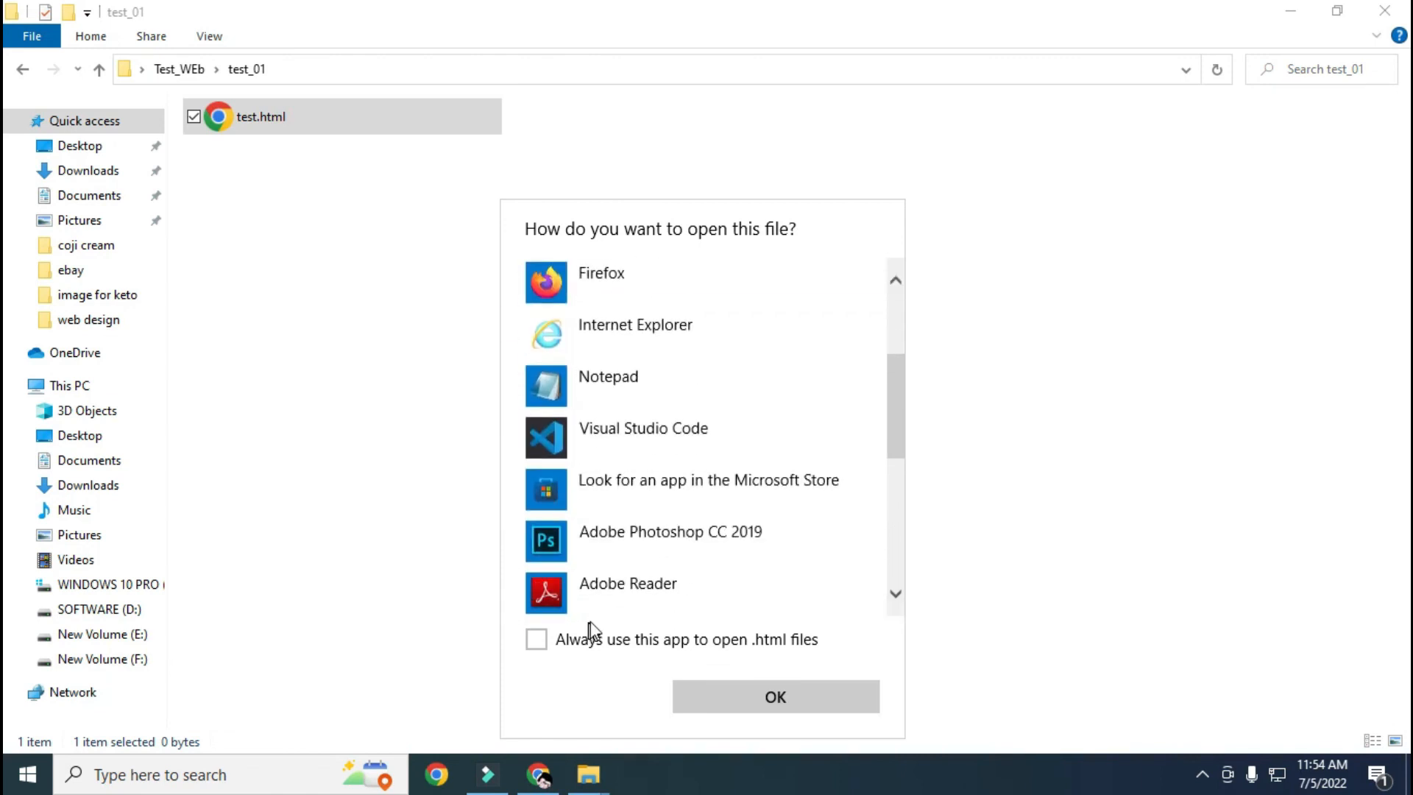
pyautogui.scroll(-5, 589, 624)
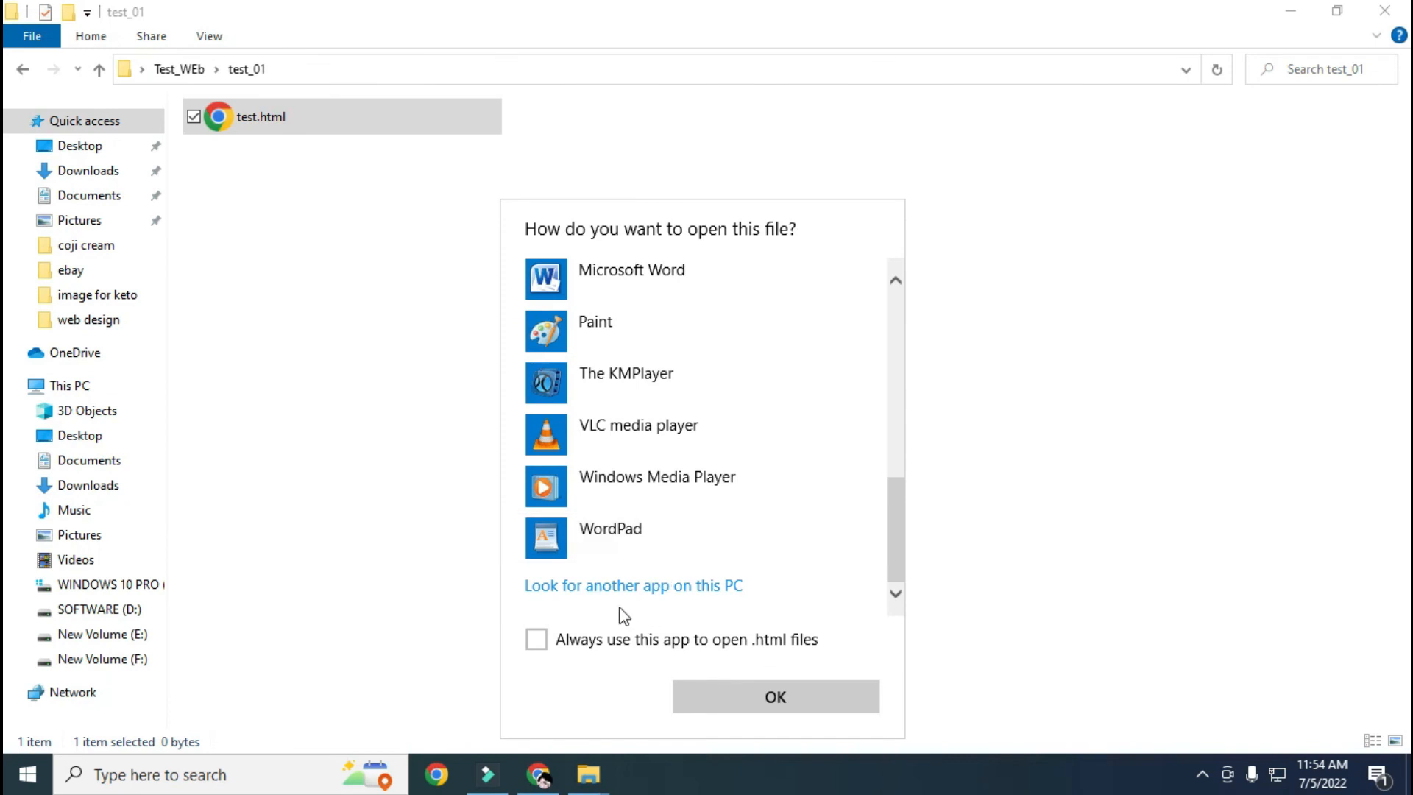
pyautogui.click(618, 587)
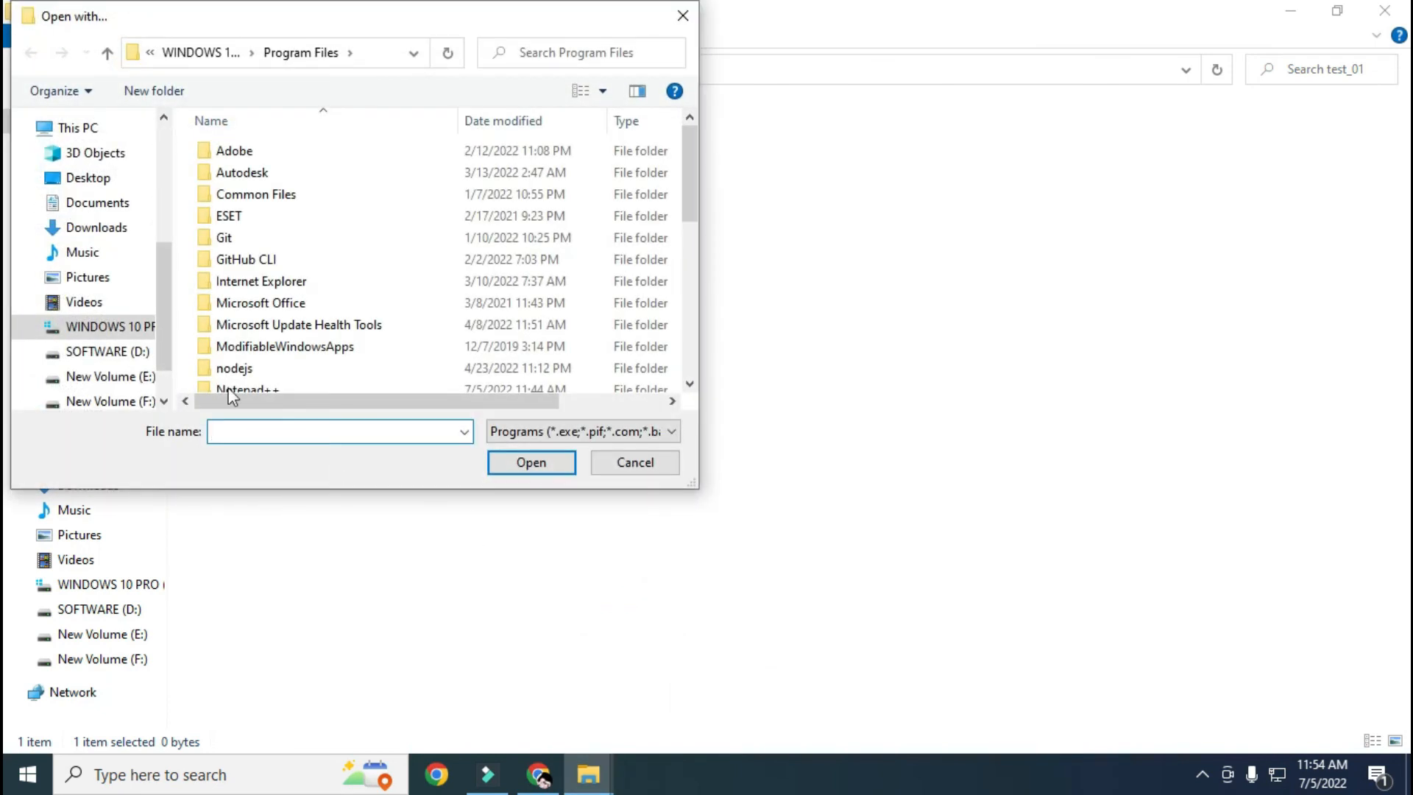
pyautogui.write('not')
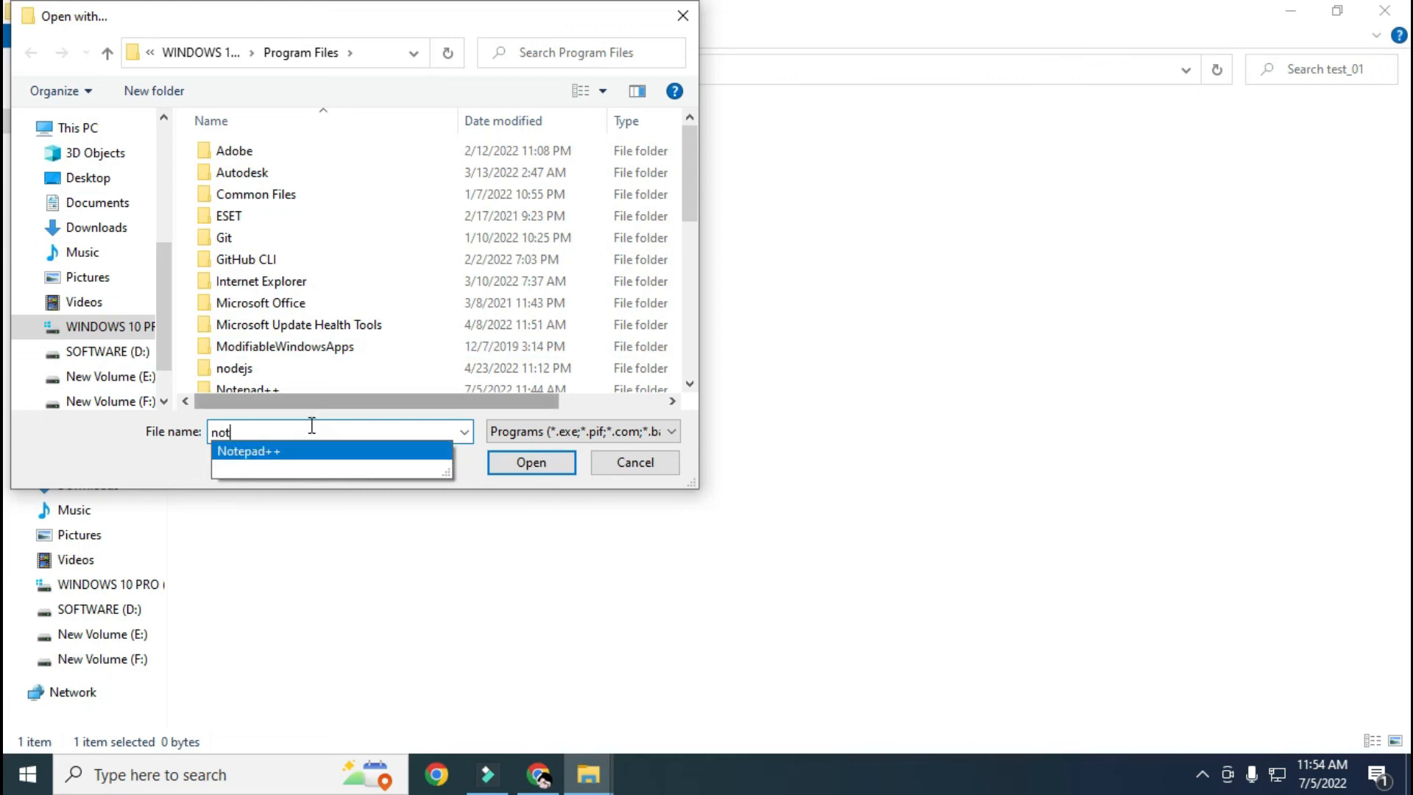
pyautogui.click(349, 458)
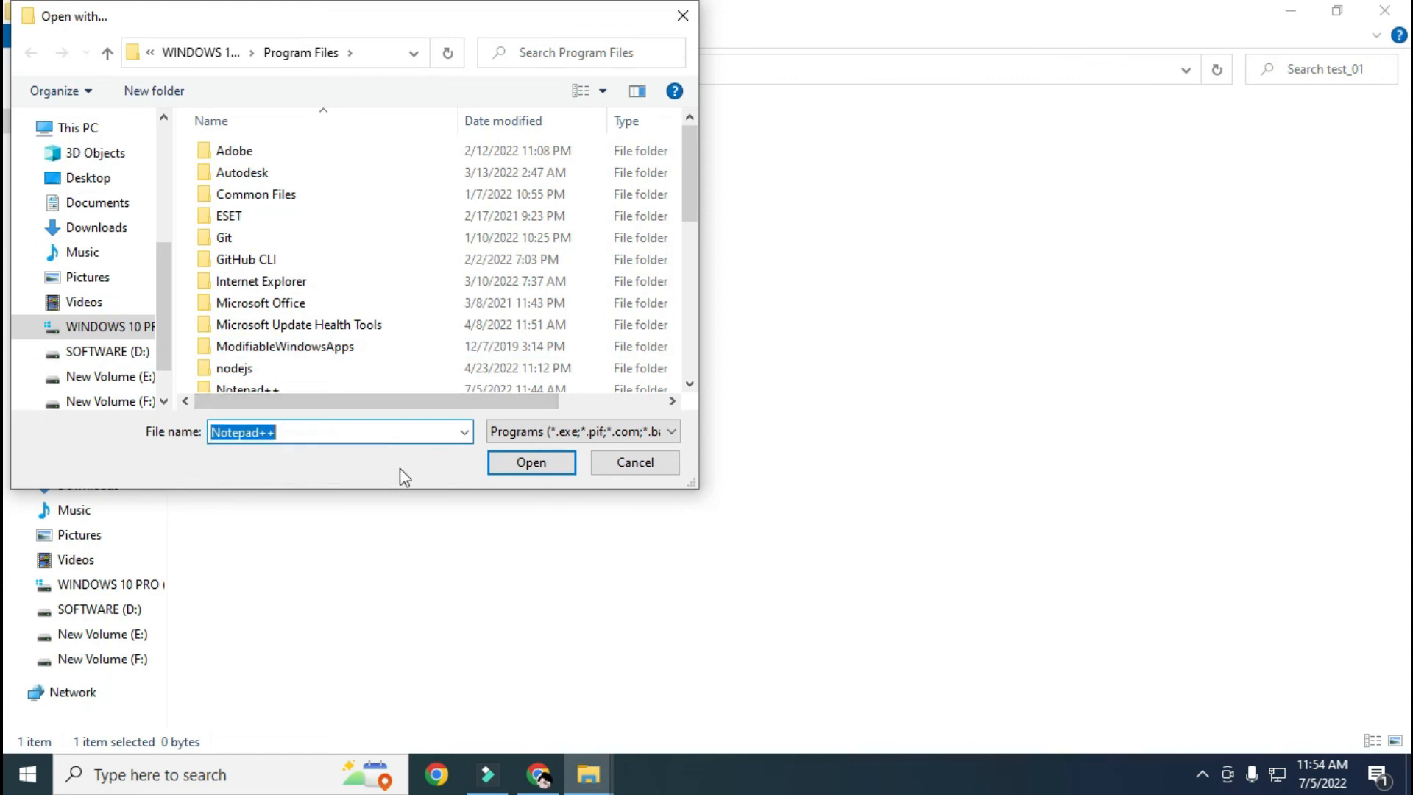
pyautogui.click(547, 475)
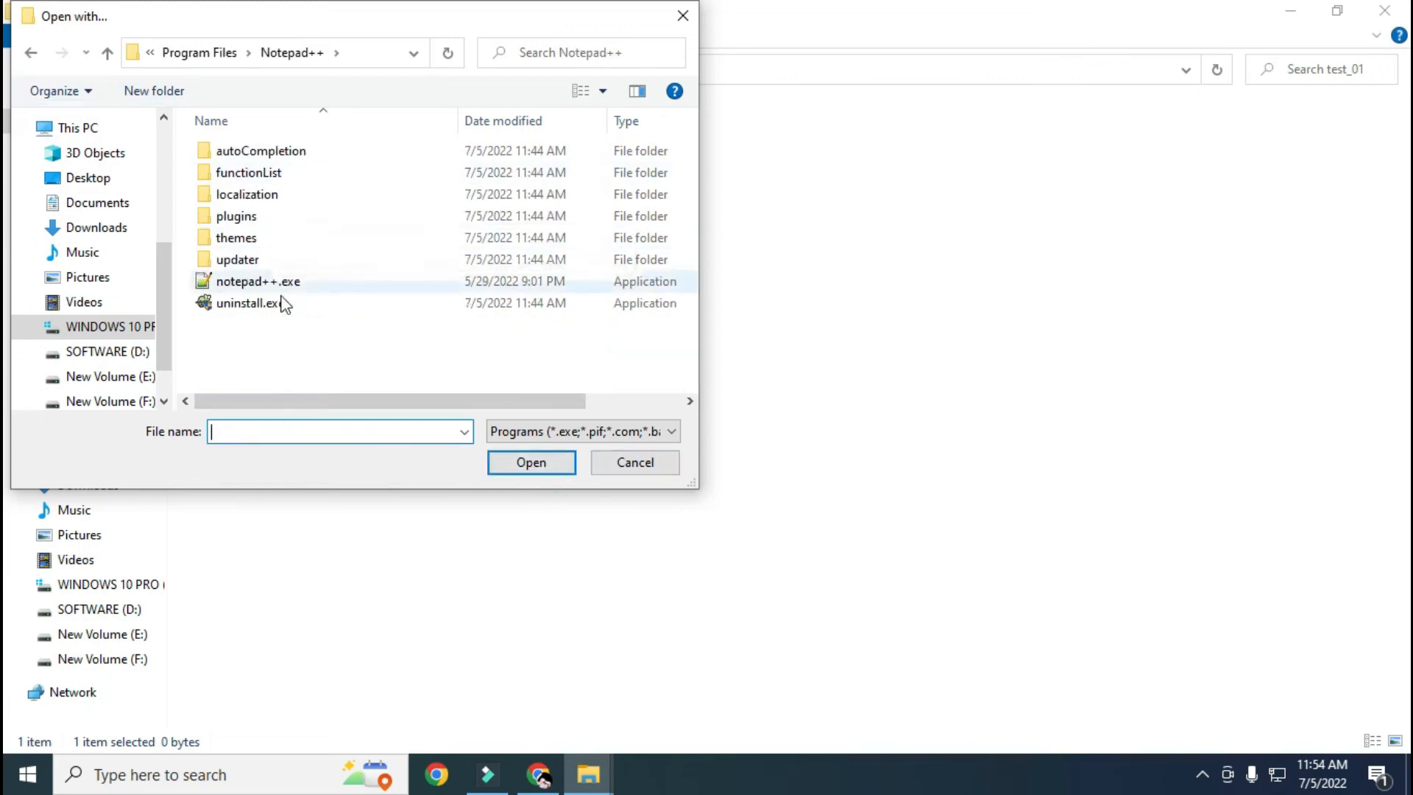
pyautogui.click(284, 287)
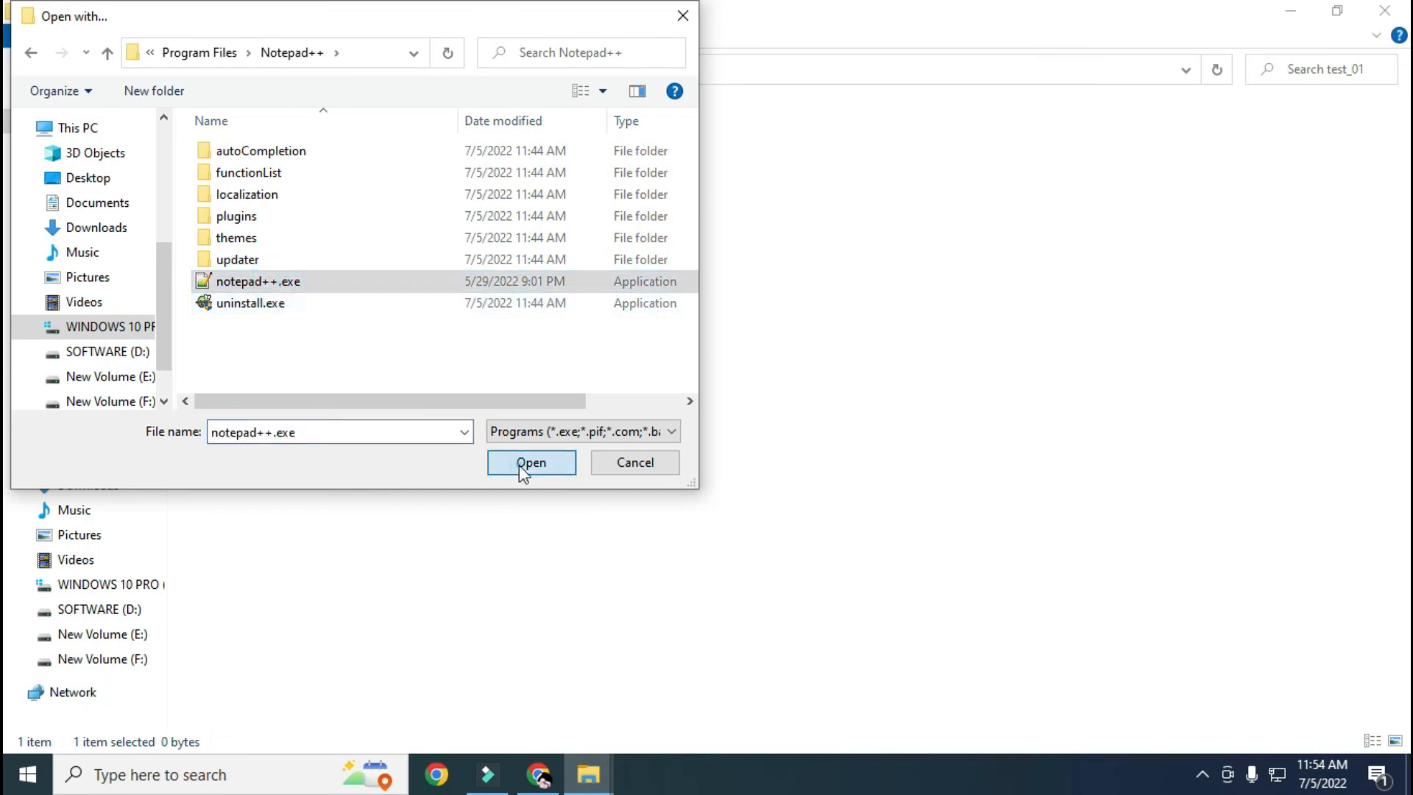
pyautogui.click(518, 465)
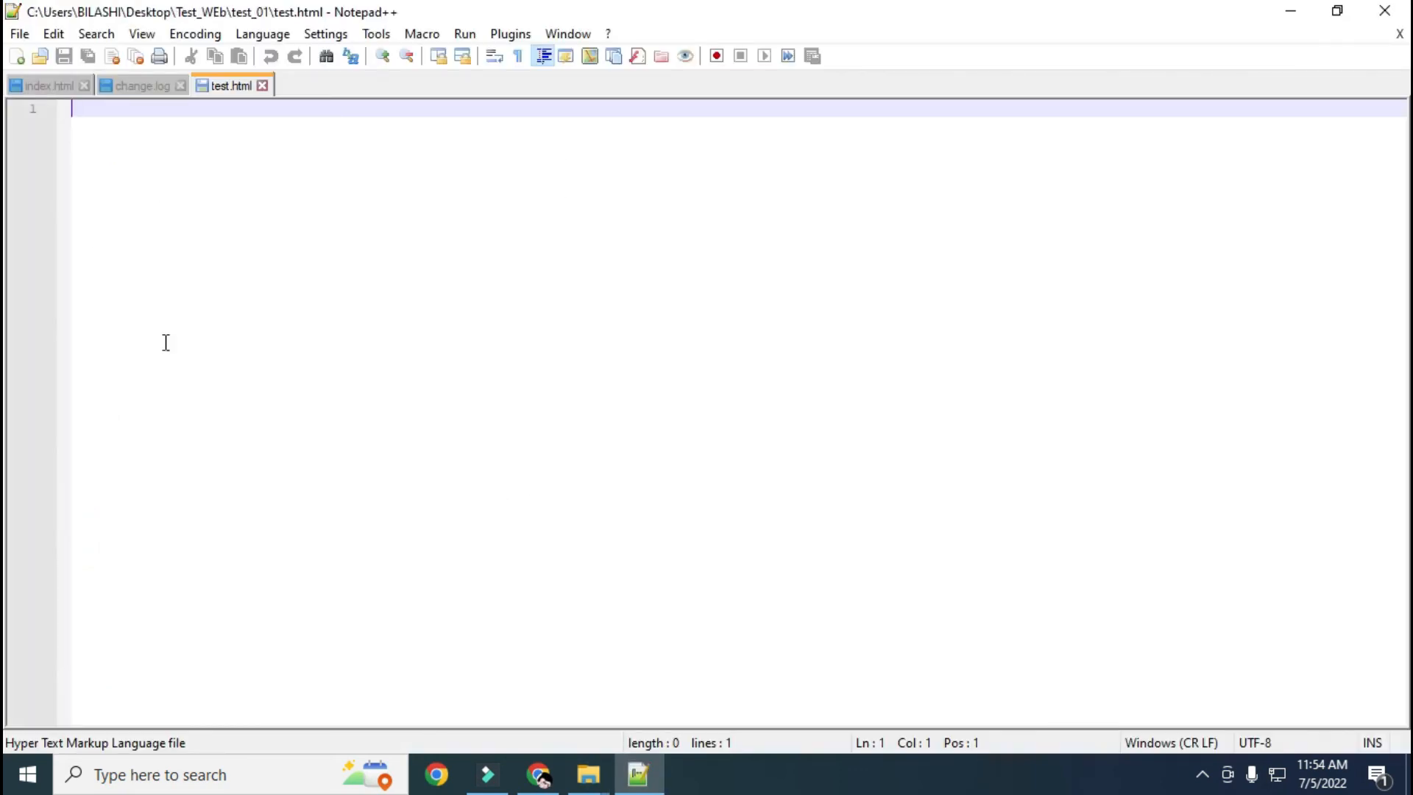
# Close the test.html, change.log and index.html files and quit Notepad++.
pyautogui.click(262, 85)
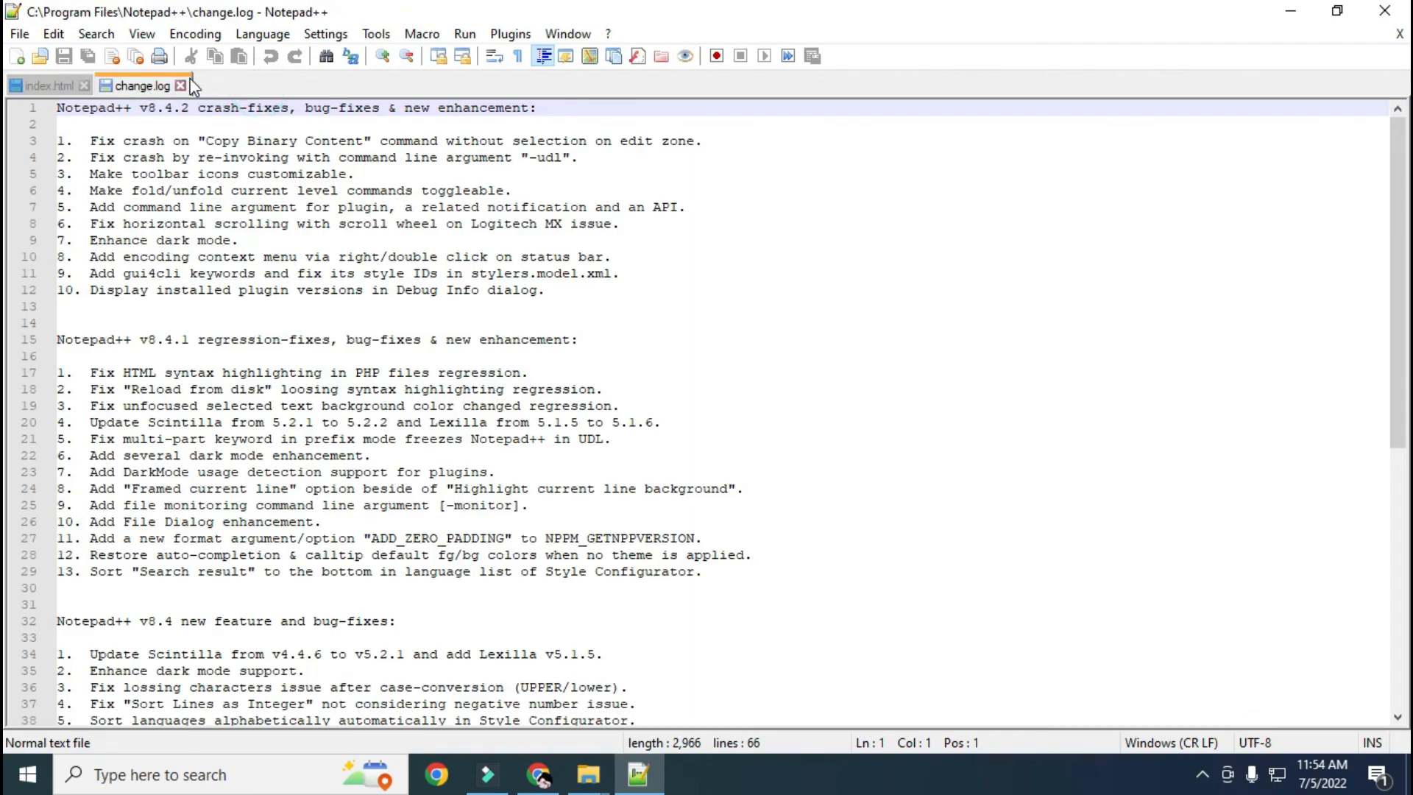
pyautogui.click(179, 85)
pyautogui.click(84, 85)
pyautogui.click(1389, 8)
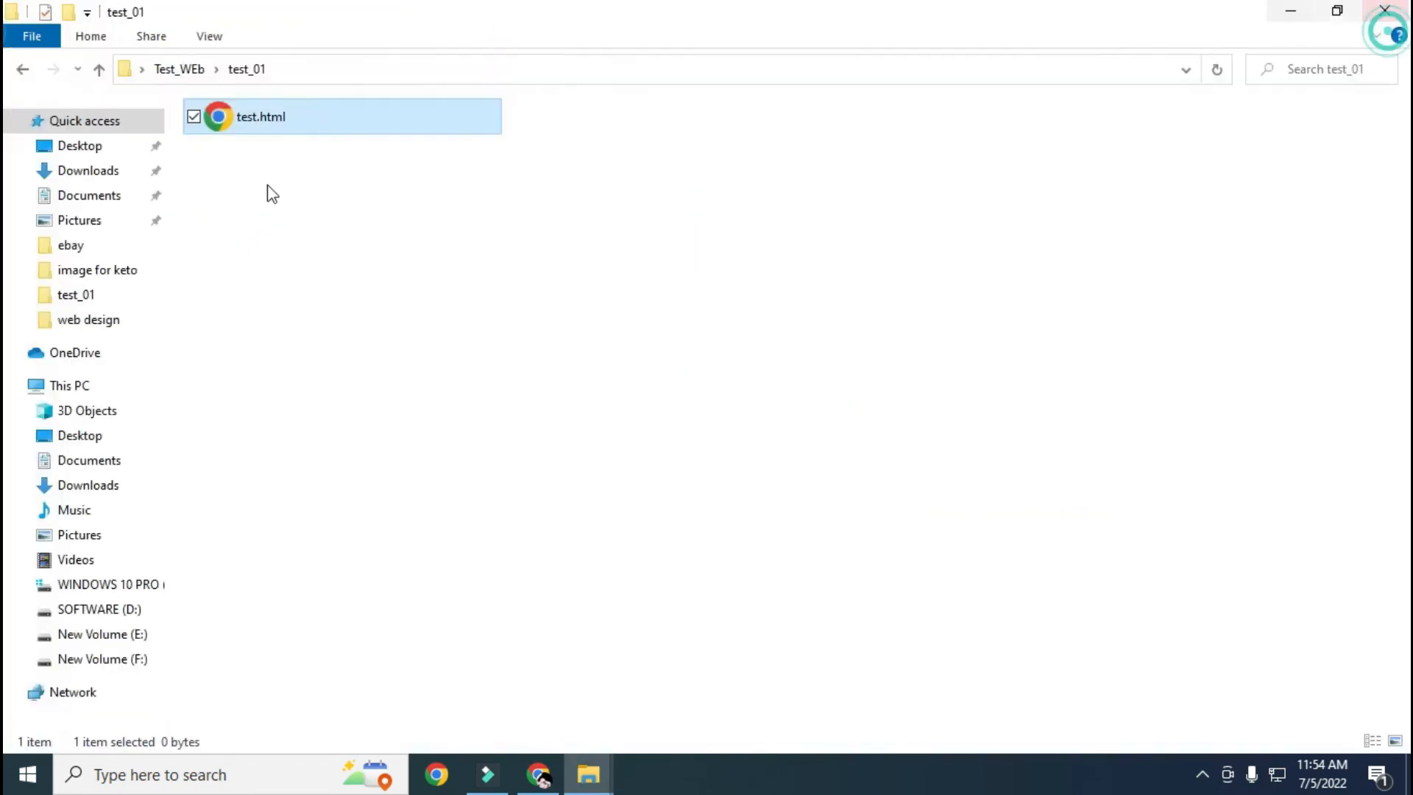
# Open test.html with the Edit with Notepad++ command, and again in Notepad++ through its Open with choices.
pyautogui.click(605, 321)
pyautogui.click(254, 116)
pyautogui.rightClick(254, 116)
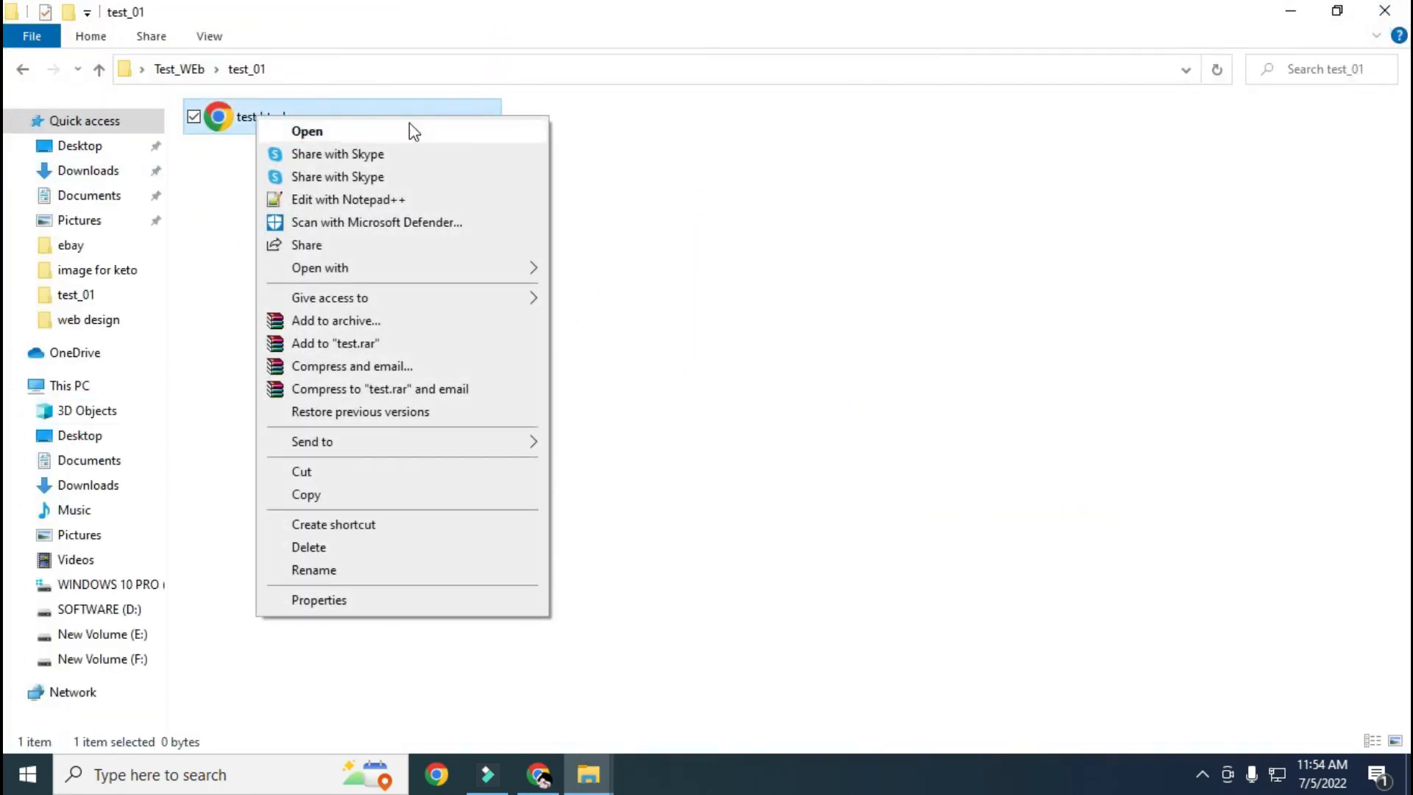
pyautogui.moveTo(385, 274)
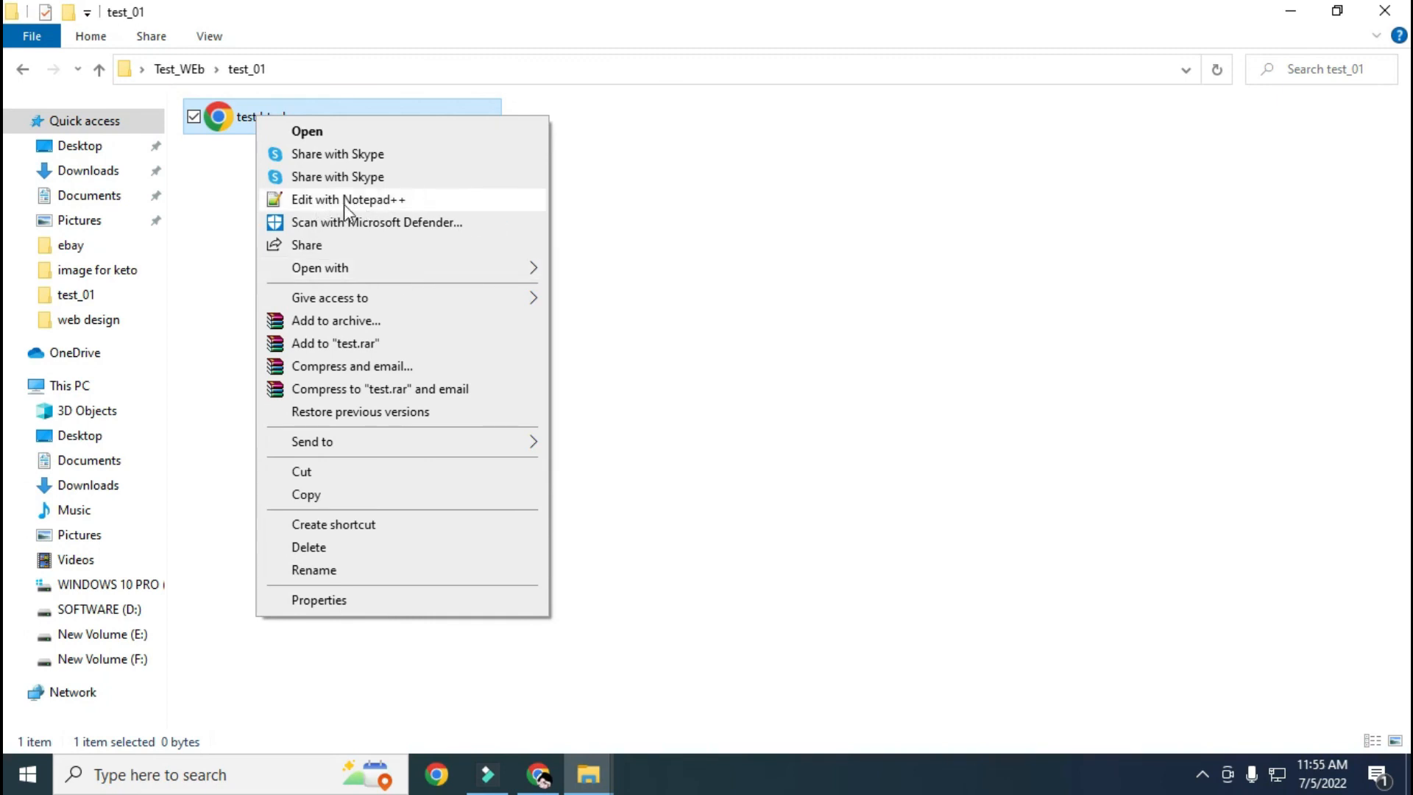
pyautogui.click(397, 205)
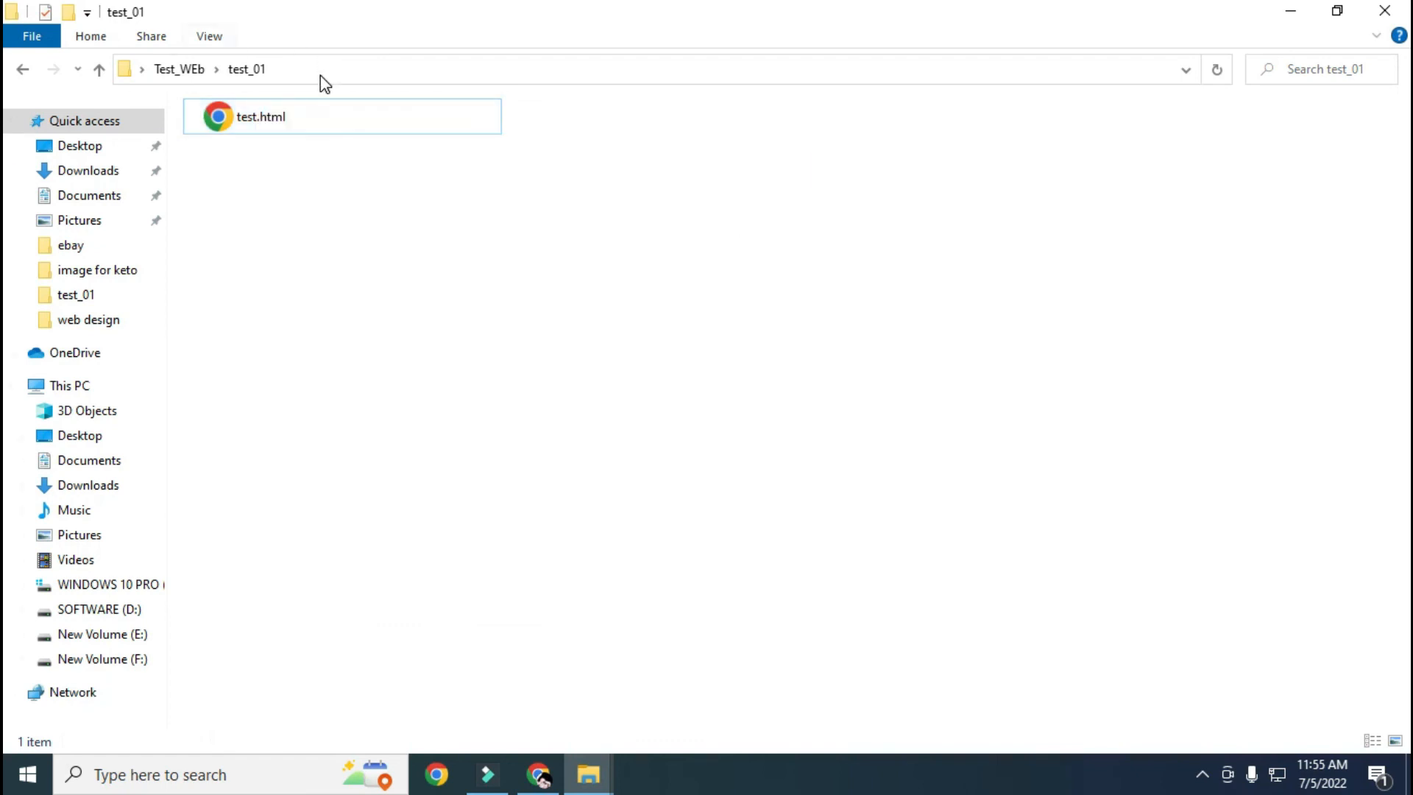
pyautogui.rightClick(274, 118)
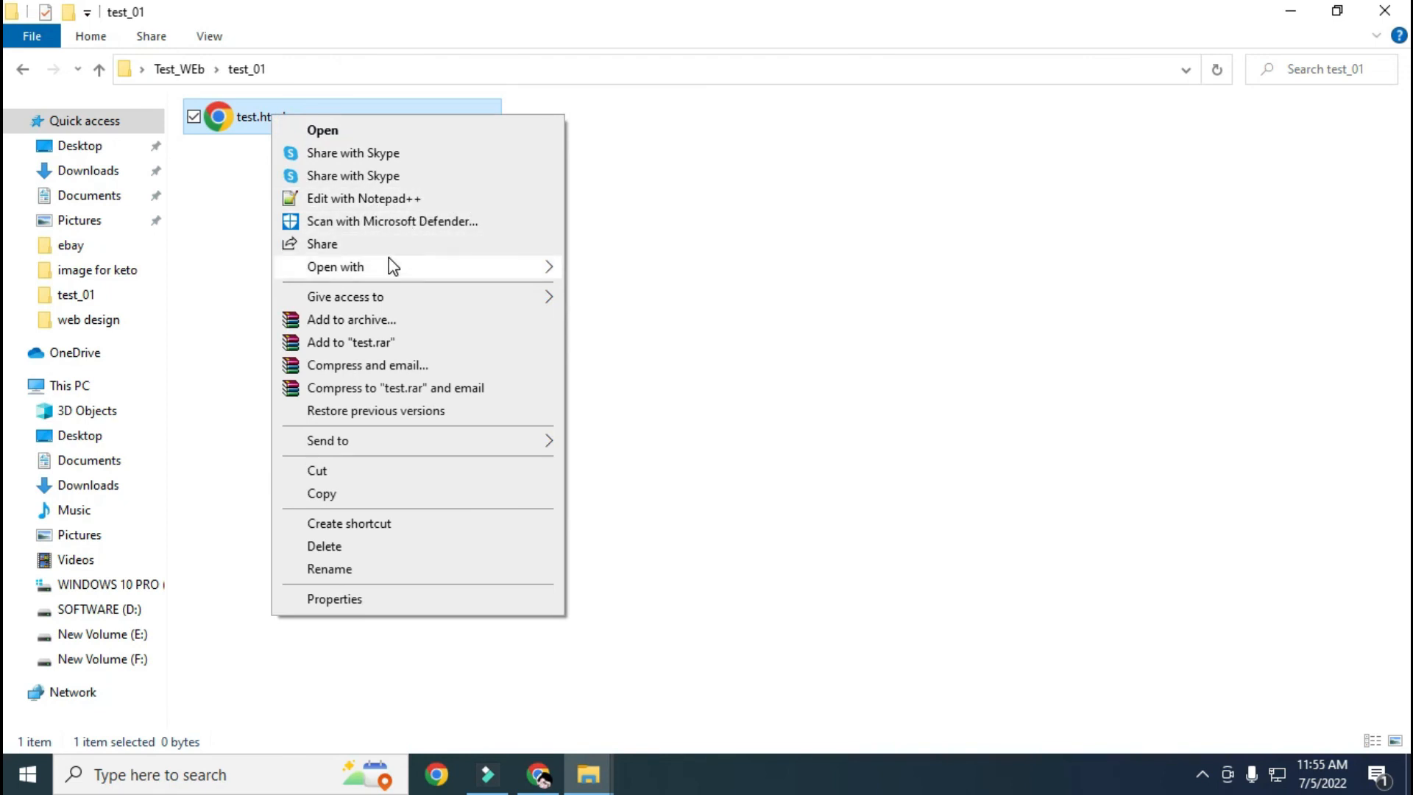
pyautogui.click(616, 362)
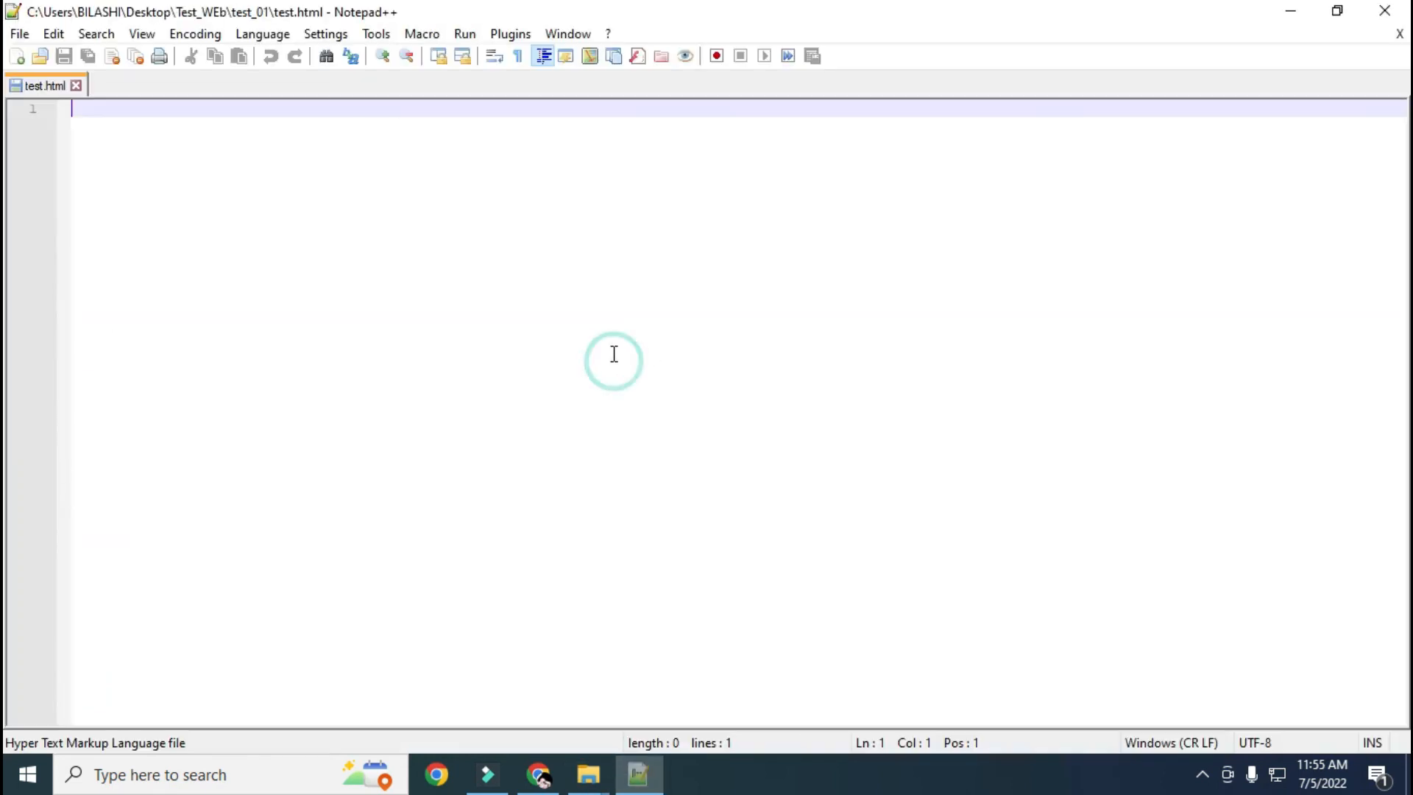